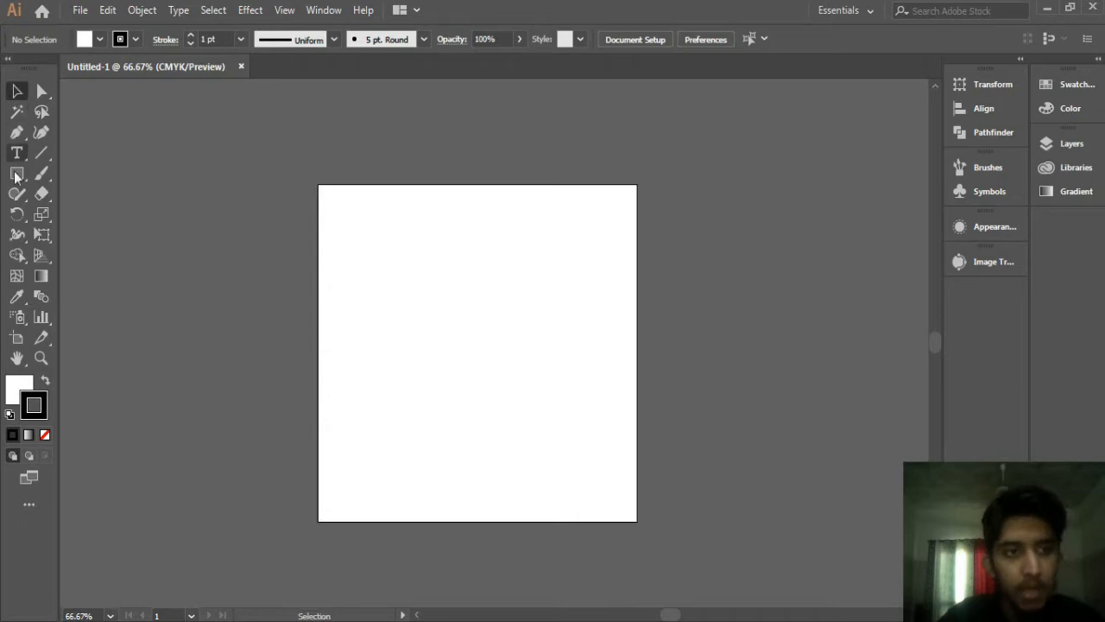
Step: Draw a small square near the artboard's top edge and a circle of similar size near its bottom
mouse_move(445, 222)
left_mouse_down()
mouse_move(489, 267)
mouse_move(472, 260)
left_mouse_up()
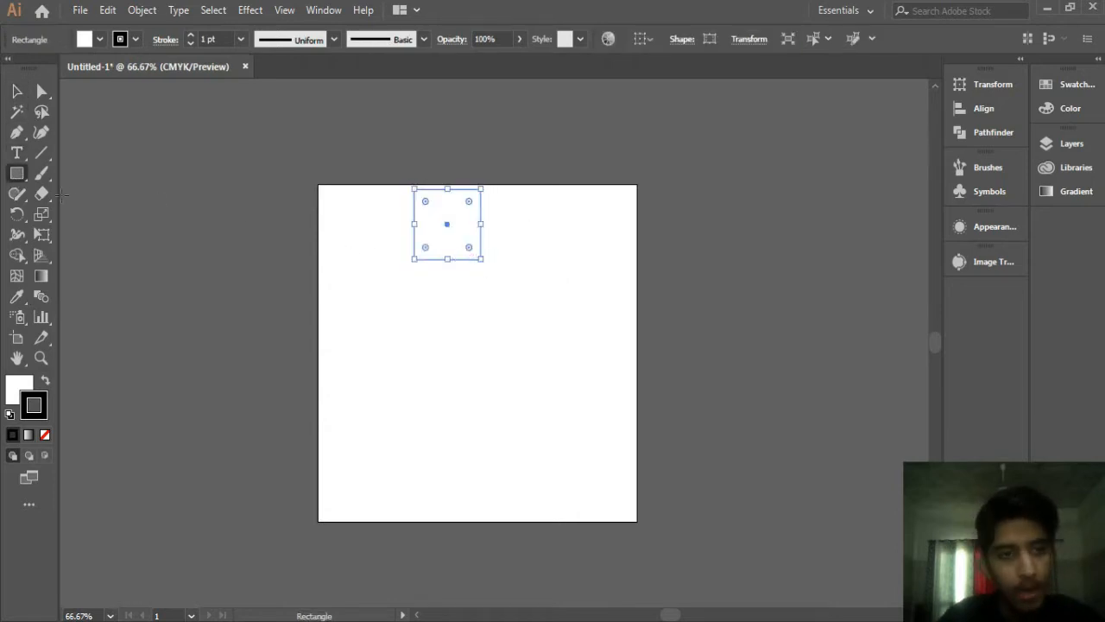
left_click(17, 172)
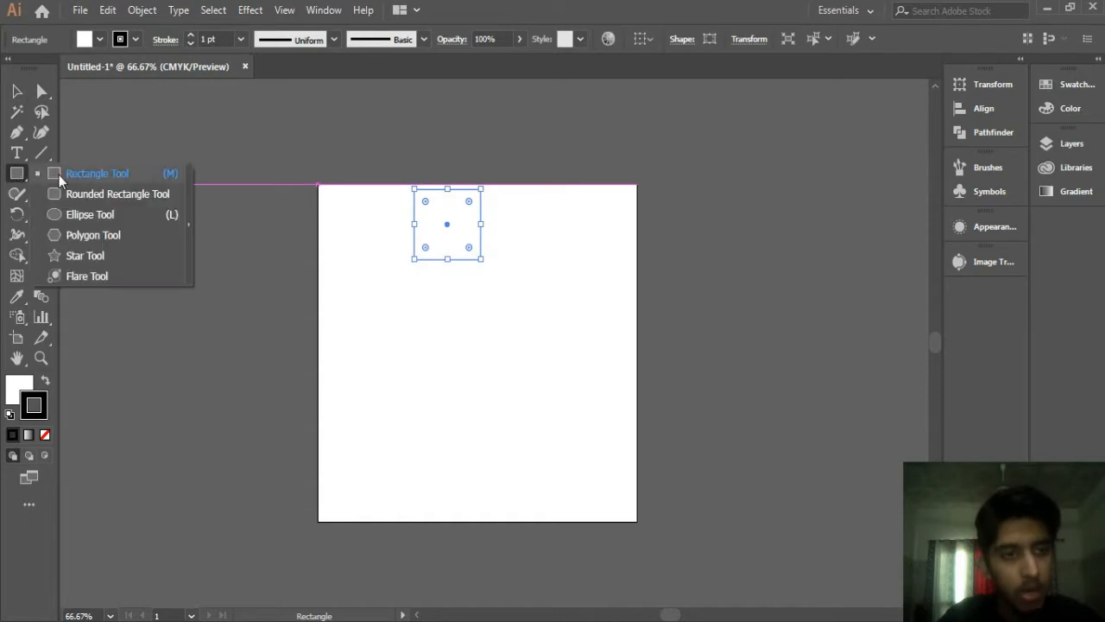
left_click(69, 216)
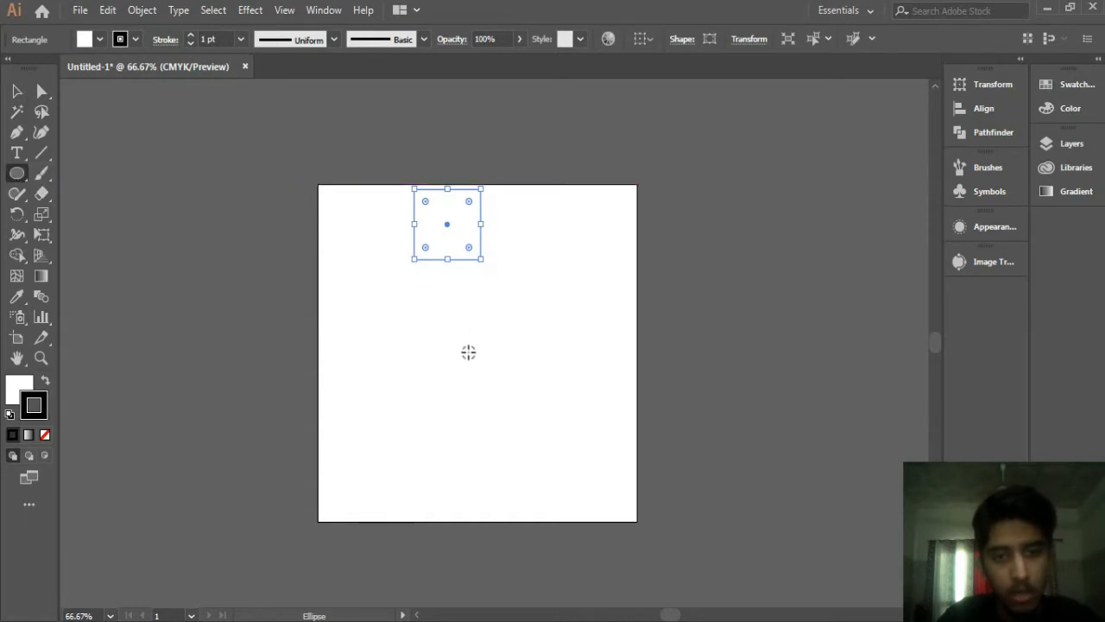
left_click_drag(450, 477, 481, 510)
Step: Select both shapes and give them a black fill with no stroke
left_click(16, 90)
left_click_drag(337, 235, 569, 524)
left_click(100, 39)
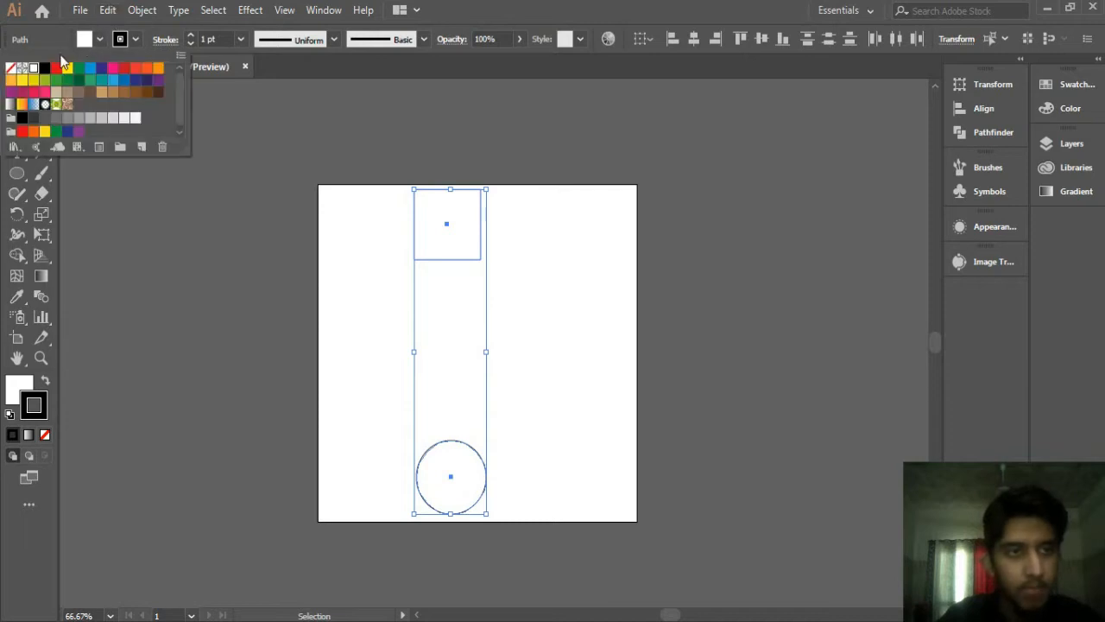
left_click(45, 68)
left_click(135, 39)
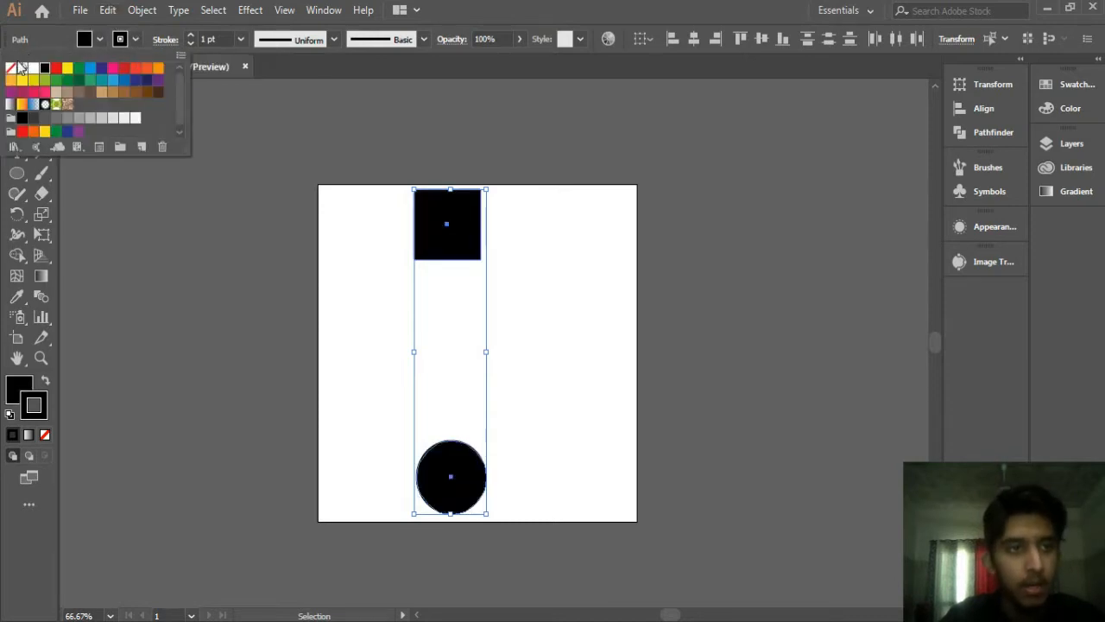
left_click(11, 67)
left_click(698, 43)
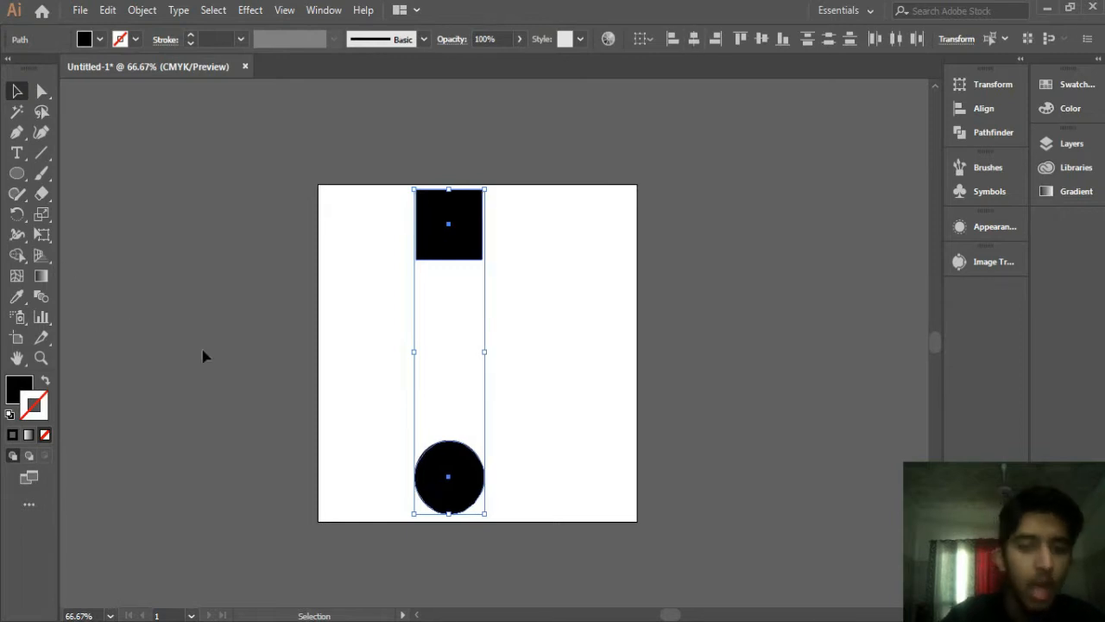
left_click(298, 265)
Step: Blend the square into the circle with the Blend tool
left_click_drag(360, 192, 627, 615)
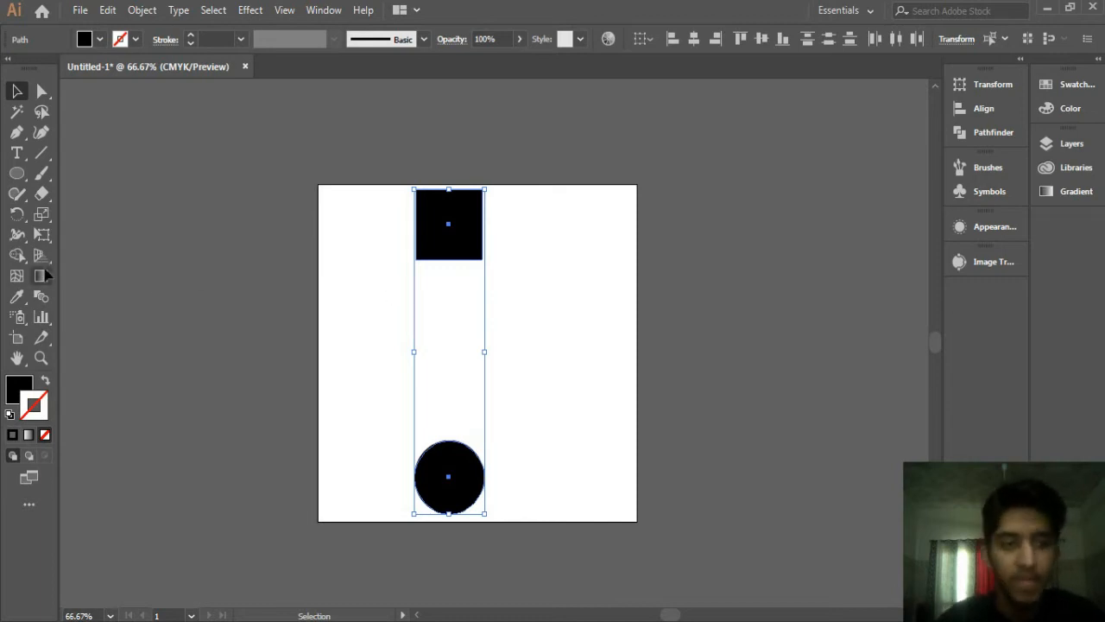
left_click(39, 298)
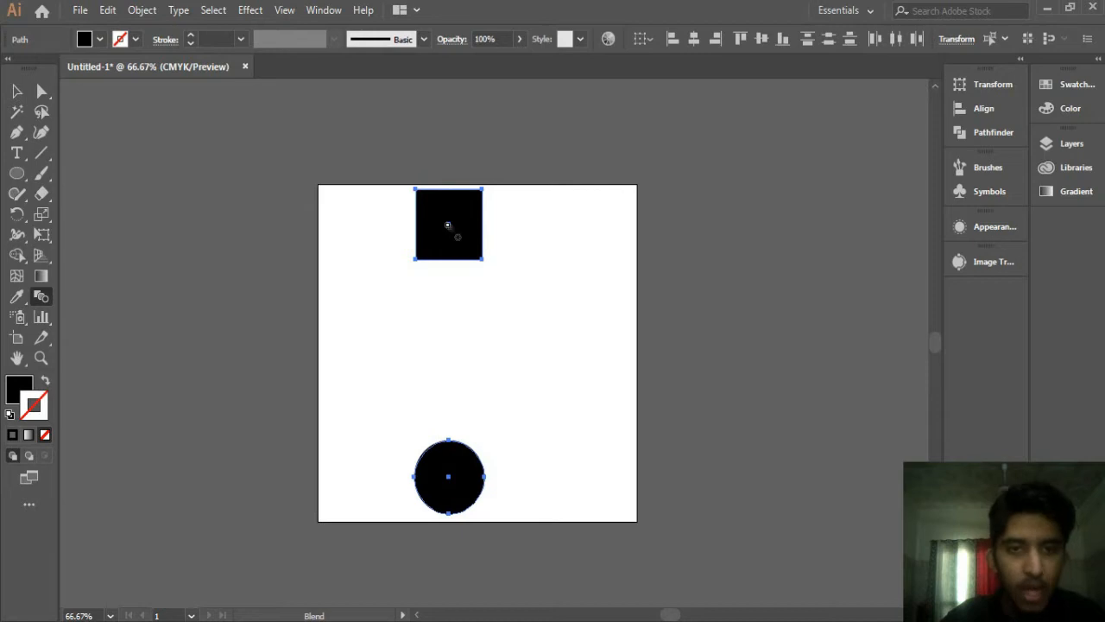
left_click(459, 488)
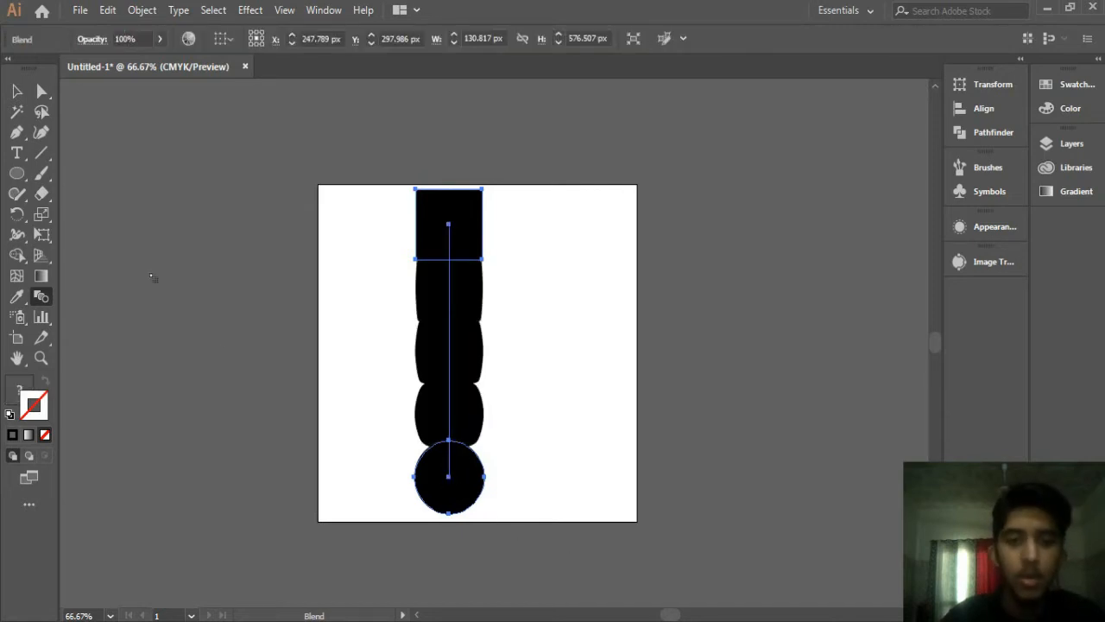
left_click(17, 91)
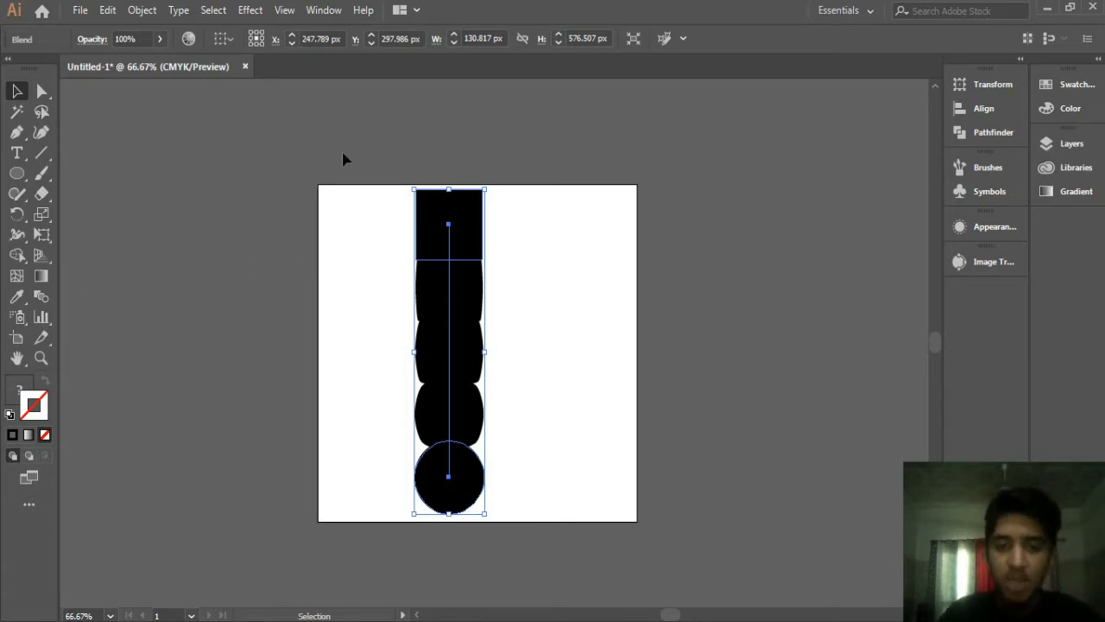
Step: Set the blend's spacing to Specified Steps with 2 steps
double_click(45, 298)
left_click(670, 272)
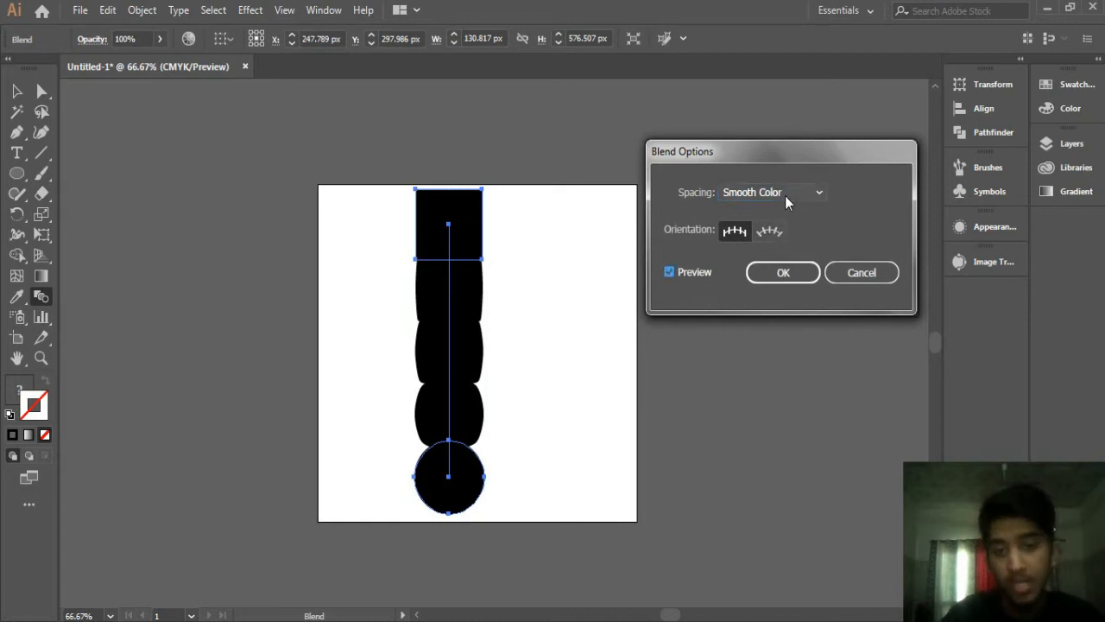
left_click(785, 196)
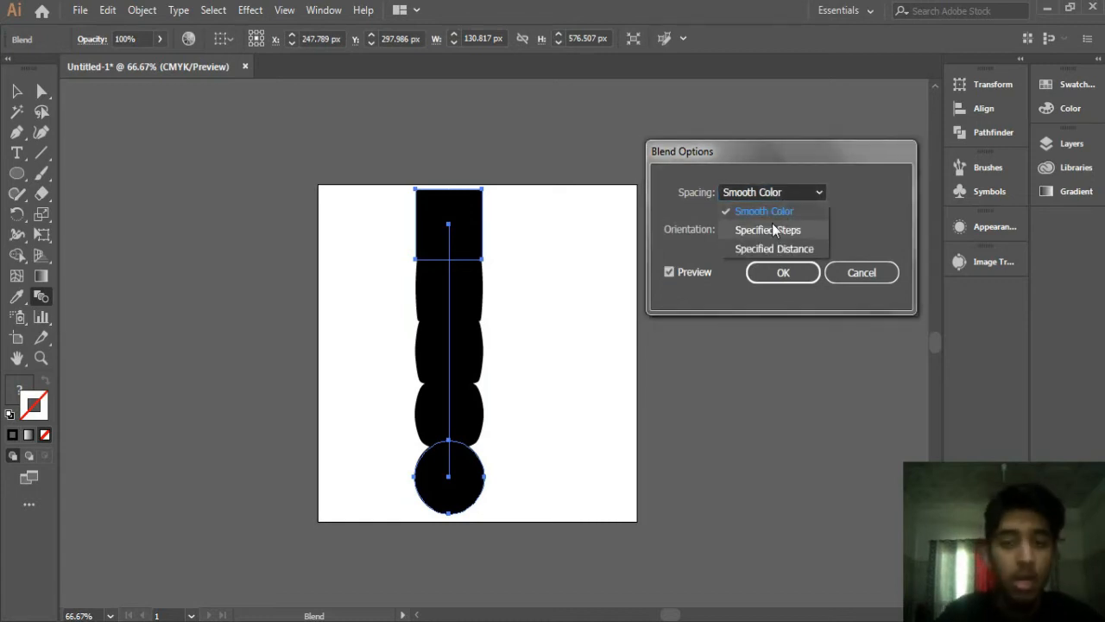
left_click(750, 171)
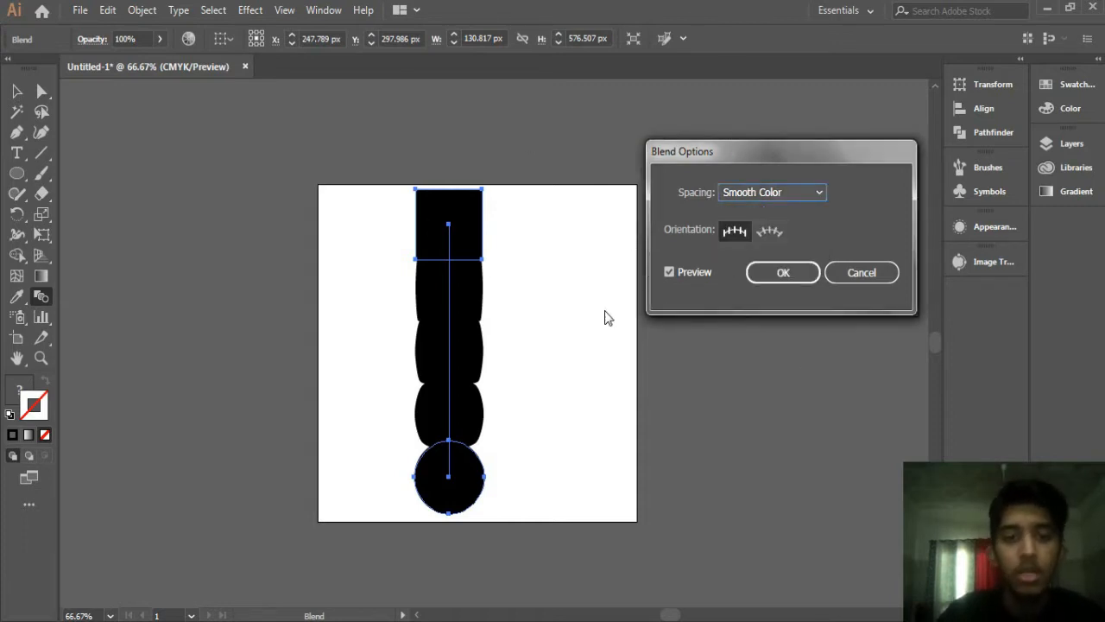
left_click(799, 198)
left_click(791, 234)
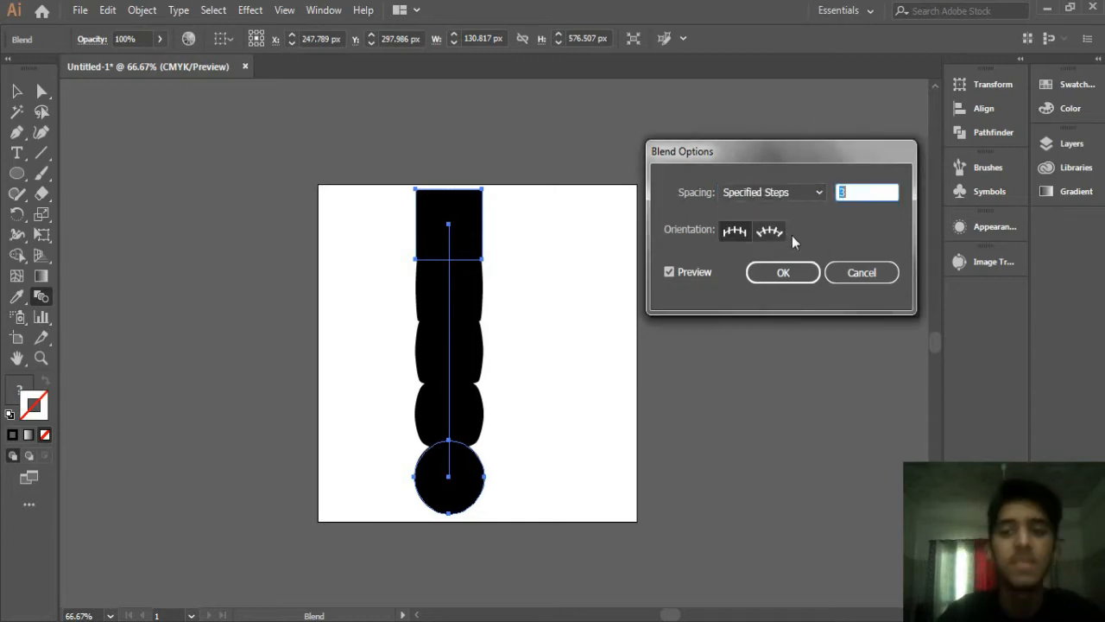
left_click(775, 192)
left_click(758, 209)
left_click(763, 200)
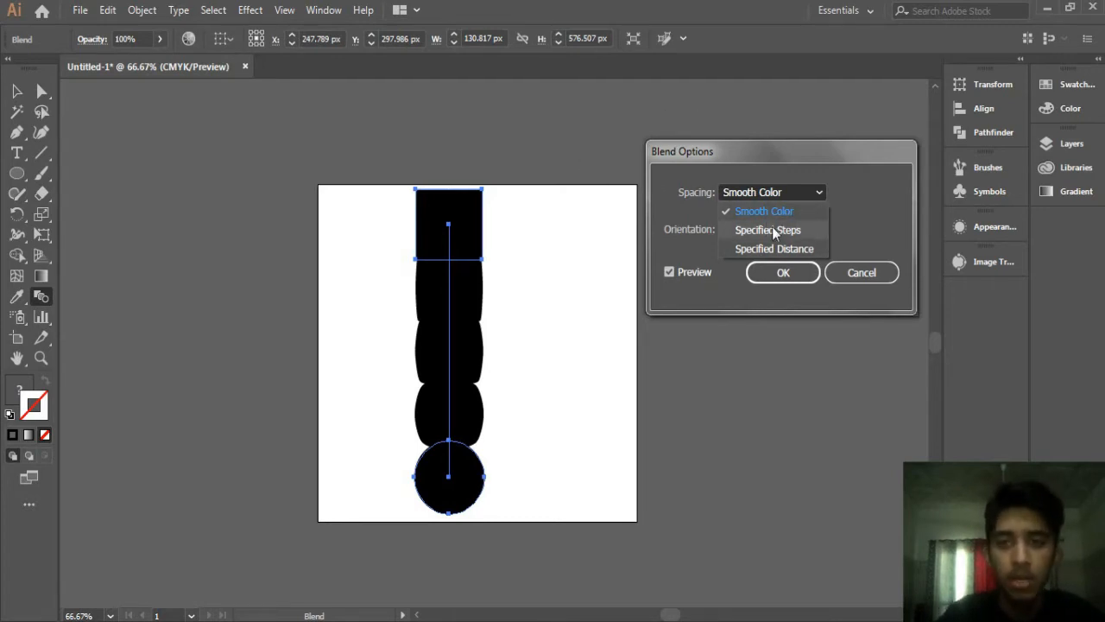
left_click(772, 228)
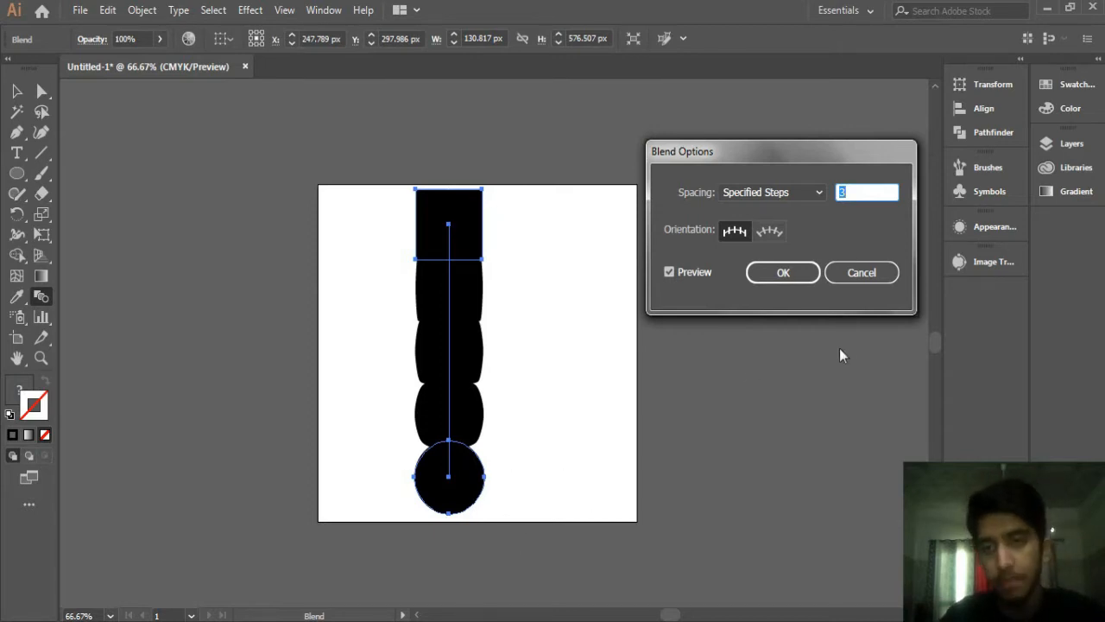
type("2")
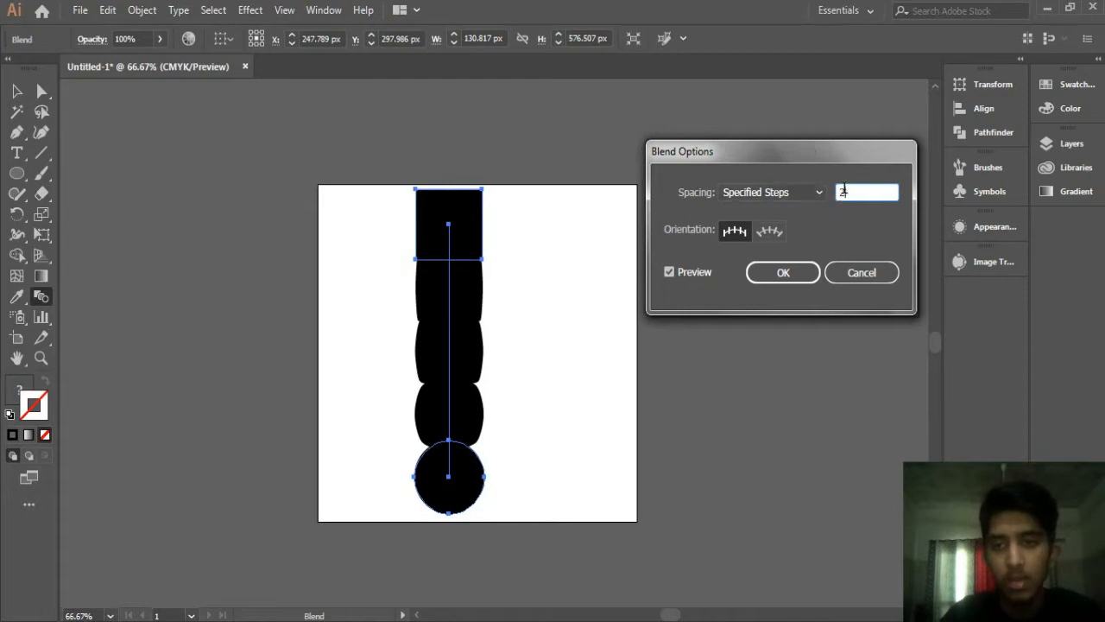
left_click(783, 274)
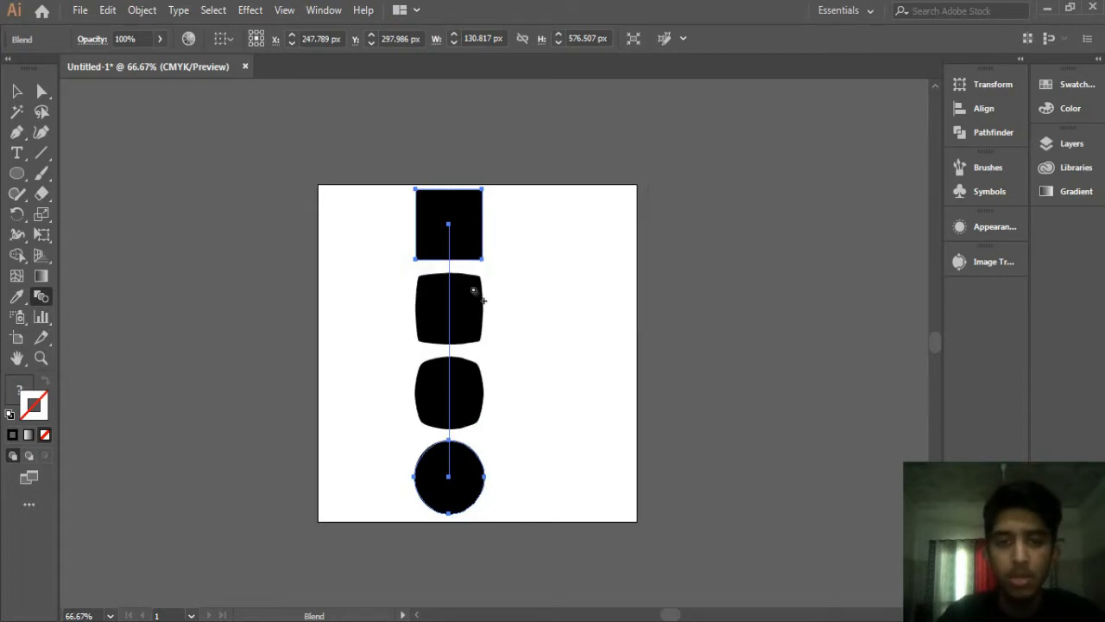
Step: Scale the blended shapes down slightly from a corner
left_click(17, 91)
left_click(352, 239)
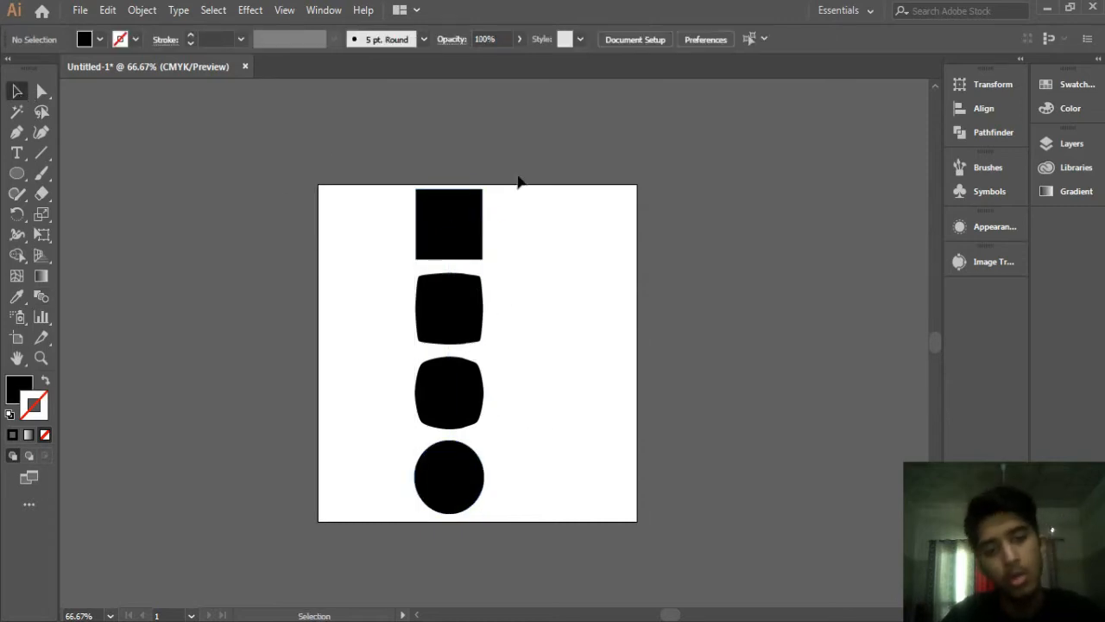
left_click(481, 256)
left_click_drag(487, 513, 476, 509)
left_click(496, 449)
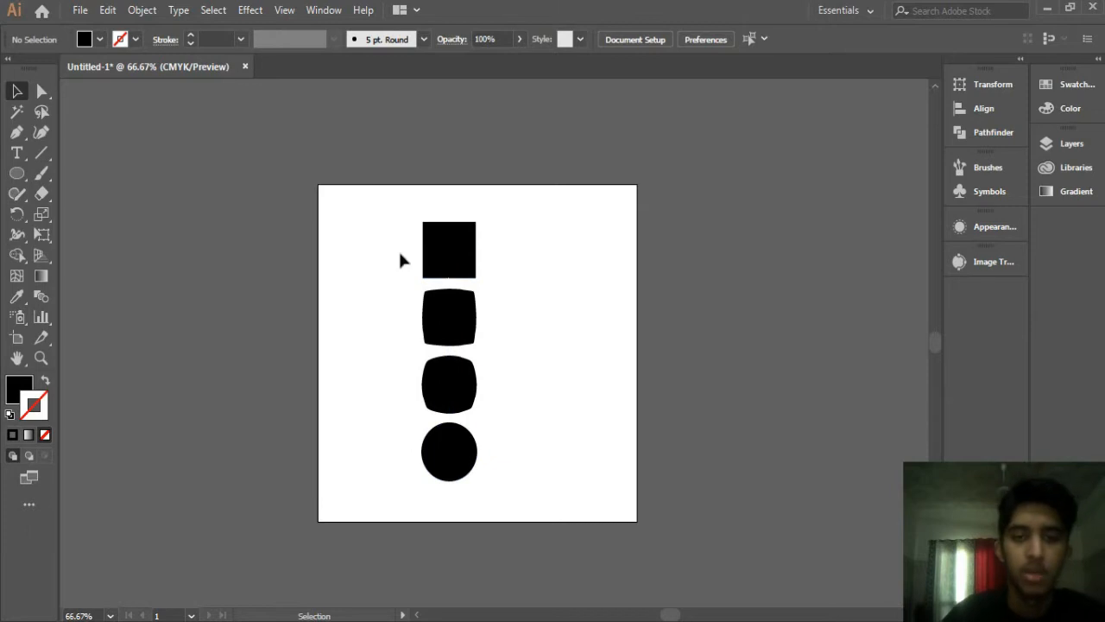
Step: Select the whole blend and delete it
left_click_drag(386, 230, 590, 492)
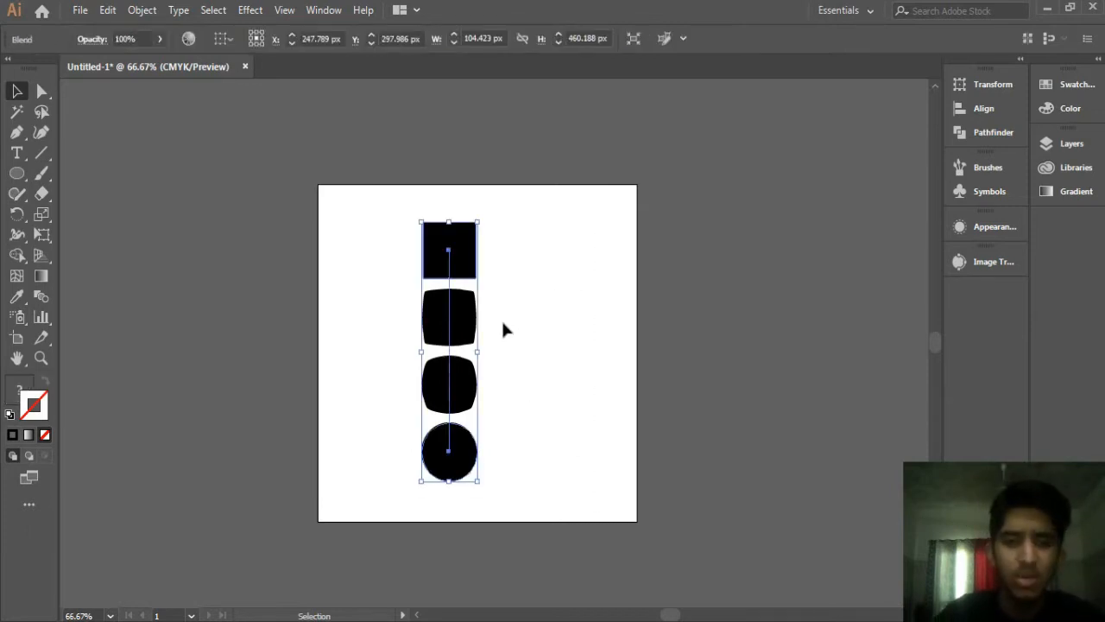
key("Delete")
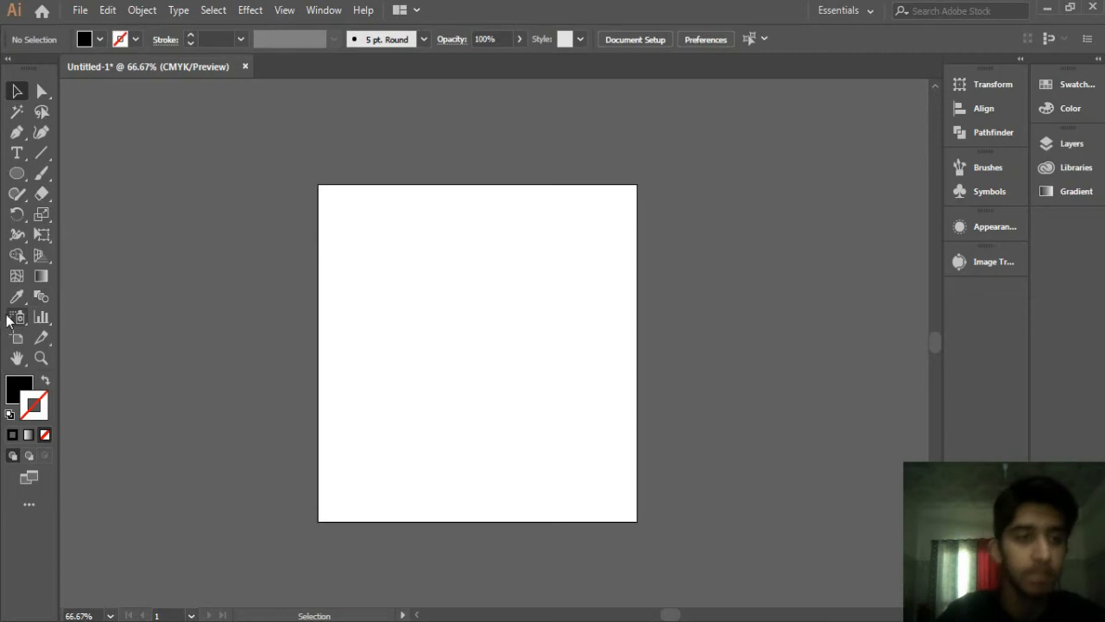
Step: Draw two horizontal lines of equal length with the Line tool, one low on the artboard and one higher up
left_click(43, 149)
mouse_move(383, 449)
left_mouse_down()
mouse_move(518, 466)
mouse_move(562, 450)
left_mouse_up()
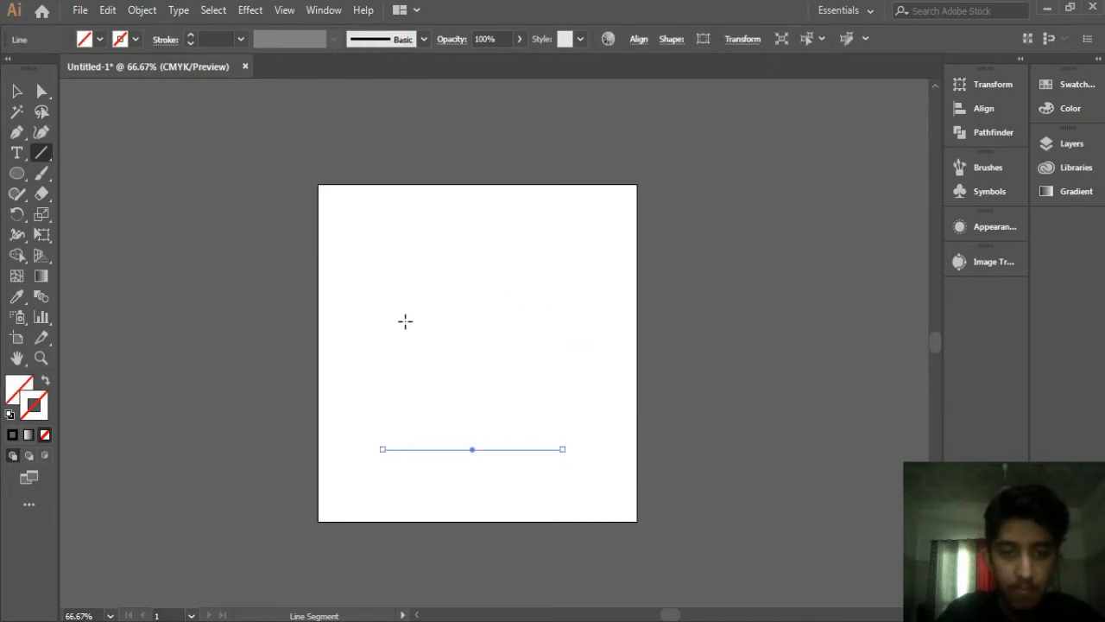
left_click_drag(390, 274, 562, 274)
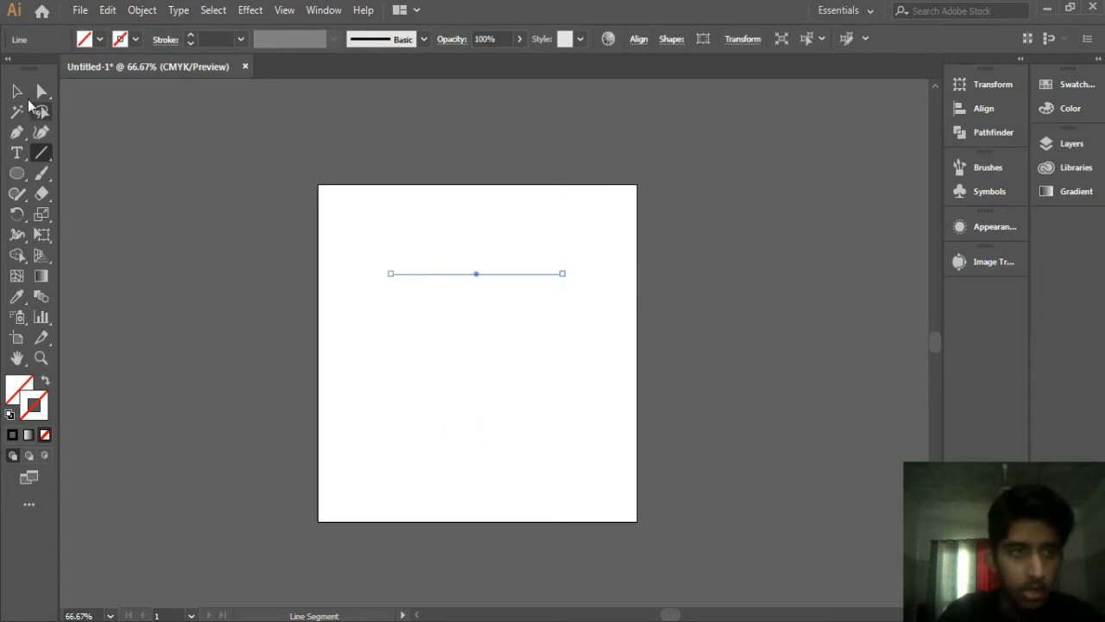
Step: Select both lines and give them a red fill with no stroke
left_click(17, 90)
left_click_drag(369, 251, 586, 520)
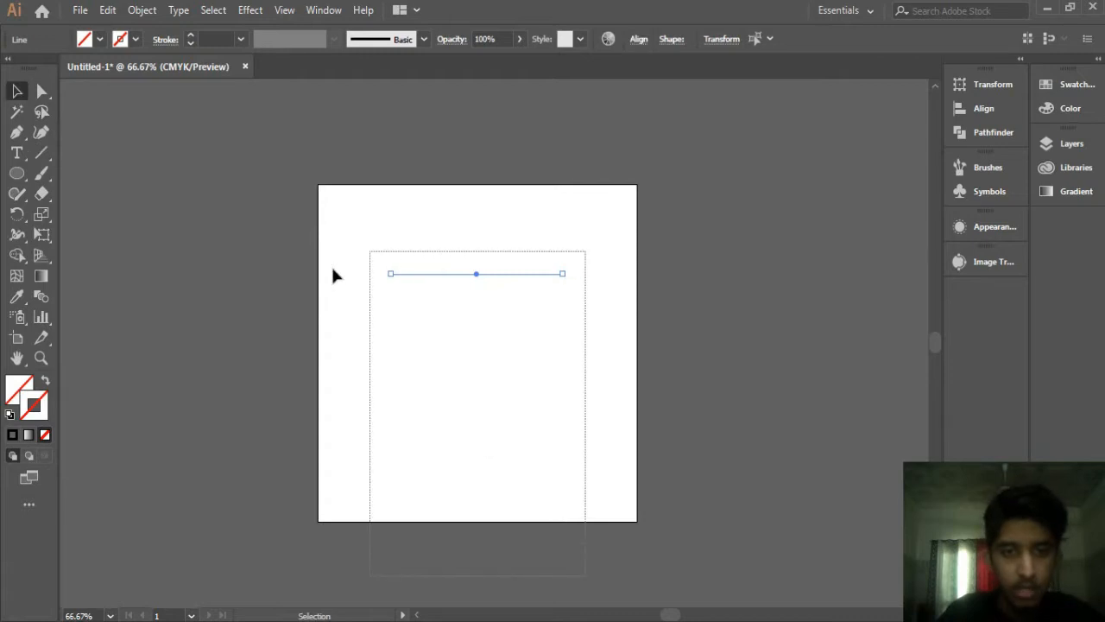
left_click_drag(275, 214, 754, 577)
left_click(135, 39)
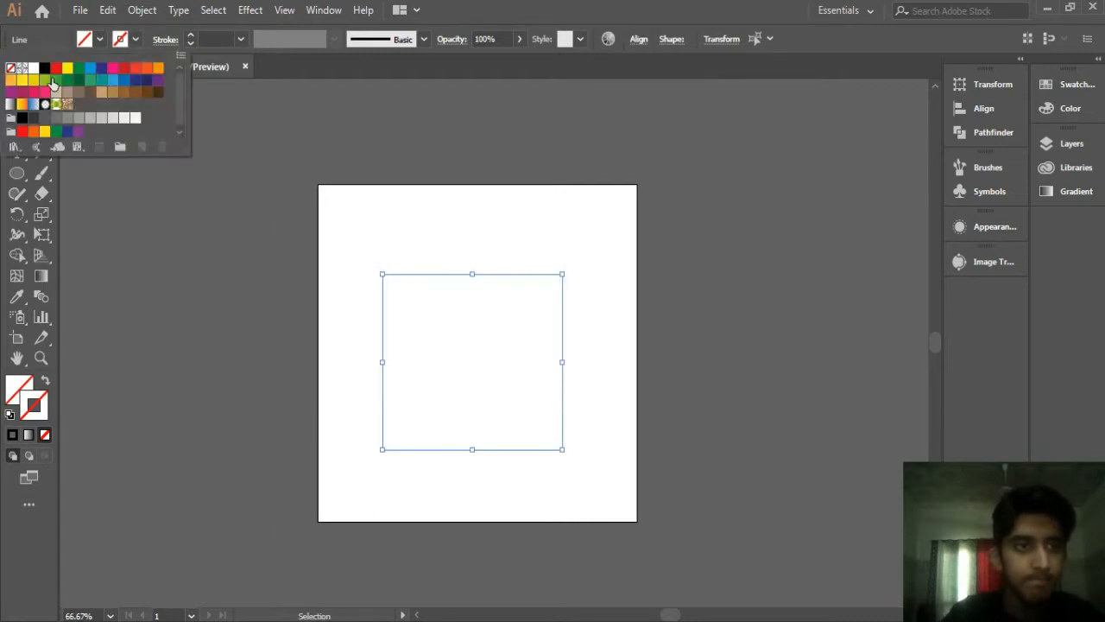
left_click(45, 69)
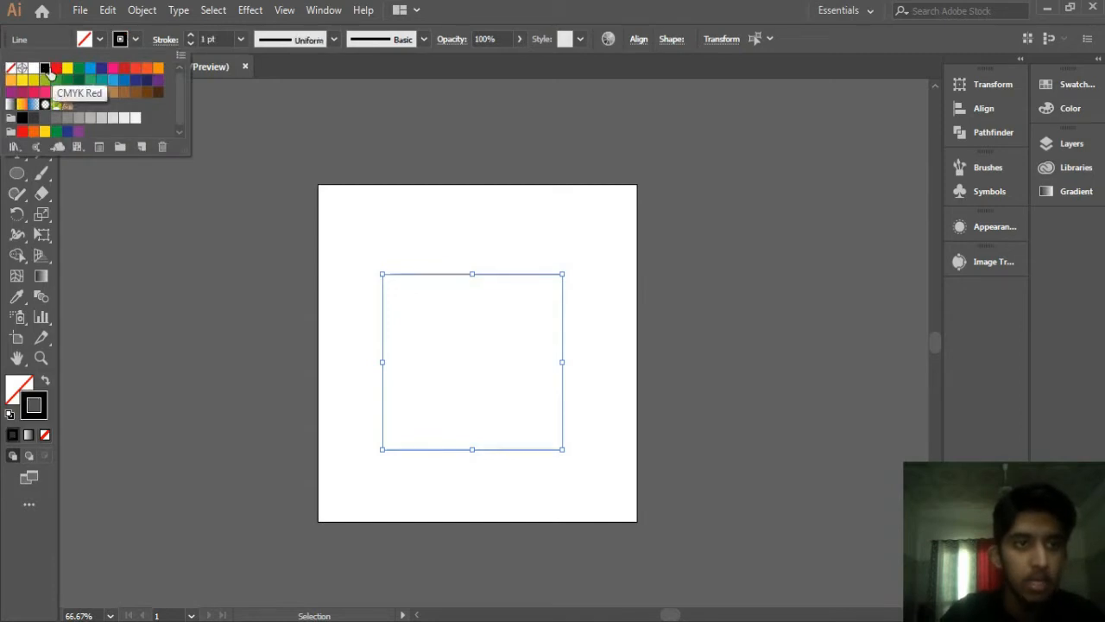
left_click(11, 68)
left_click(100, 39)
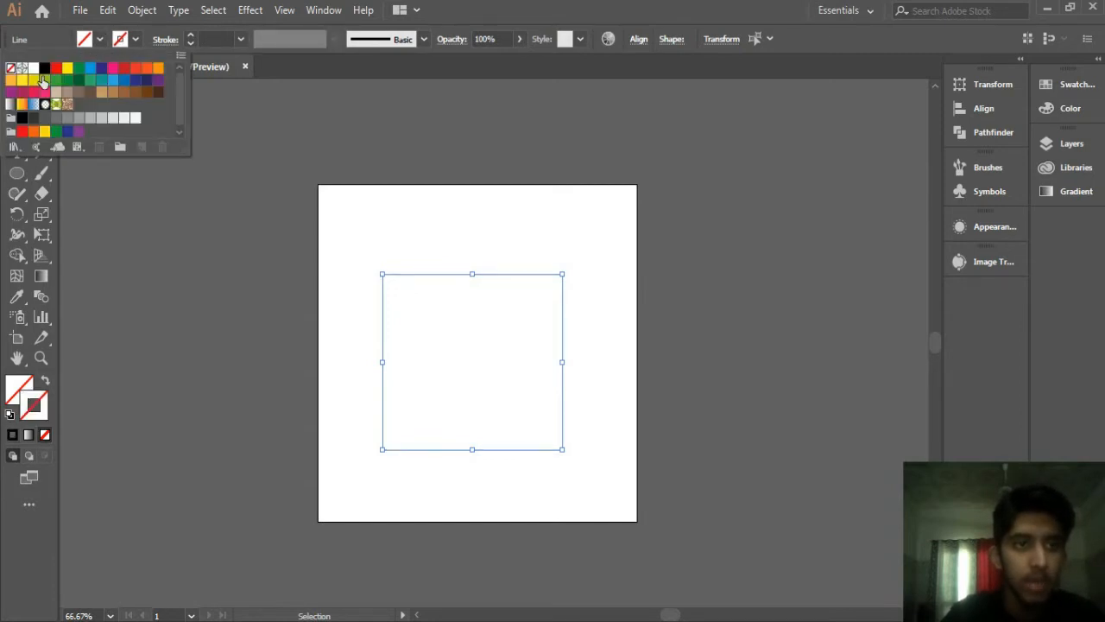
left_click(45, 80)
left_click(32, 91)
left_click(126, 271)
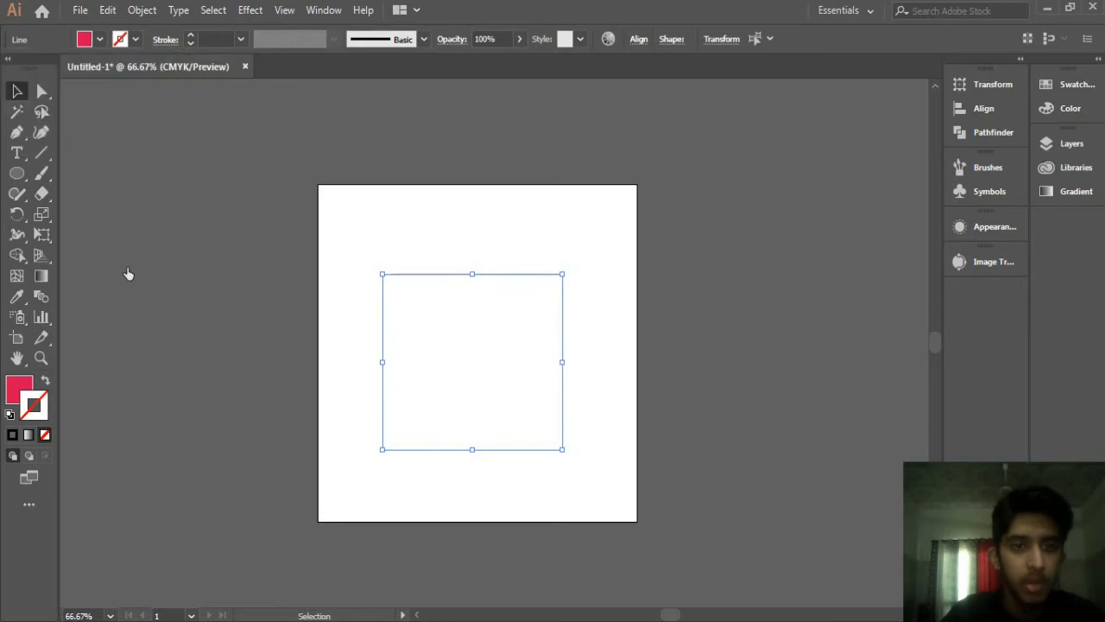
Step: Swap fill and stroke on both lines so they get a red stroke, and set the stroke weight to 3 pt
left_click(255, 279)
left_click_drag(350, 246, 655, 475)
left_click(426, 258)
left_click_drag(380, 244, 671, 526)
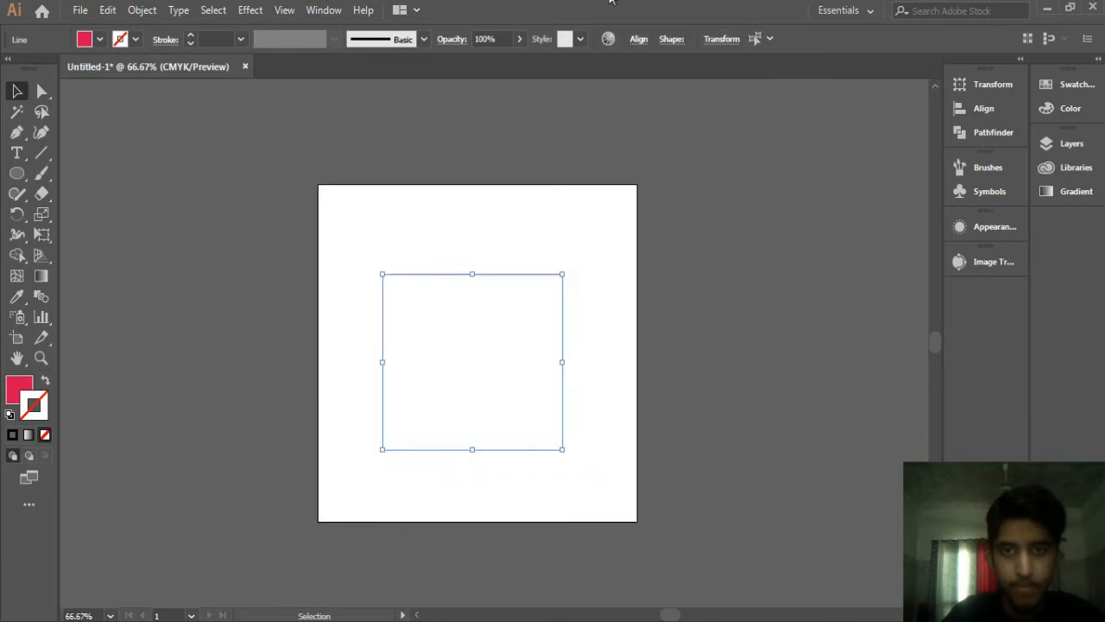
left_click(637, 39)
left_click(505, 86)
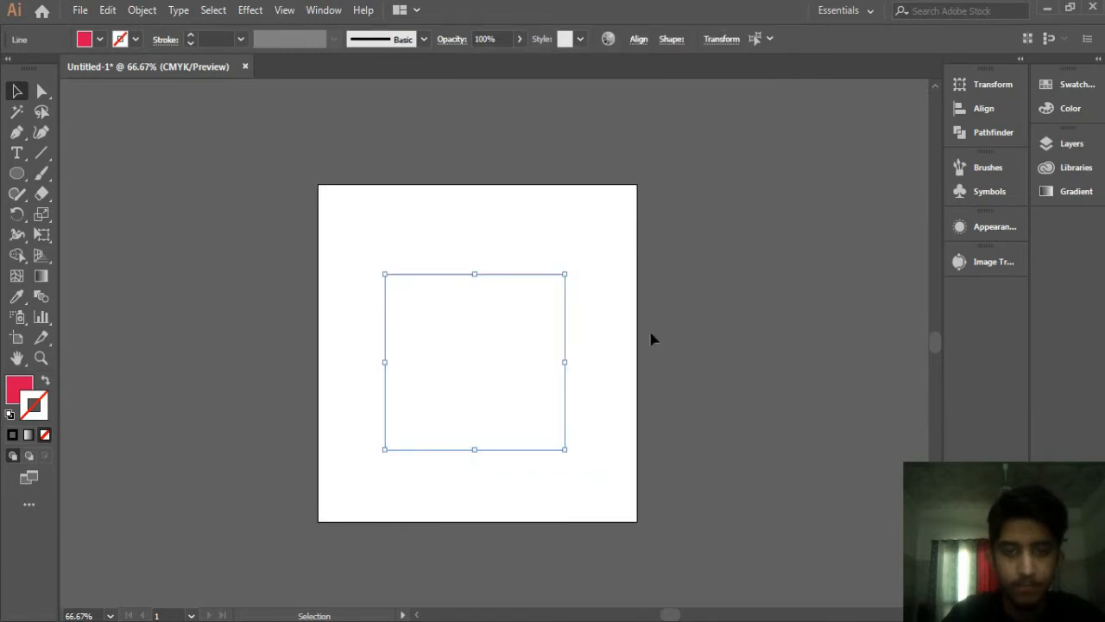
left_click_drag(347, 228, 629, 524)
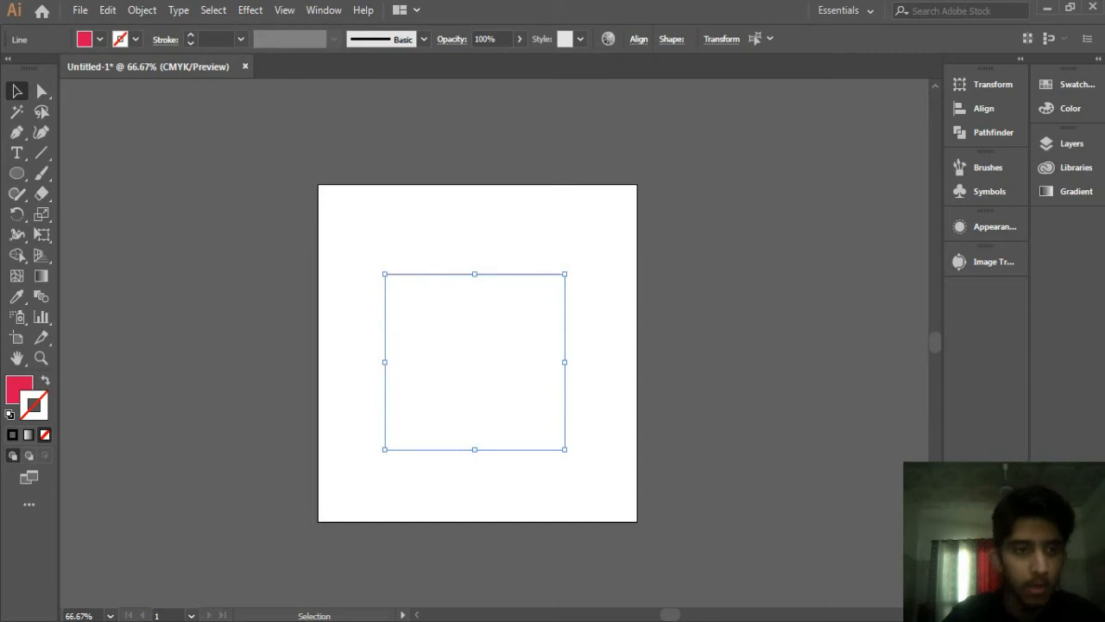
left_click(46, 380)
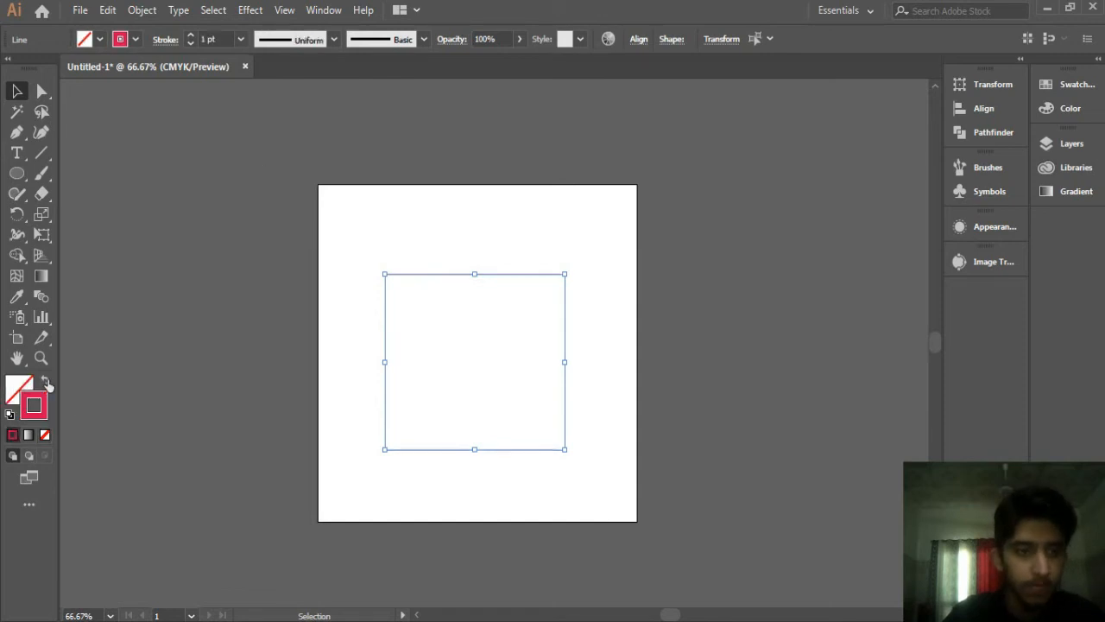
left_click(242, 41)
left_click(264, 150)
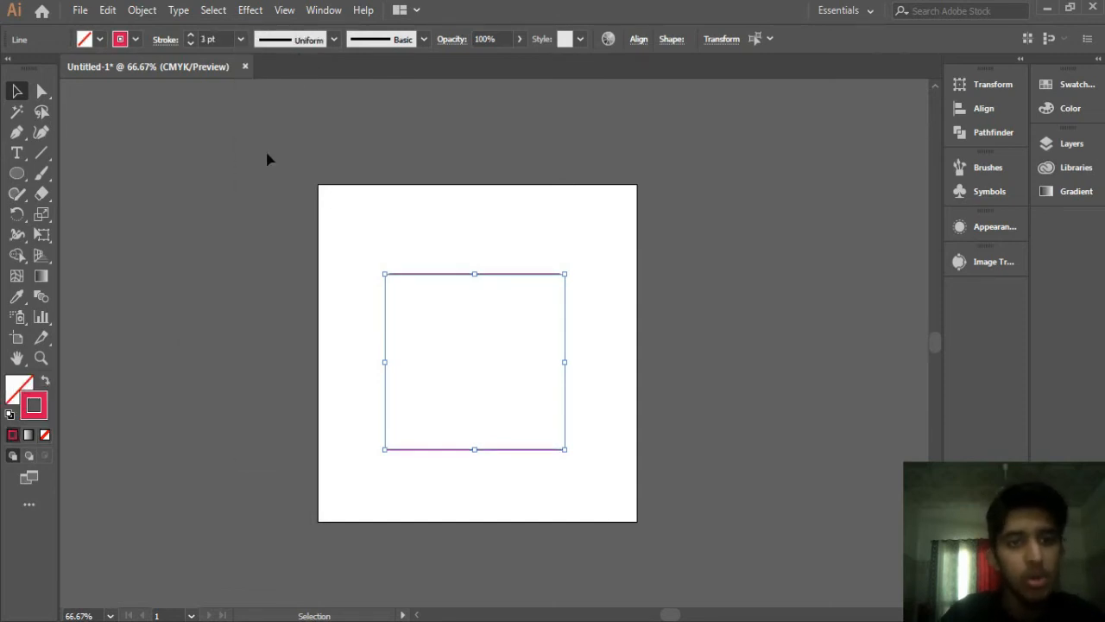
Step: Select the lower line and set its stroke weight to 8 pt
left_click(221, 225)
left_click_drag(322, 209, 575, 467)
left_click_drag(365, 406, 615, 561)
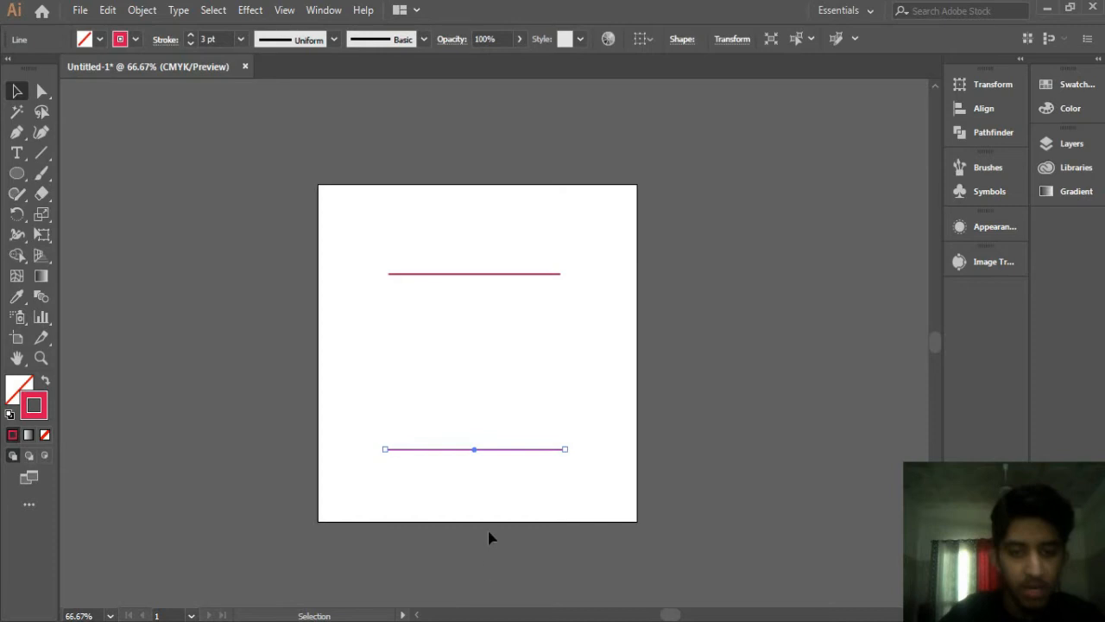
left_click(240, 39)
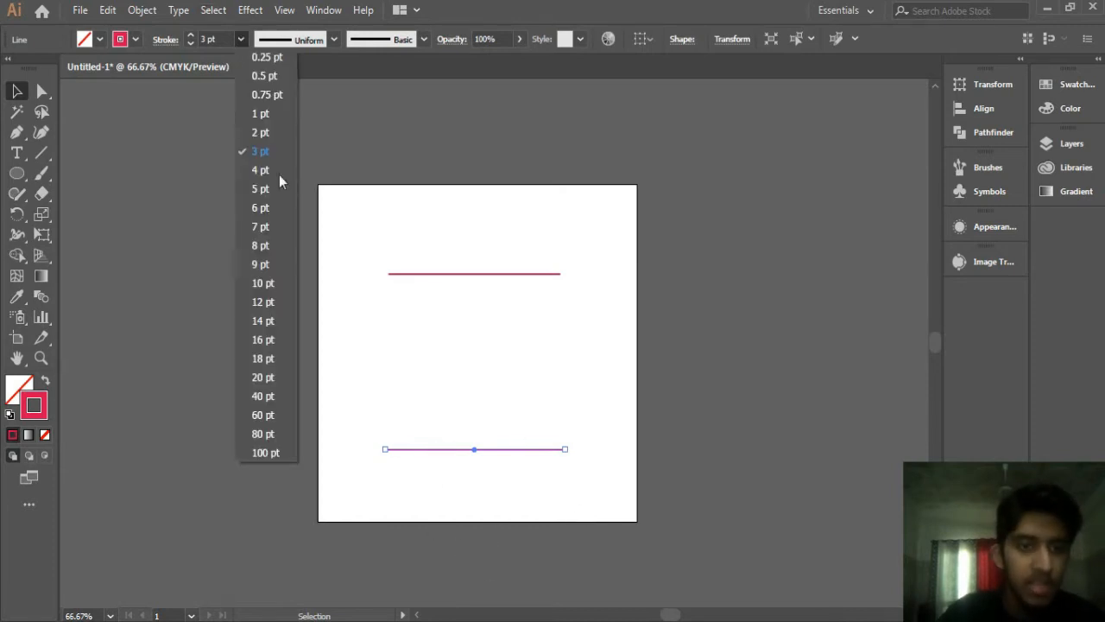
left_click(276, 245)
left_click(311, 190)
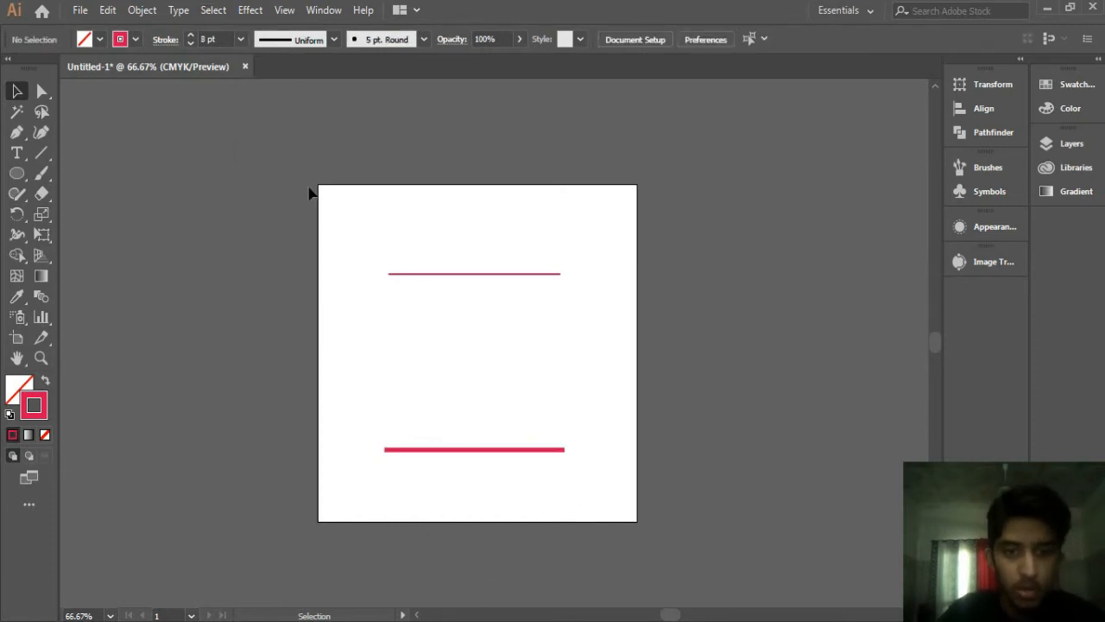
Step: Select both lines and move them slightly upward
key("ctrl+a")
left_click_drag(506, 455, 506, 445)
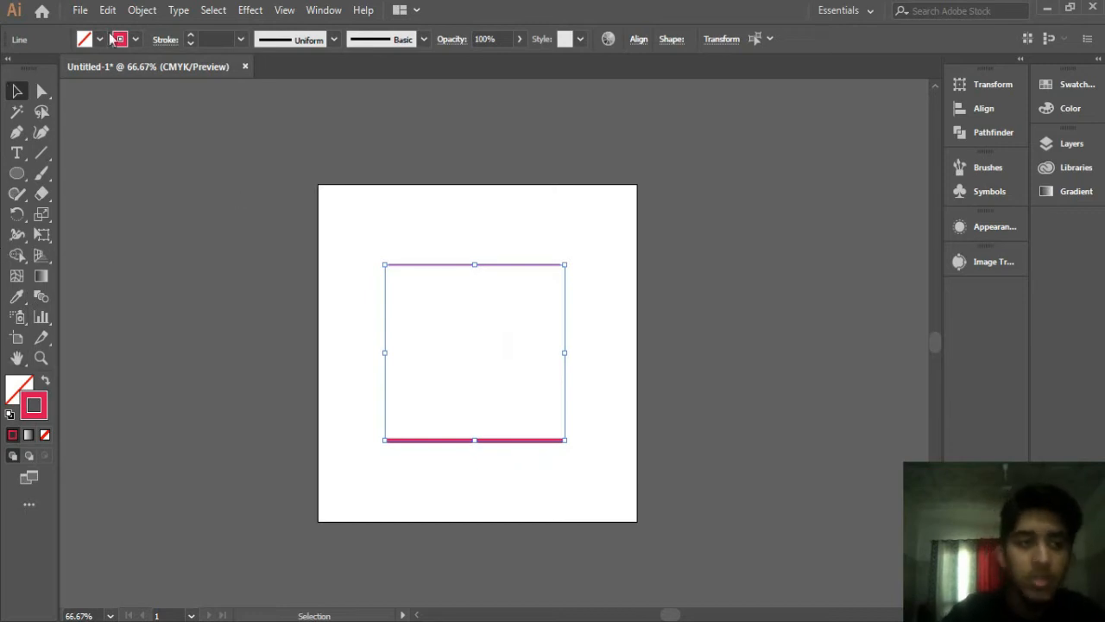
left_click(142, 9)
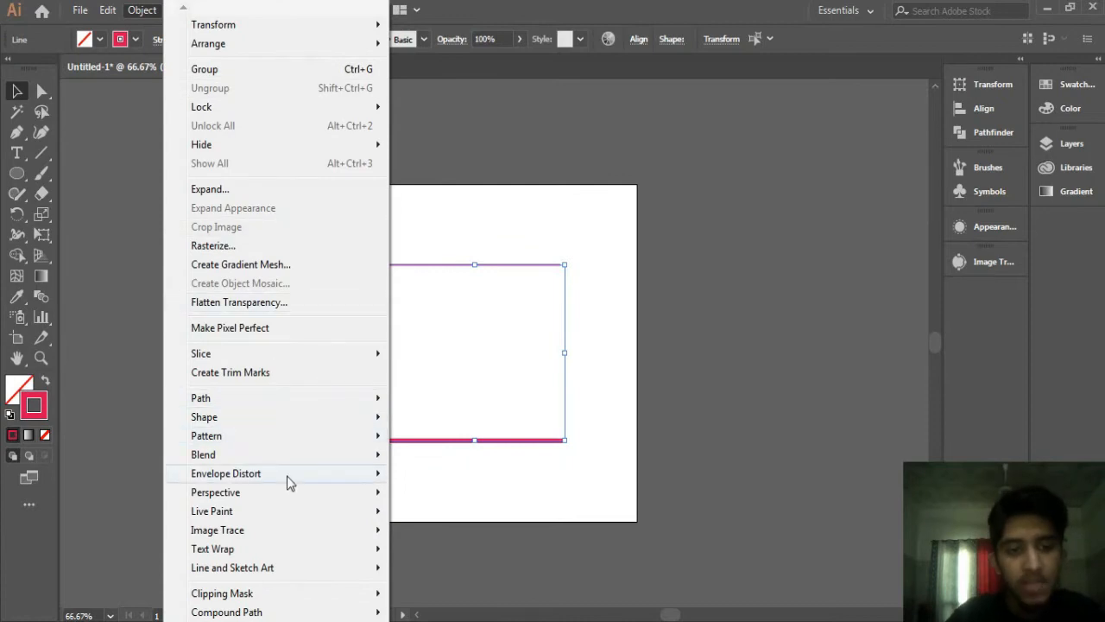
mouse_move(279, 458)
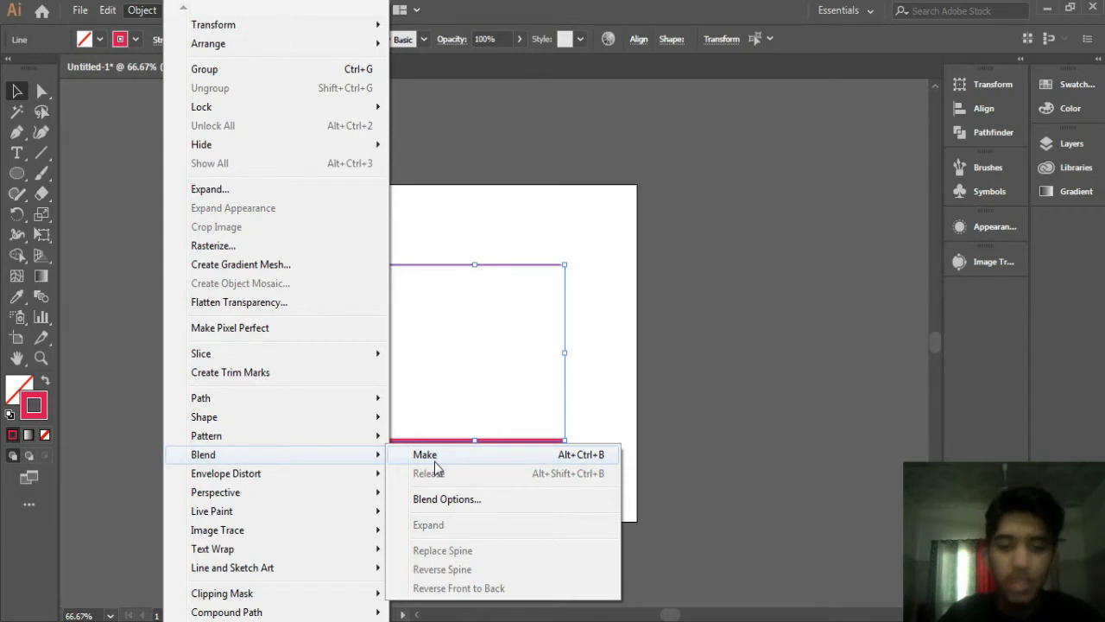
left_click(660, 389)
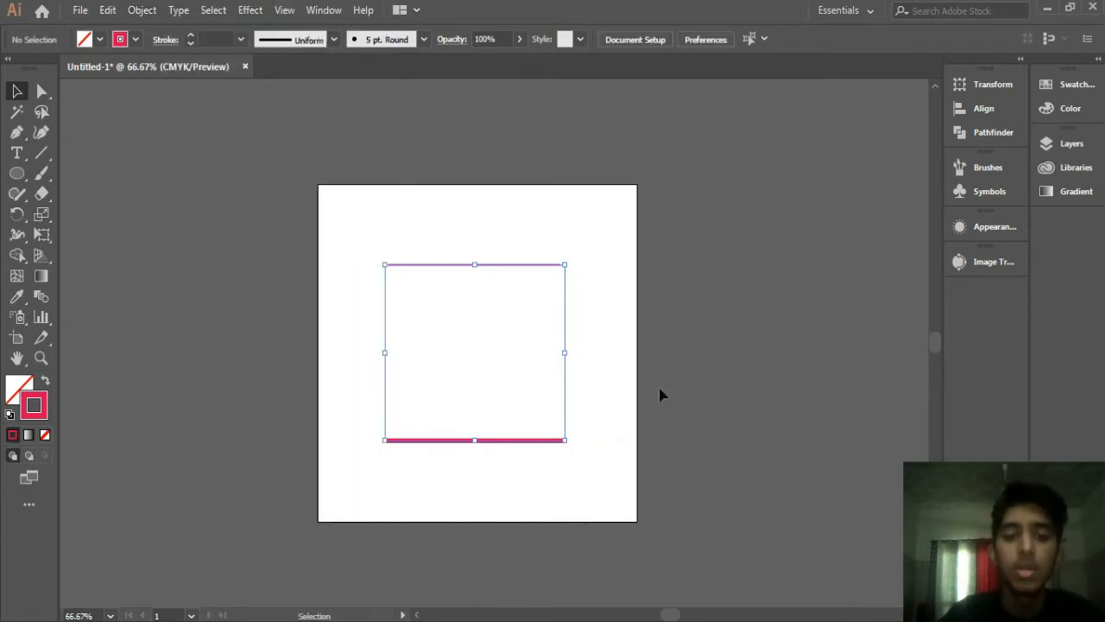
Step: Select both lines and make a blend from them
left_click_drag(341, 197, 686, 577)
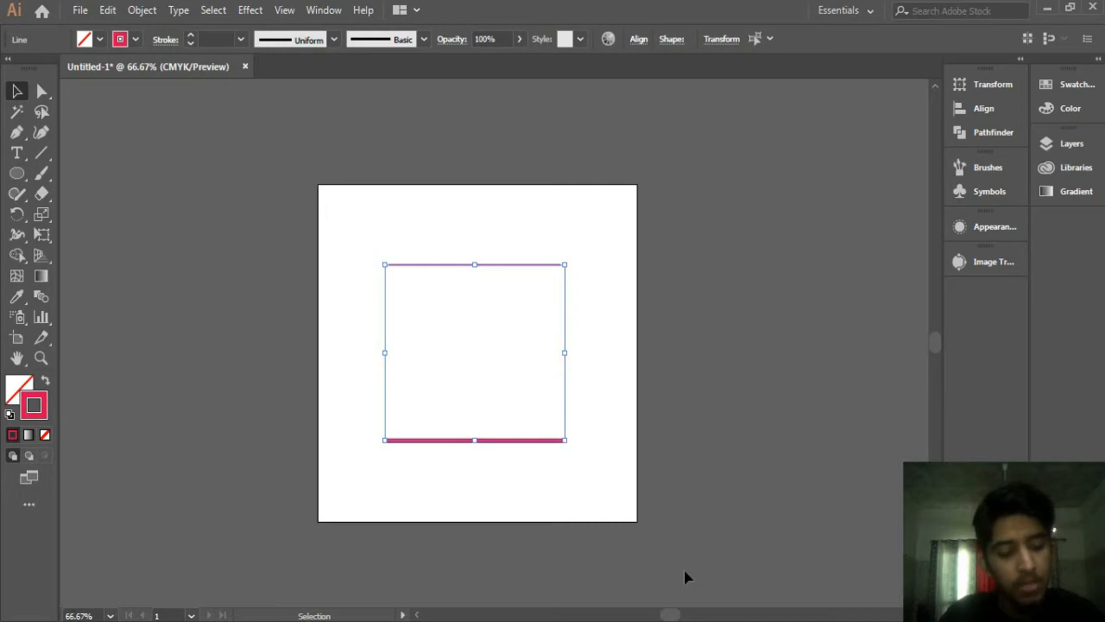
key("a")
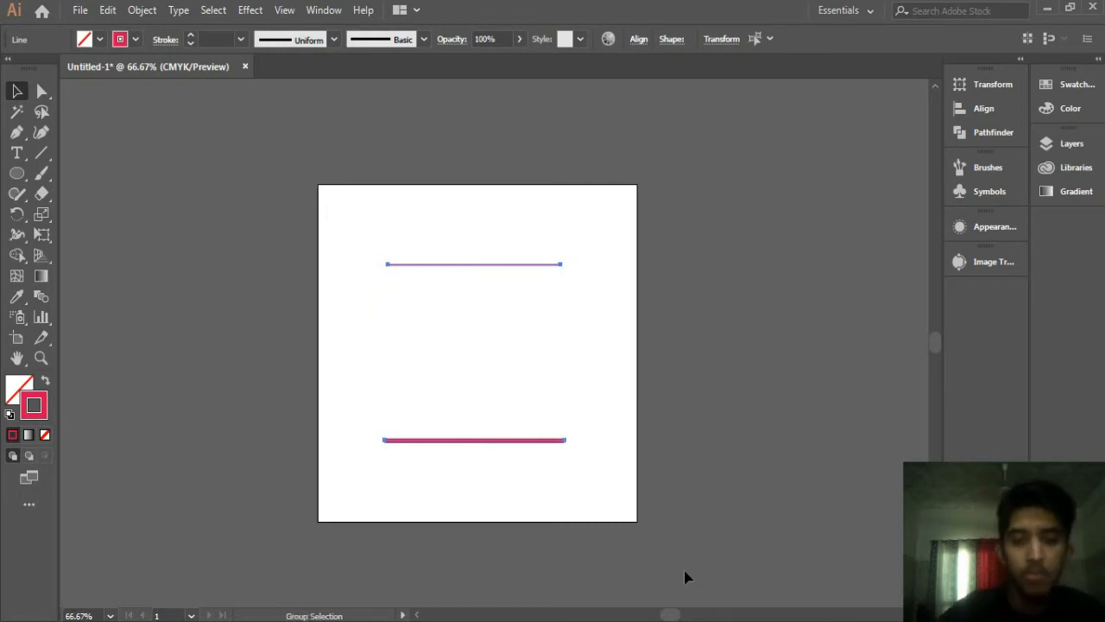
key("ctrl+alt+b")
Step: Stretch the blend vertically by extending its top edge up and its bottom edge down
left_click(419, 380)
left_click(502, 379)
left_click_drag(475, 264, 475, 239)
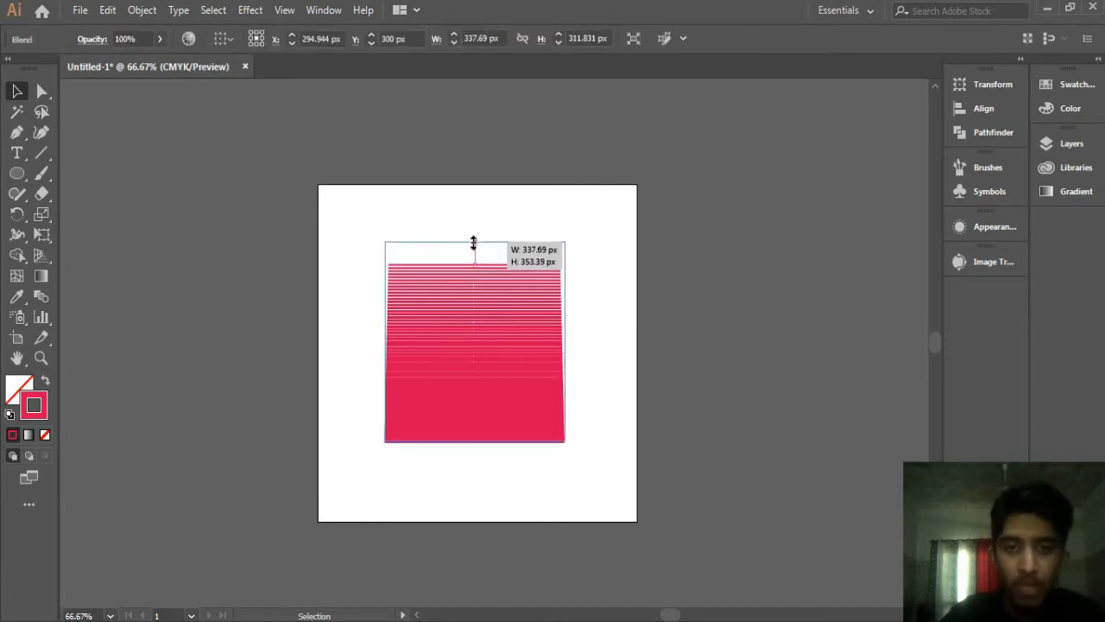
left_click(476, 453)
left_click(476, 440)
left_click_drag(476, 442, 476, 453)
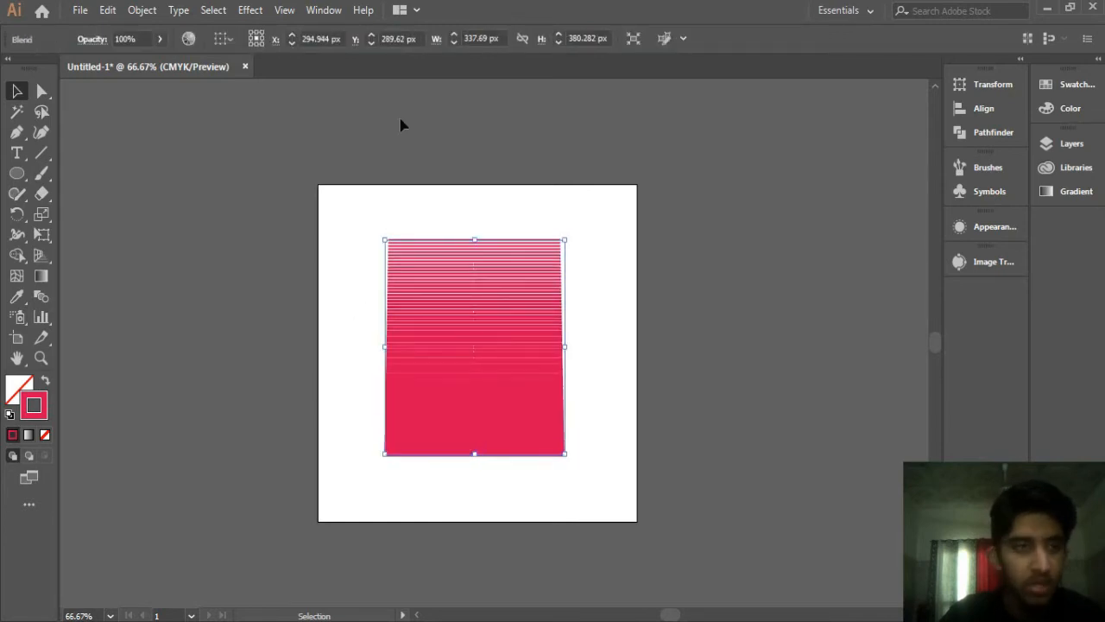
Step: Select only the blend's top line and give it a yellow stroke from the swatches
left_click(42, 91)
left_click_drag(375, 208, 620, 282)
left_click(1068, 108)
left_click(1071, 84)
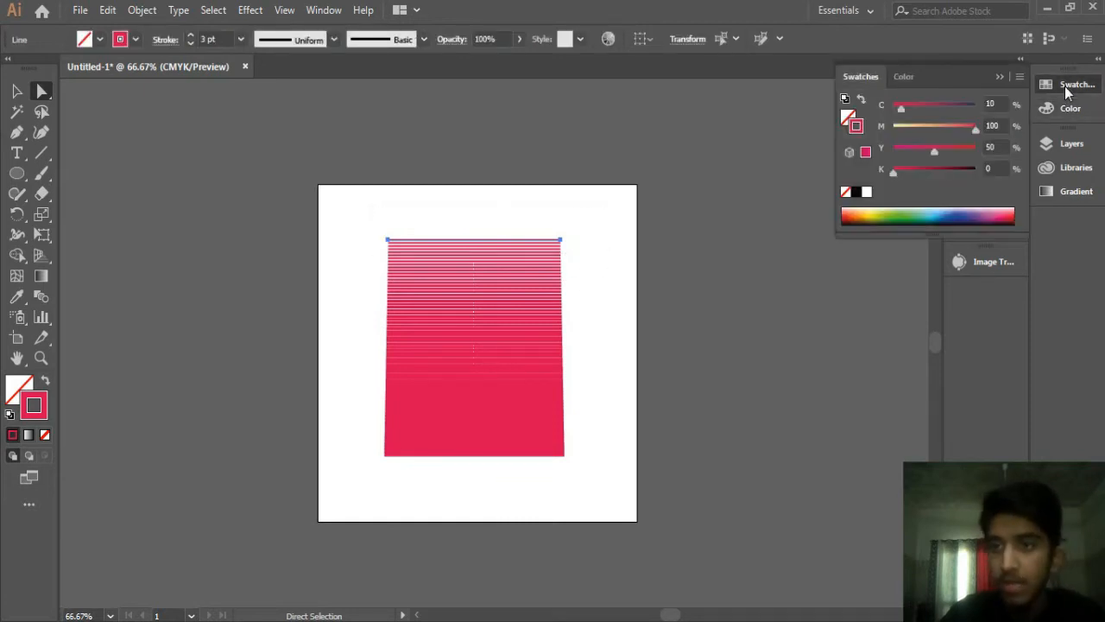
left_click(989, 132)
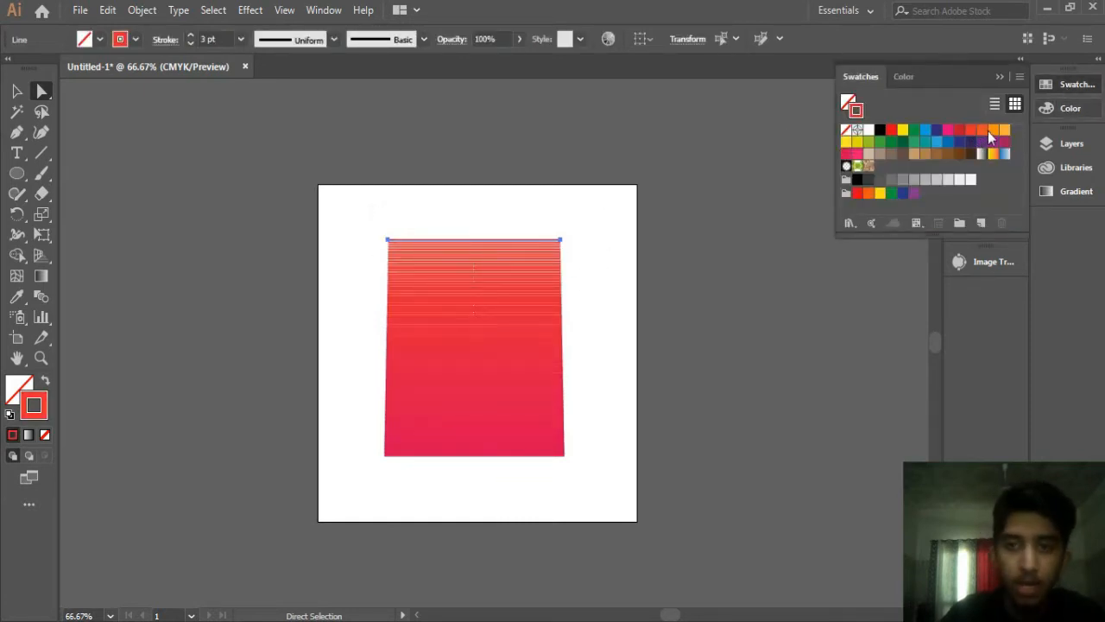
left_click(993, 130)
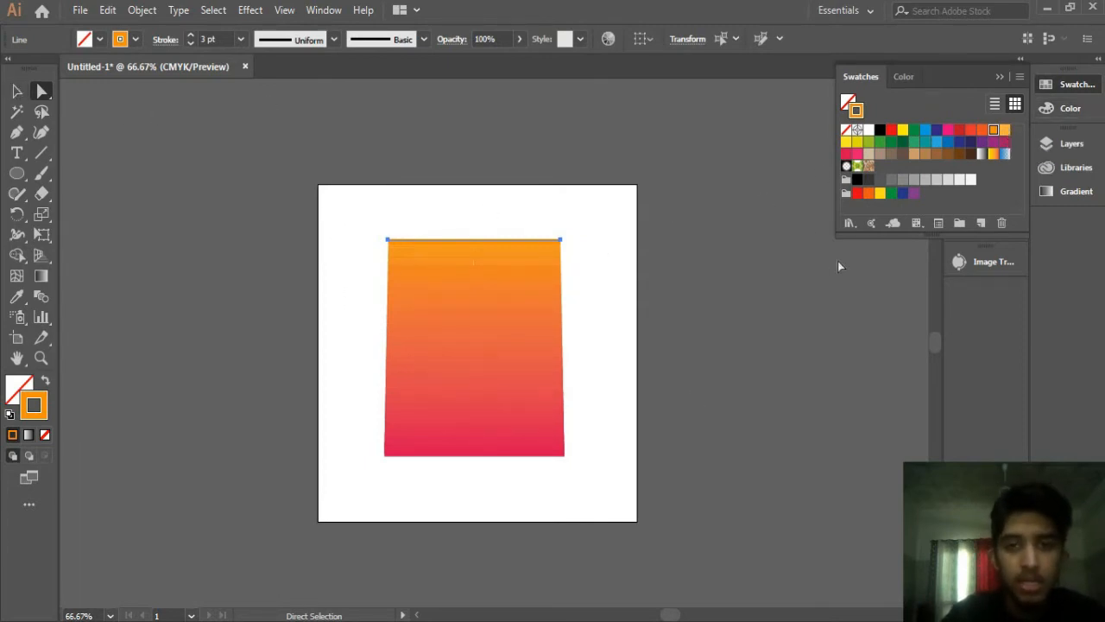
left_click(892, 155)
left_click(896, 143)
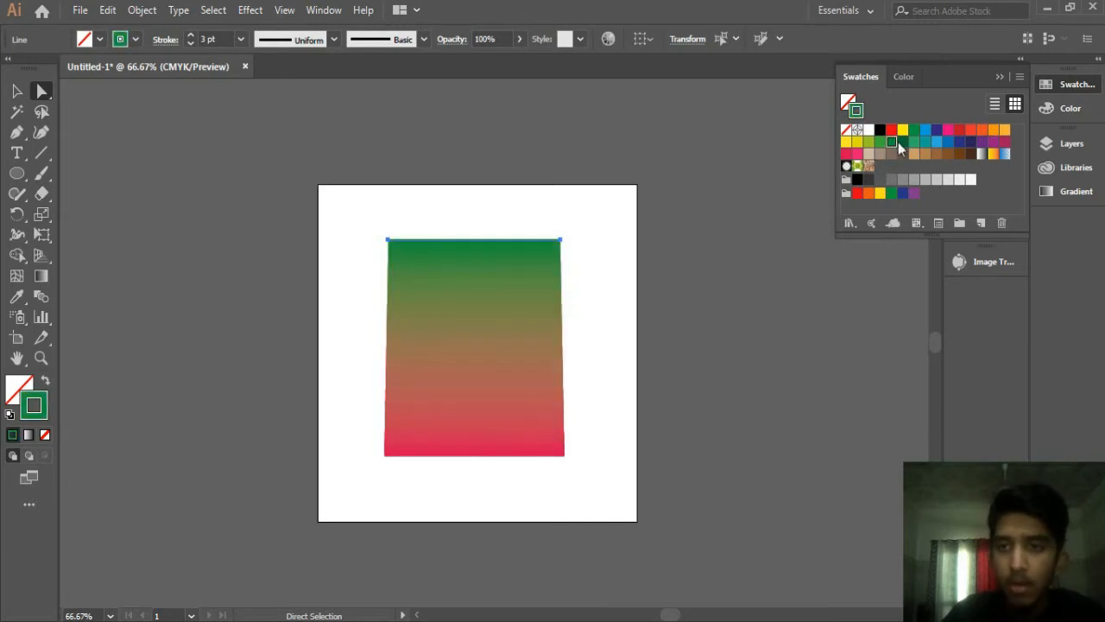
left_click(903, 142)
left_click(892, 131)
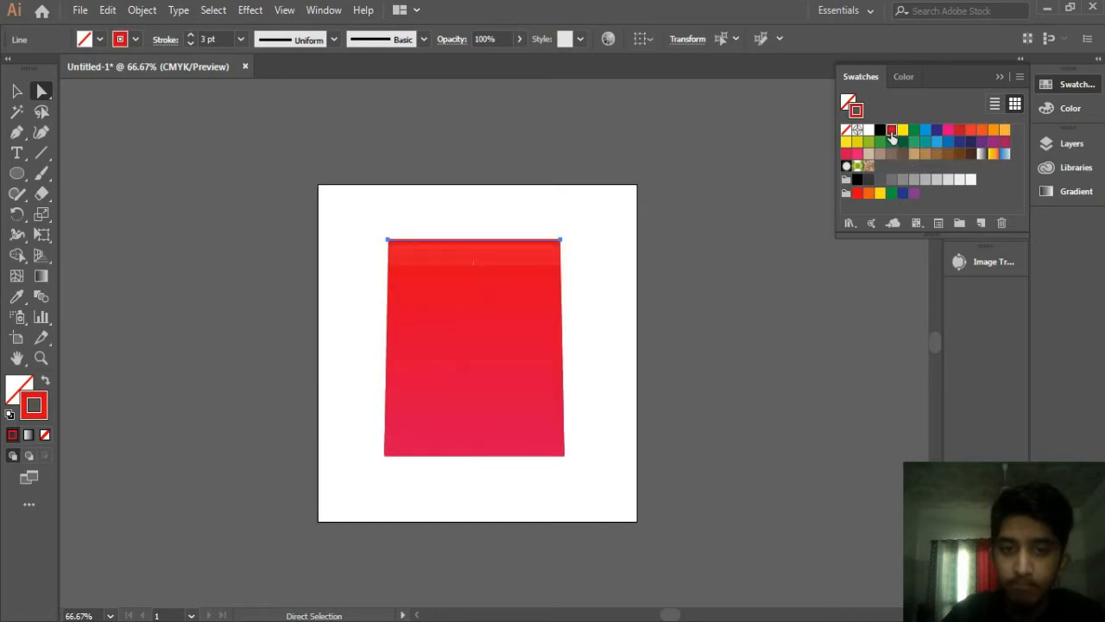
left_click(902, 130)
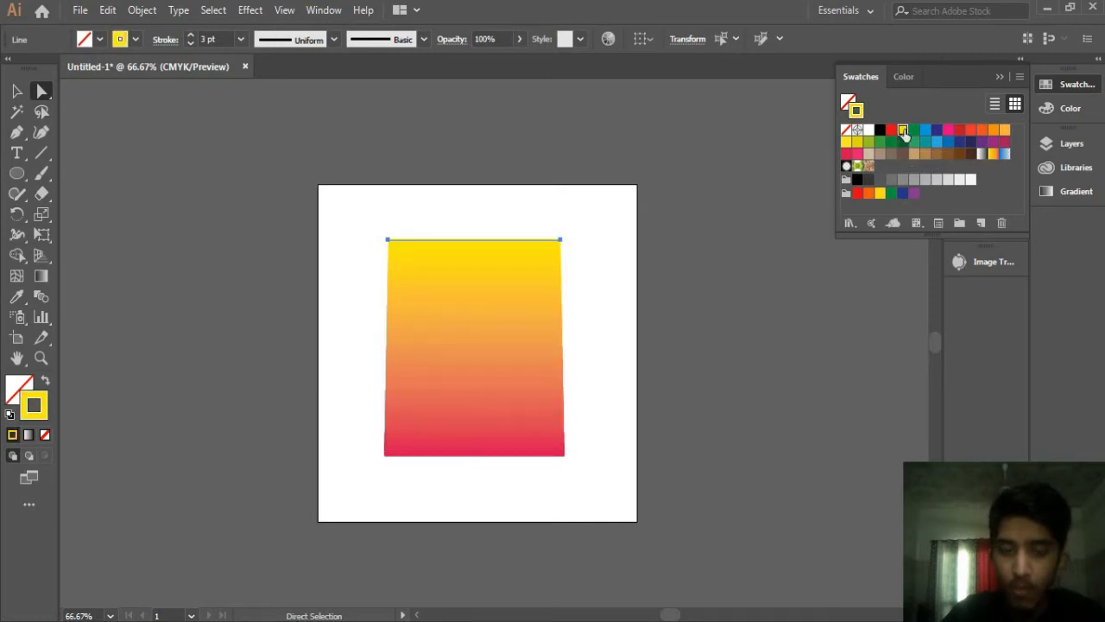
Step: Select the blend's bottom line and give it a red-orange stroke swatch
left_click_drag(329, 508, 618, 438)
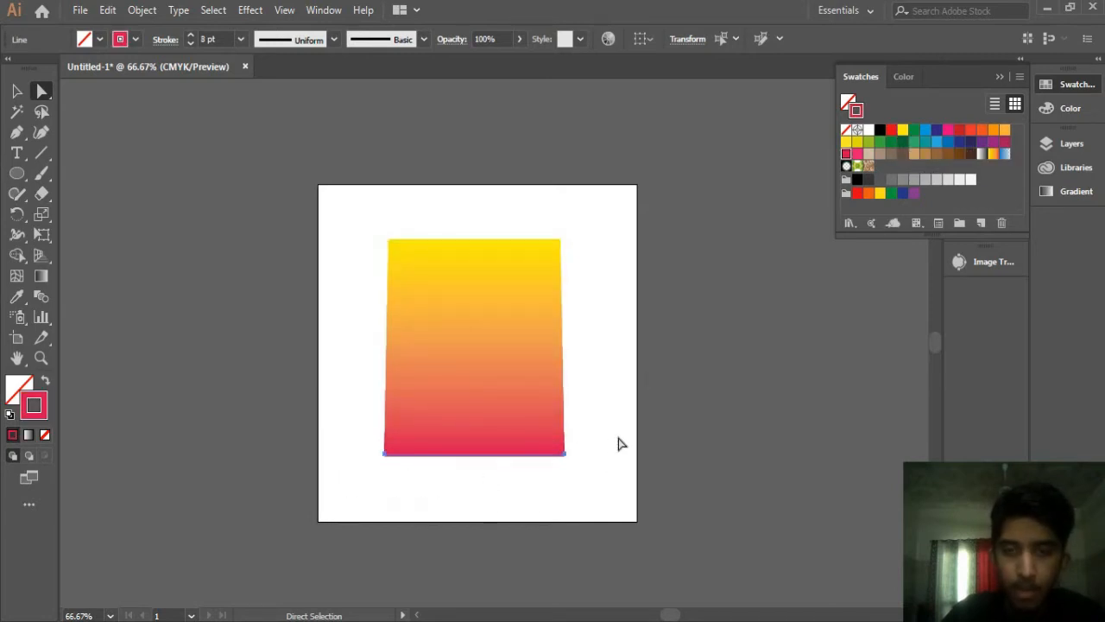
left_click(971, 130)
left_click(999, 78)
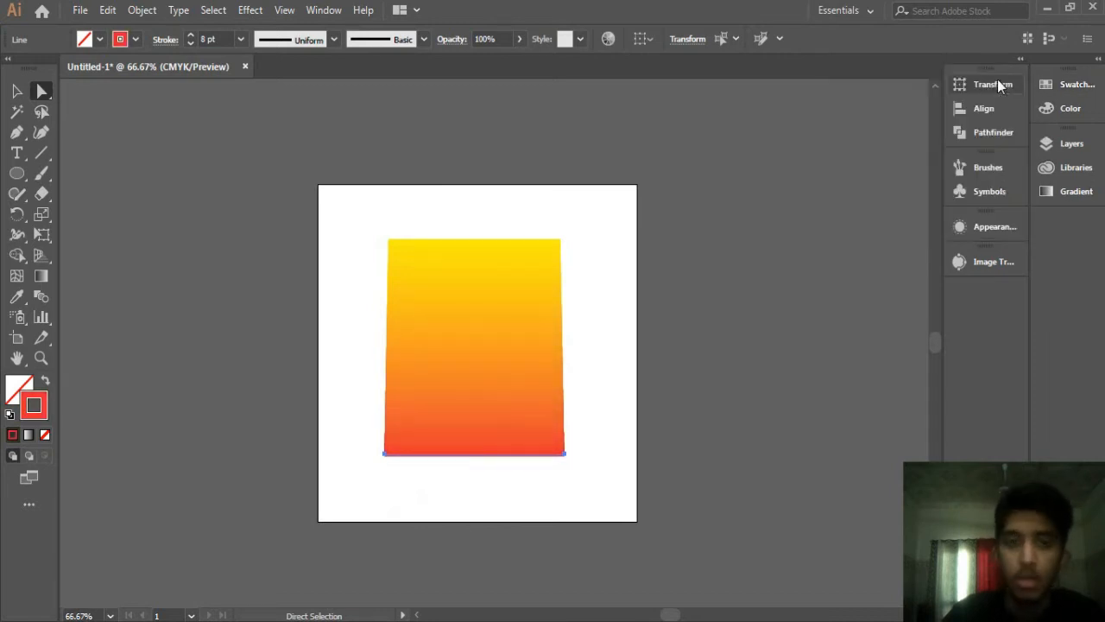
Step: Select the whole blend and move it slightly down and to the right
left_click(16, 90)
left_click(217, 277)
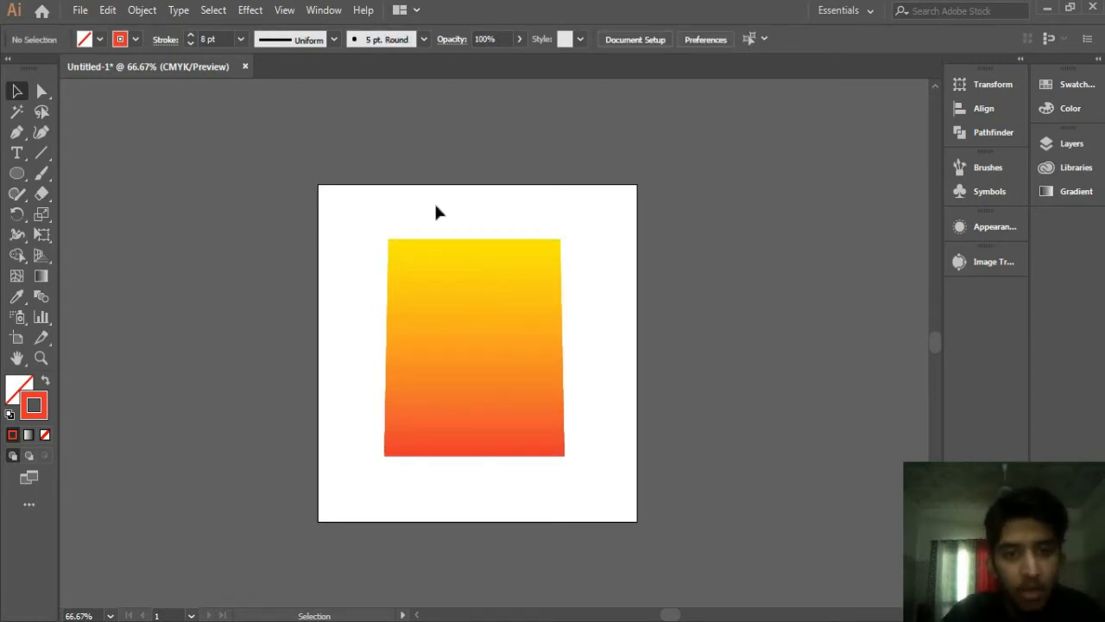
left_click_drag(335, 273, 652, 511)
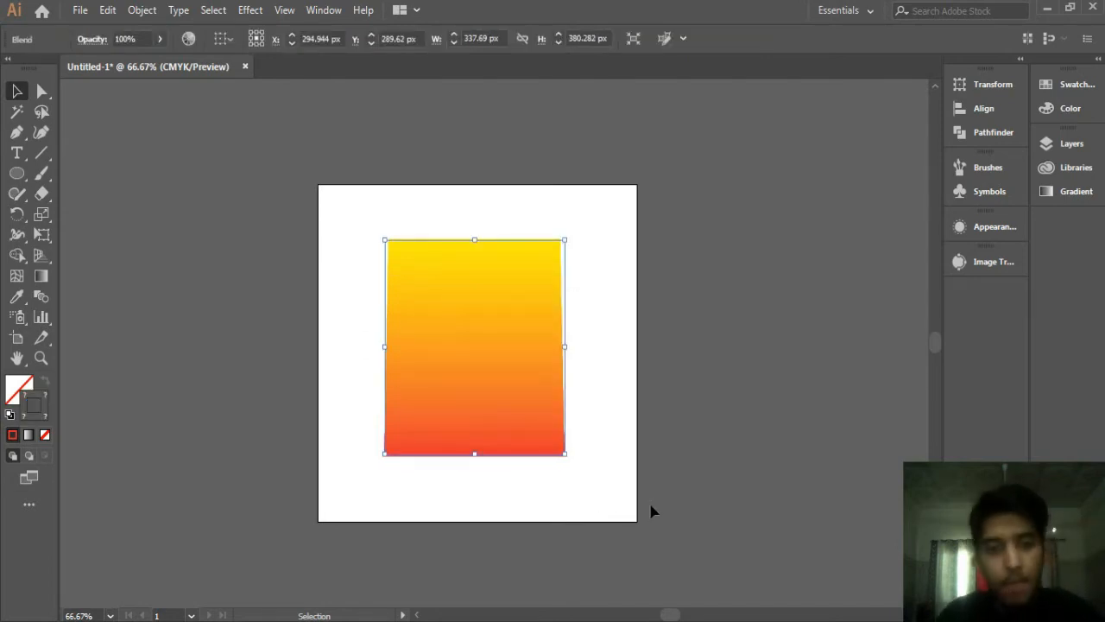
left_click_drag(412, 338, 509, 361)
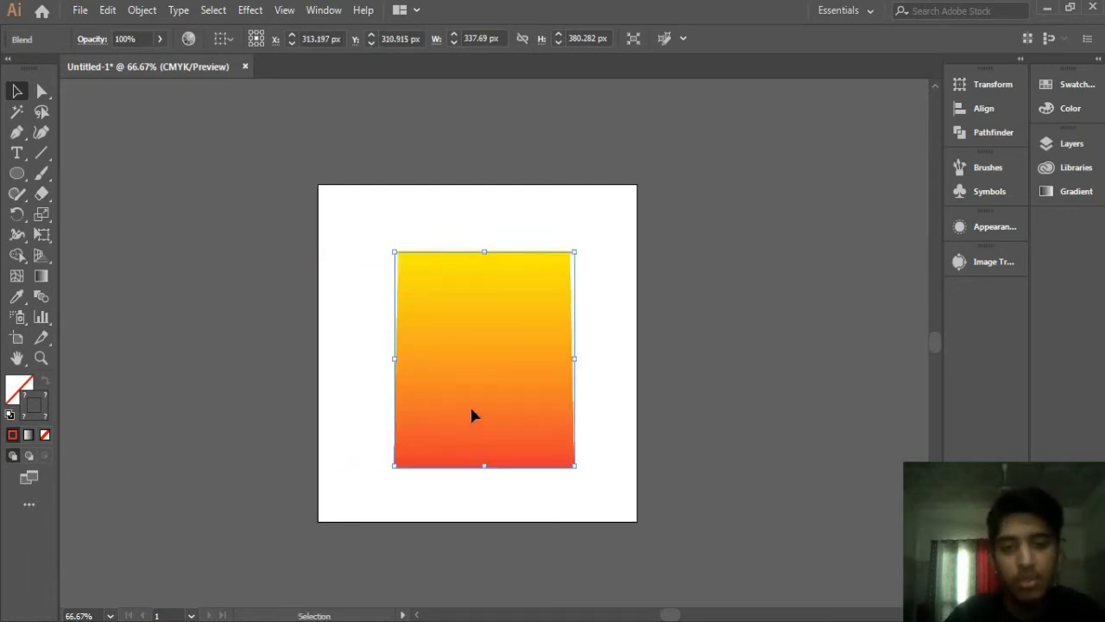
Step: Try several swatch colours on the blend's top line, ending with yellow again
left_click(41, 91)
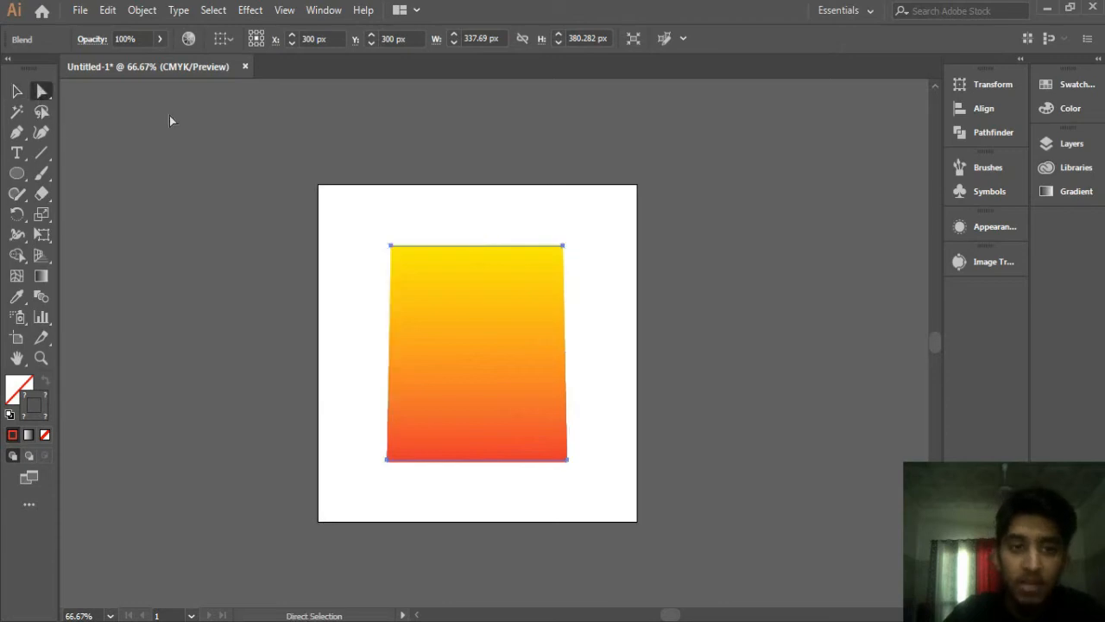
left_click_drag(358, 214, 672, 321)
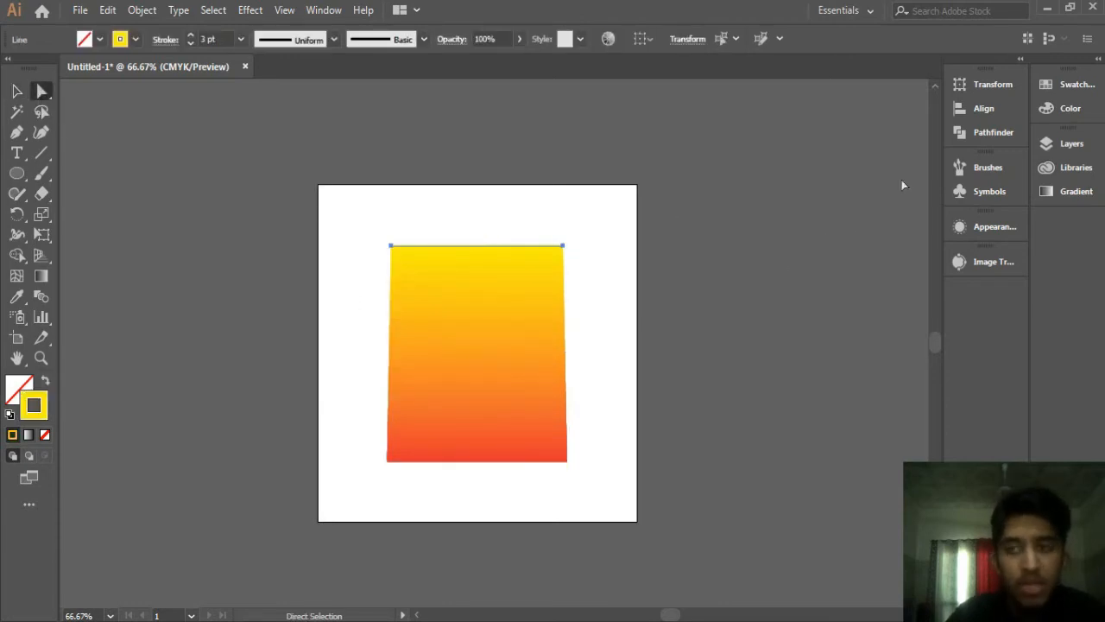
left_click(1066, 85)
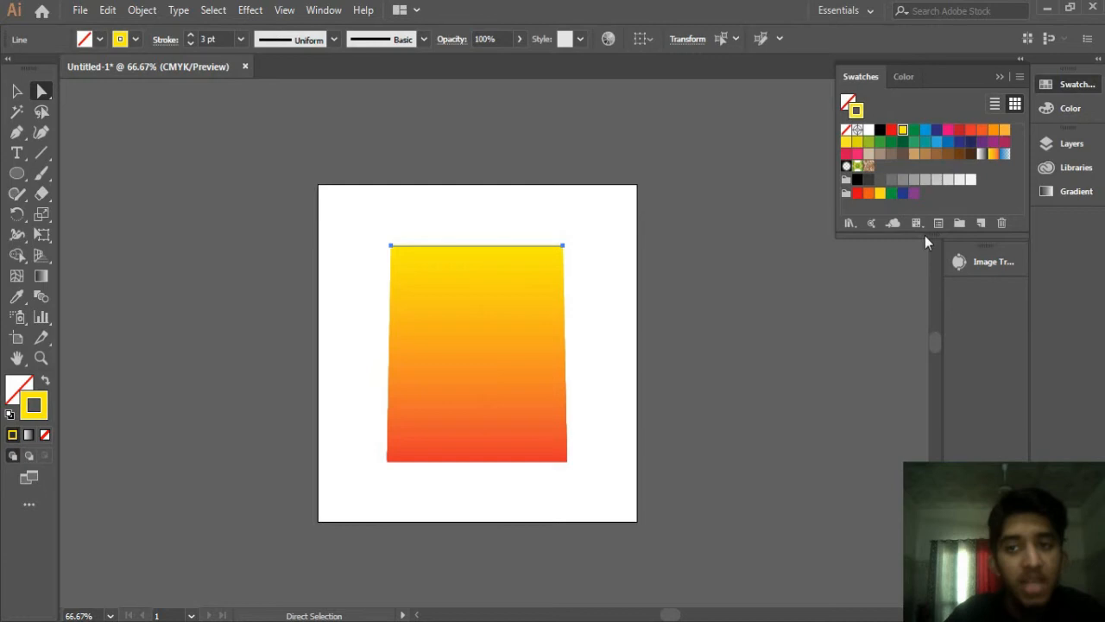
left_click(893, 130)
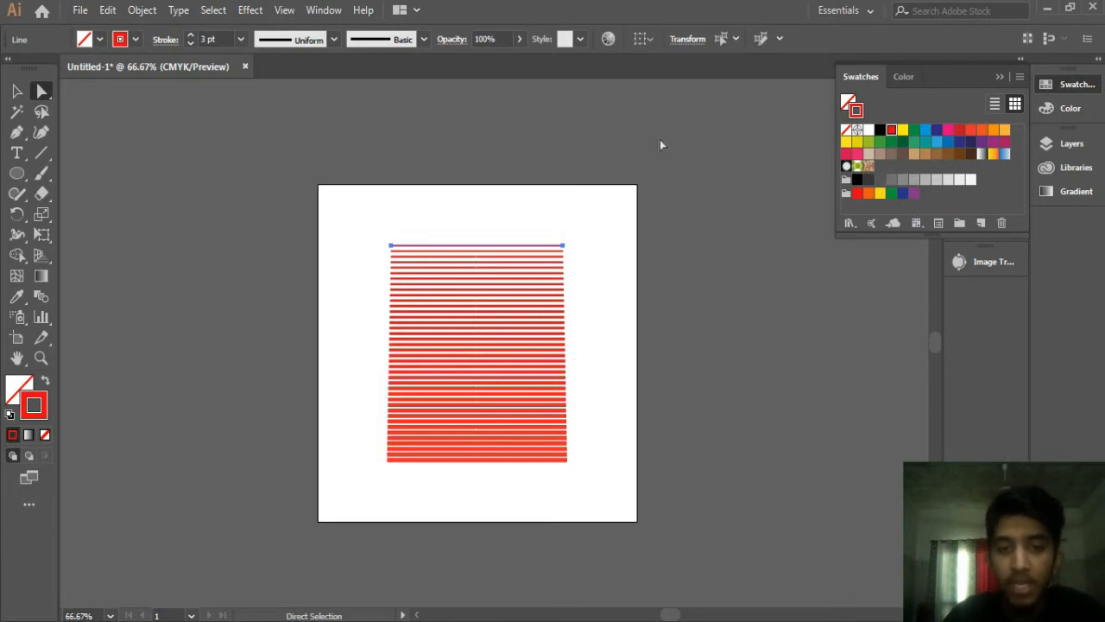
left_click(858, 155)
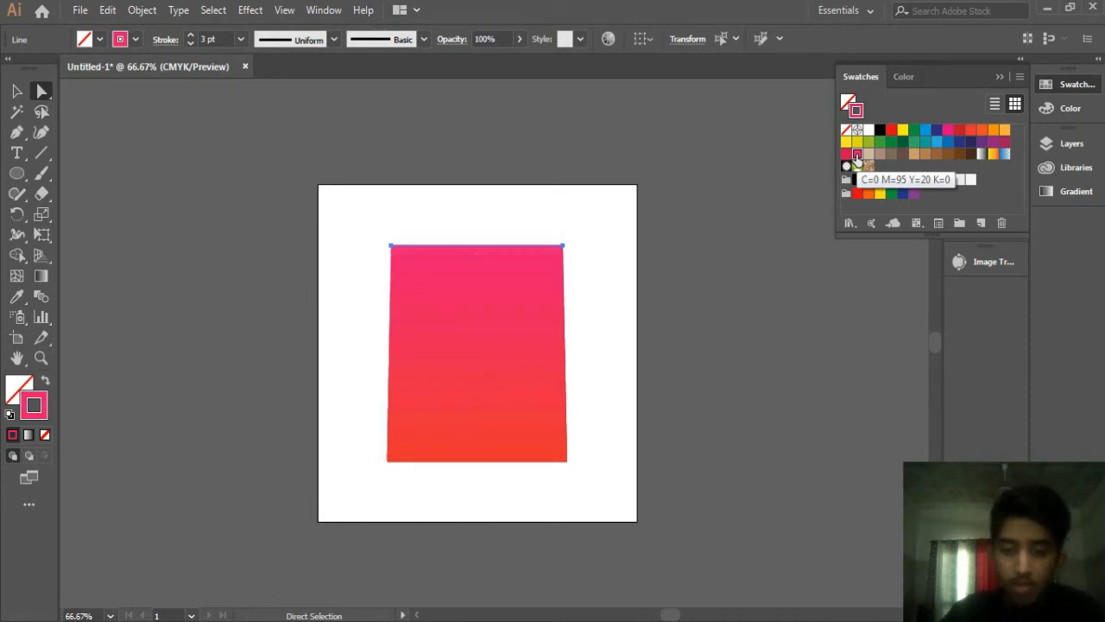
left_click(906, 166)
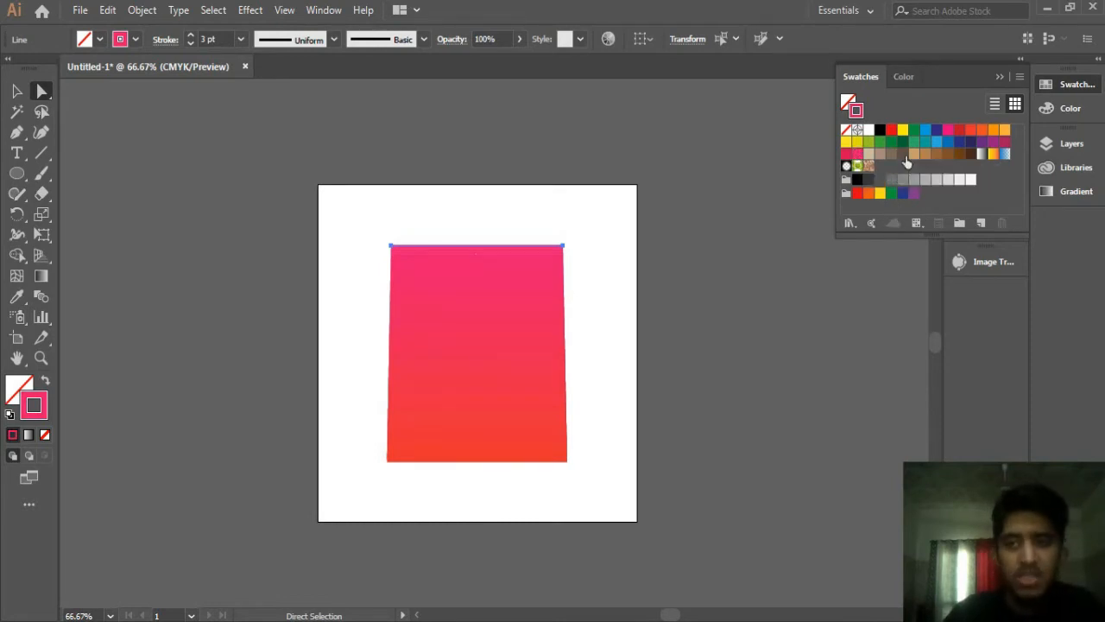
left_click(904, 155)
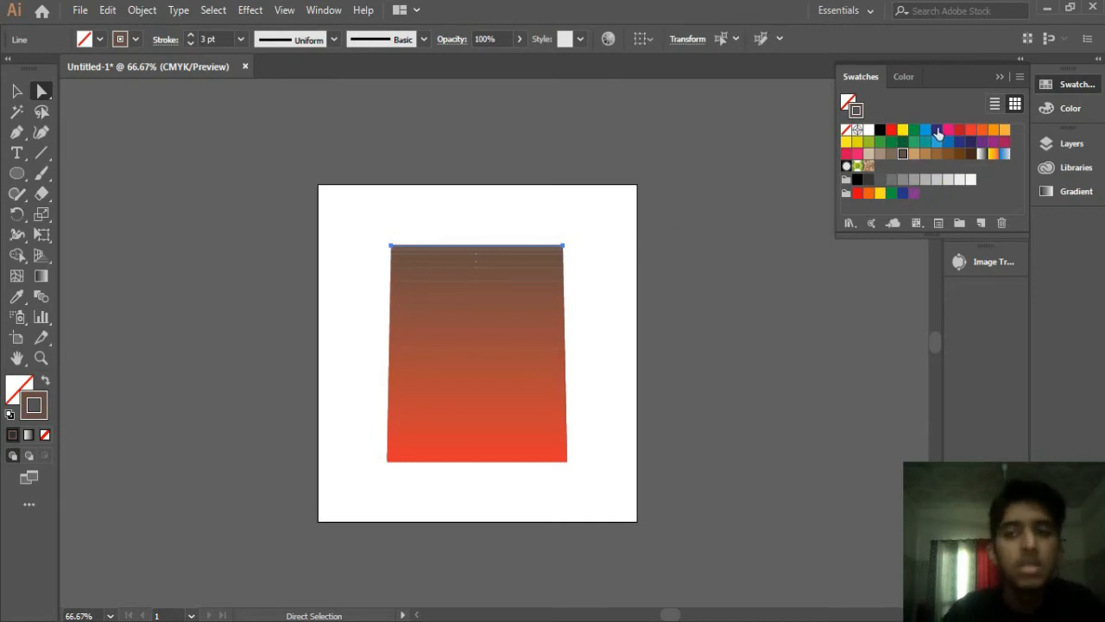
left_click(903, 130)
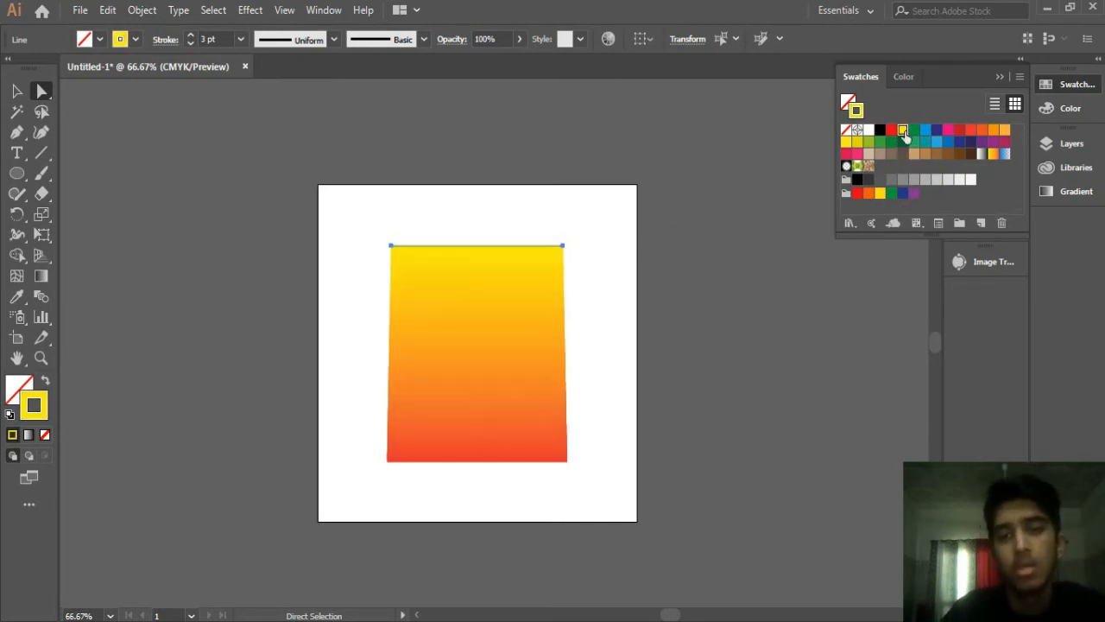
left_click(1000, 77)
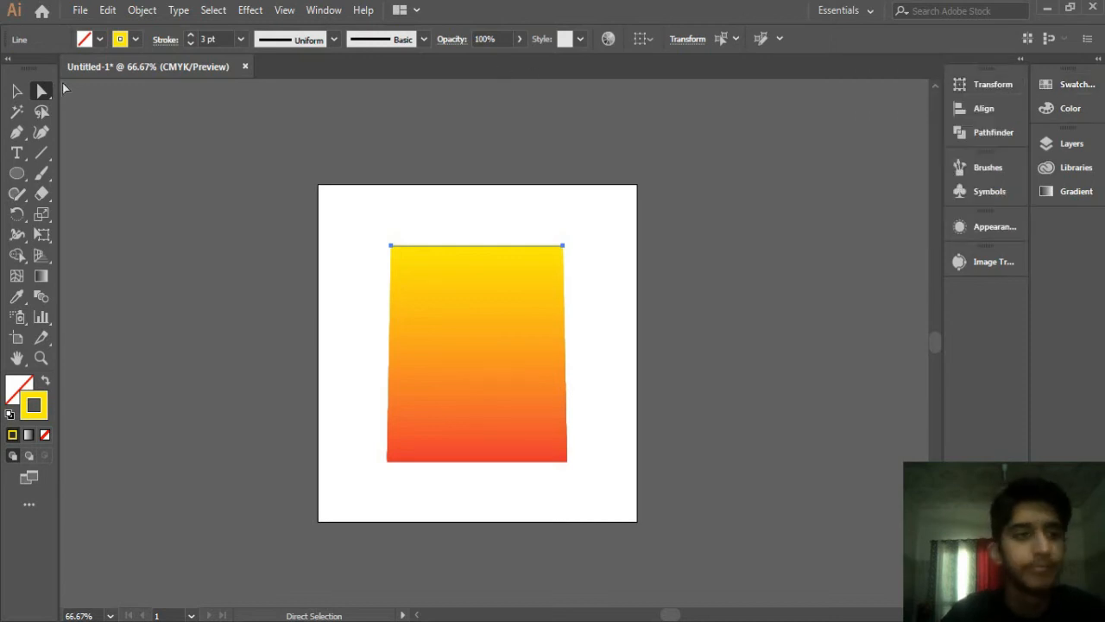
Step: Select the whole blend and delete it
left_click(17, 90)
left_click_drag(303, 202, 795, 519)
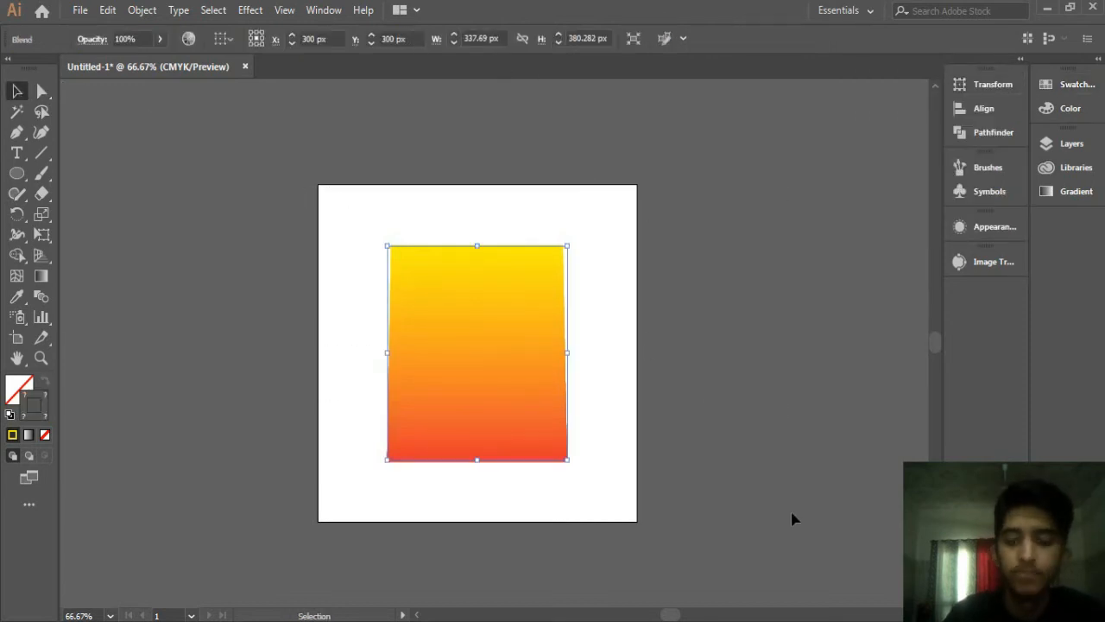
key("Delete")
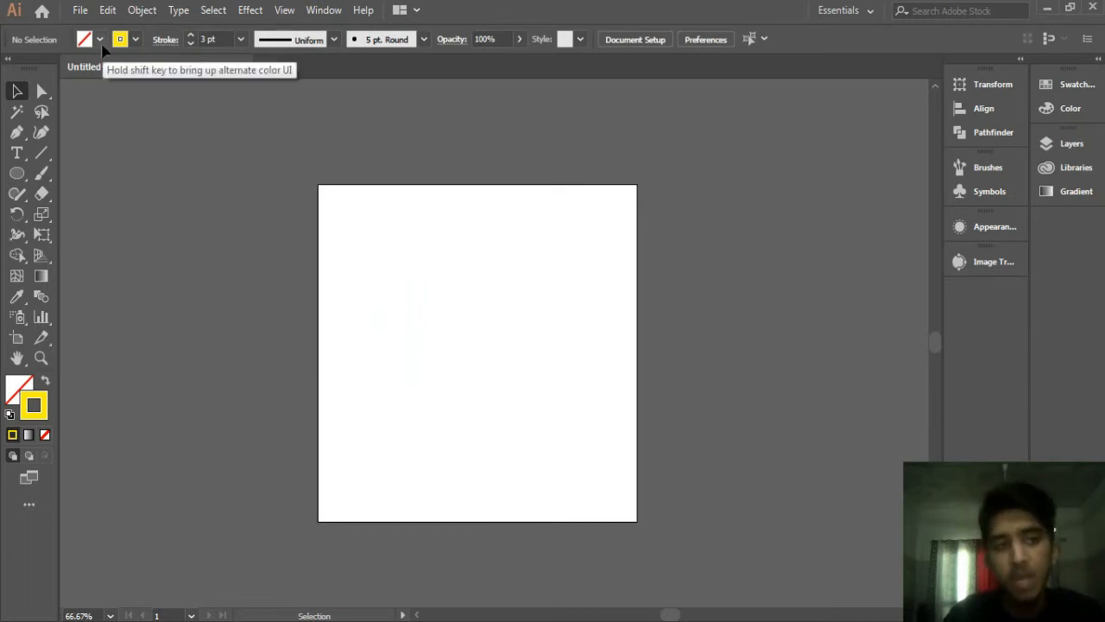
Step: Draw a tall, narrow ellipse near the top centre of the artboard with the Ellipse tool
left_click(16, 173)
left_click(81, 214)
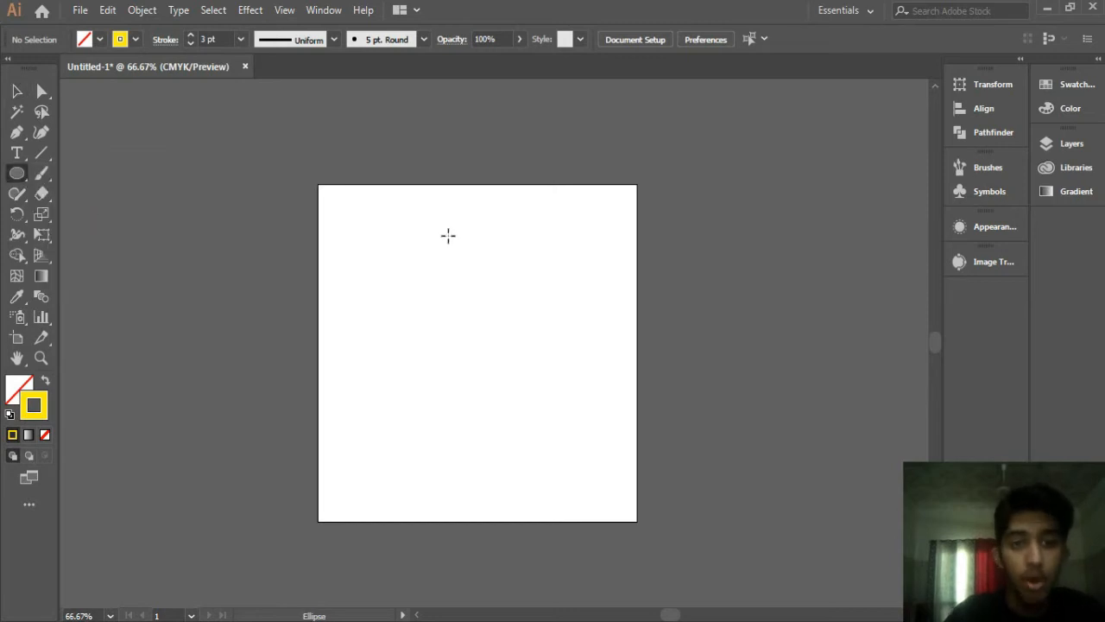
left_click_drag(469, 238, 481, 289)
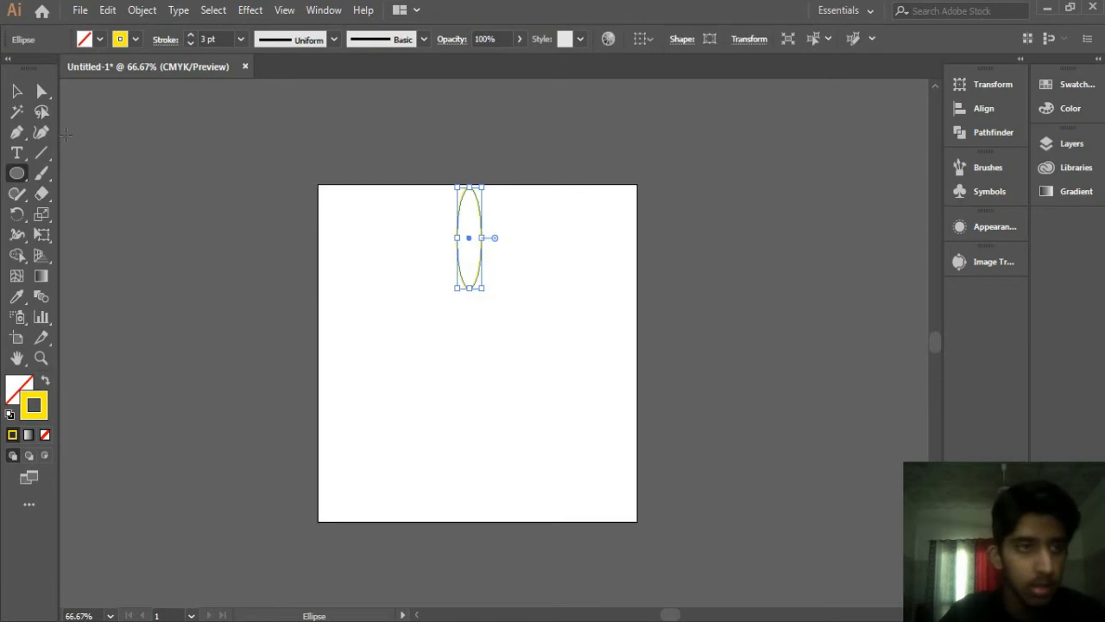
Step: Move the tall ellipse slightly down on the artboard
left_click(16, 90)
left_click(294, 198)
left_click_drag(477, 207, 478, 218)
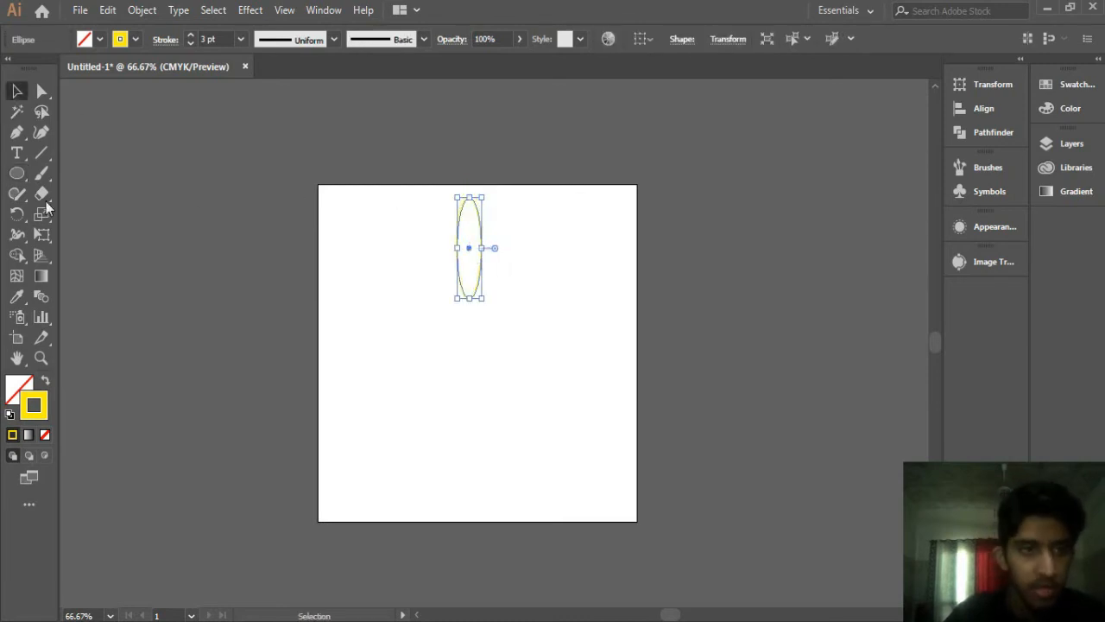
Step: Rotate a copy of the ellipse around a centre point below it with the Rotate tool
left_click(16, 213)
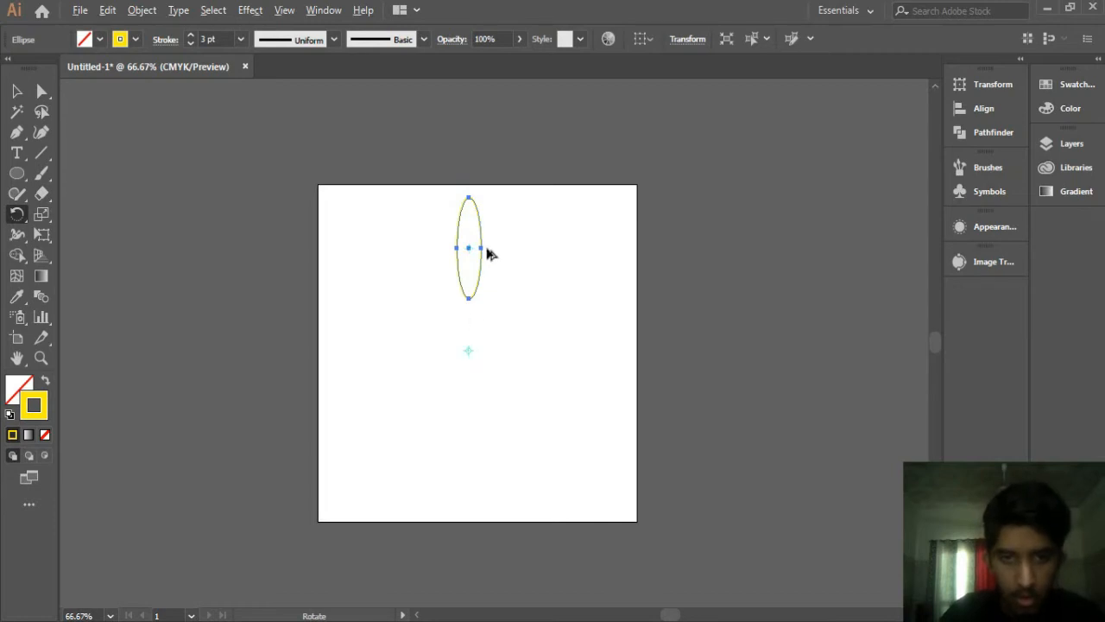
left_click_drag(481, 267, 505, 285)
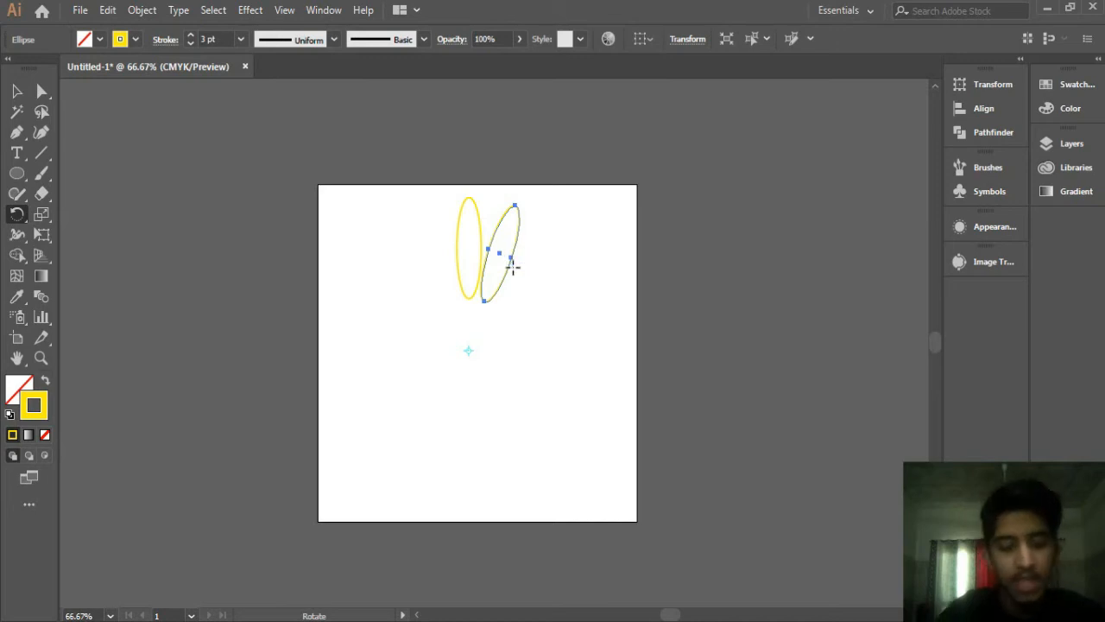
Step: Repeat the rotated copy around the centre to build a ring of ellipses, undoing the last overlapping copy
key("ctrl+d")
key("ctrl+d")
key("ctrl+d")
key("ctrl+d")
key("ctrl+d")
key("ctrl+d")
key("ctrl+d")
key("ctrl+d")
key("ctrl+d")
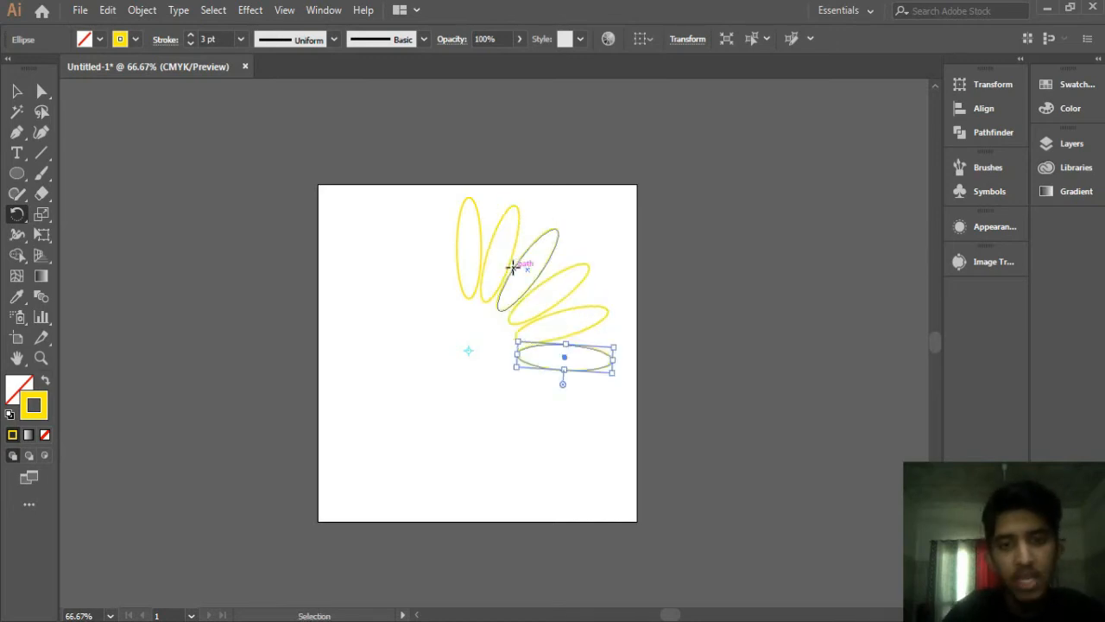
key("ctrl+d")
key("ctrl+d")
key("ctrl+d")
key("ctrl+d")
key("ctrl+d")
key("ctrl+d")
key("ctrl+d")
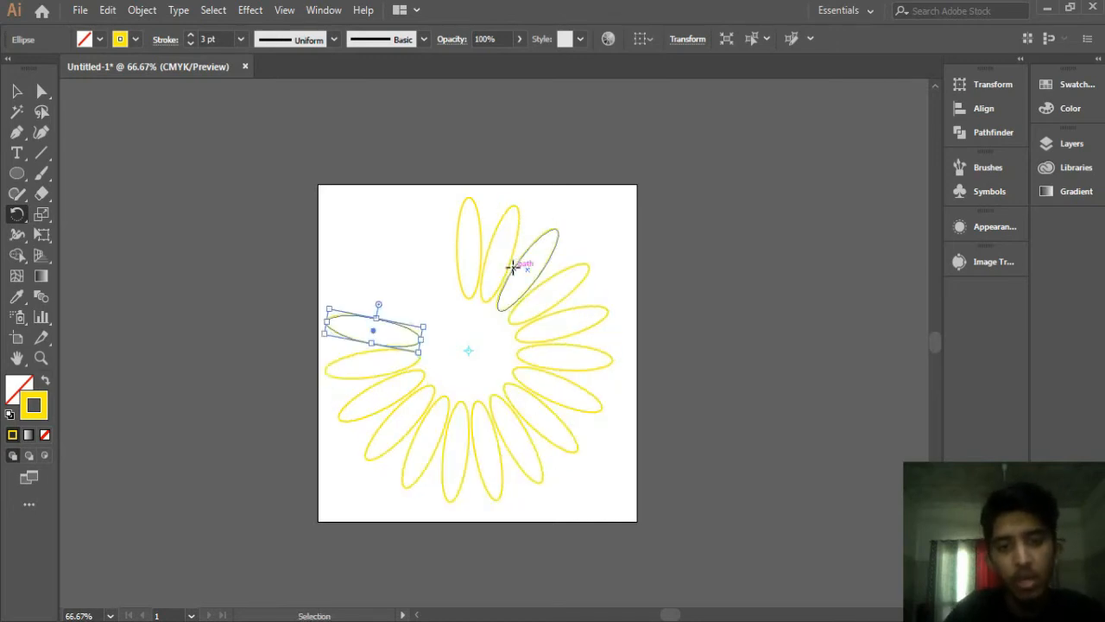
key("ctrl+d")
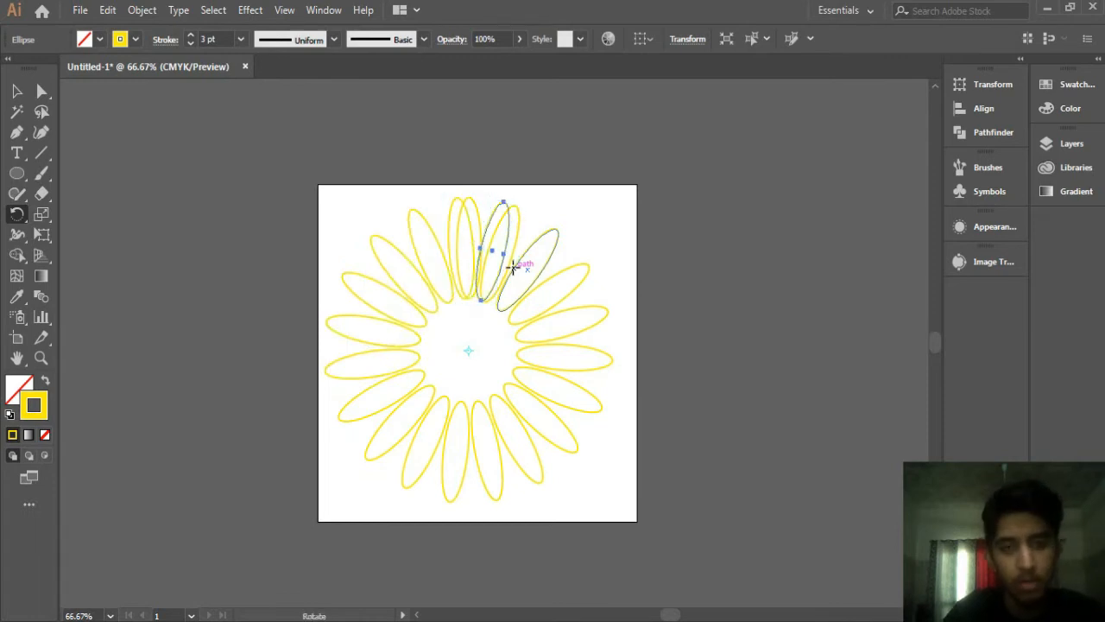
key("ctrl+z")
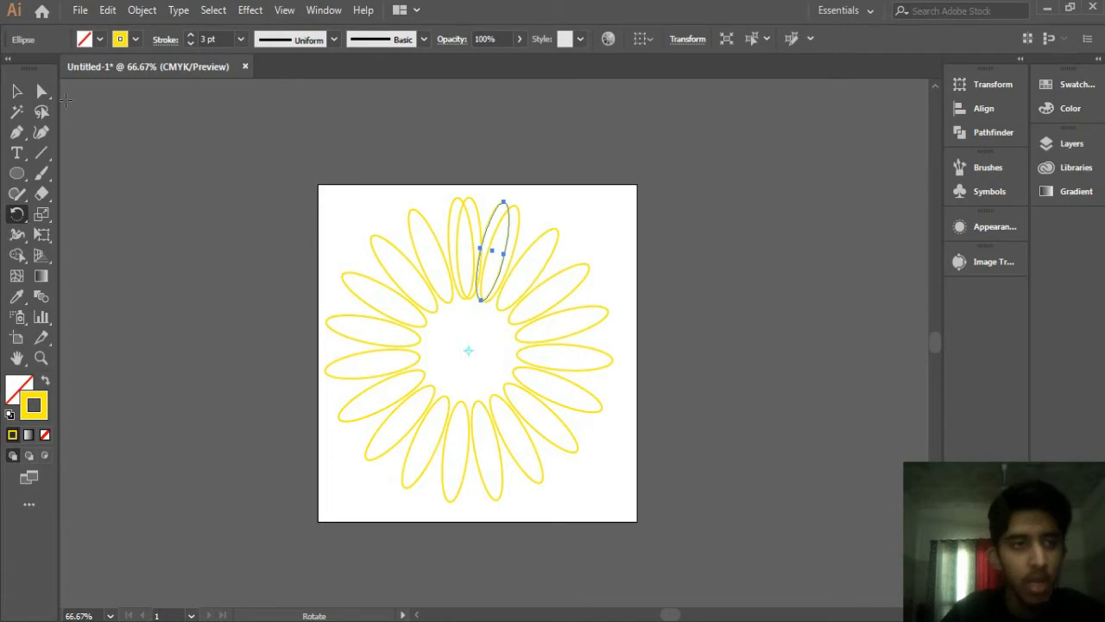
Step: Select all the ellipses and set their stroke colour to the red swatch
key("v")
left_click(321, 167)
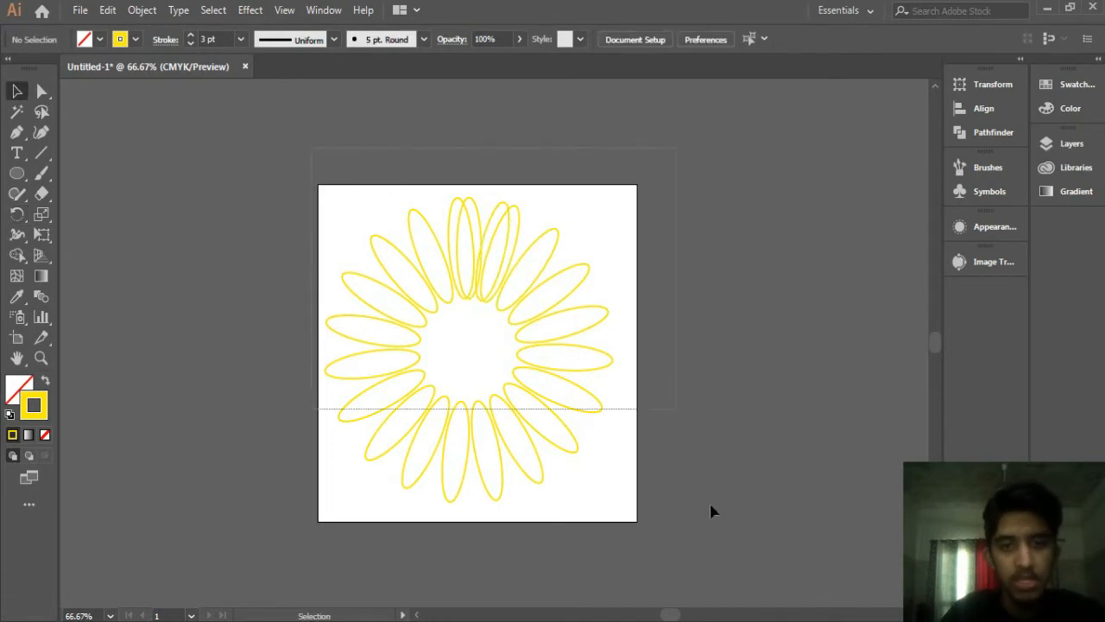
left_click_drag(720, 585, 289, 226)
left_click(136, 40)
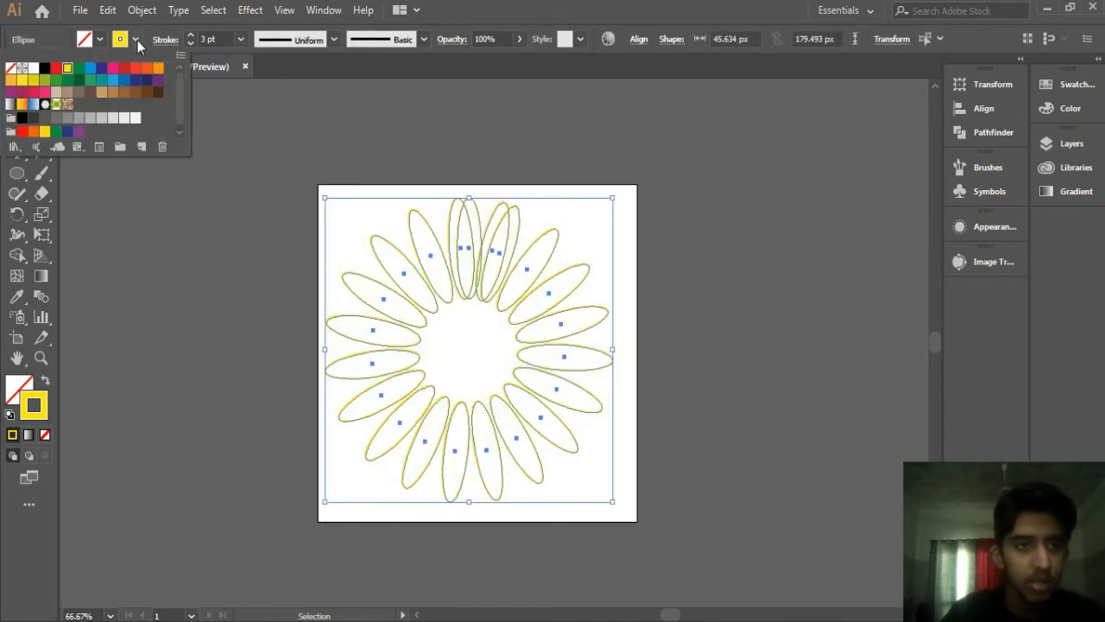
left_click(123, 69)
left_click(133, 69)
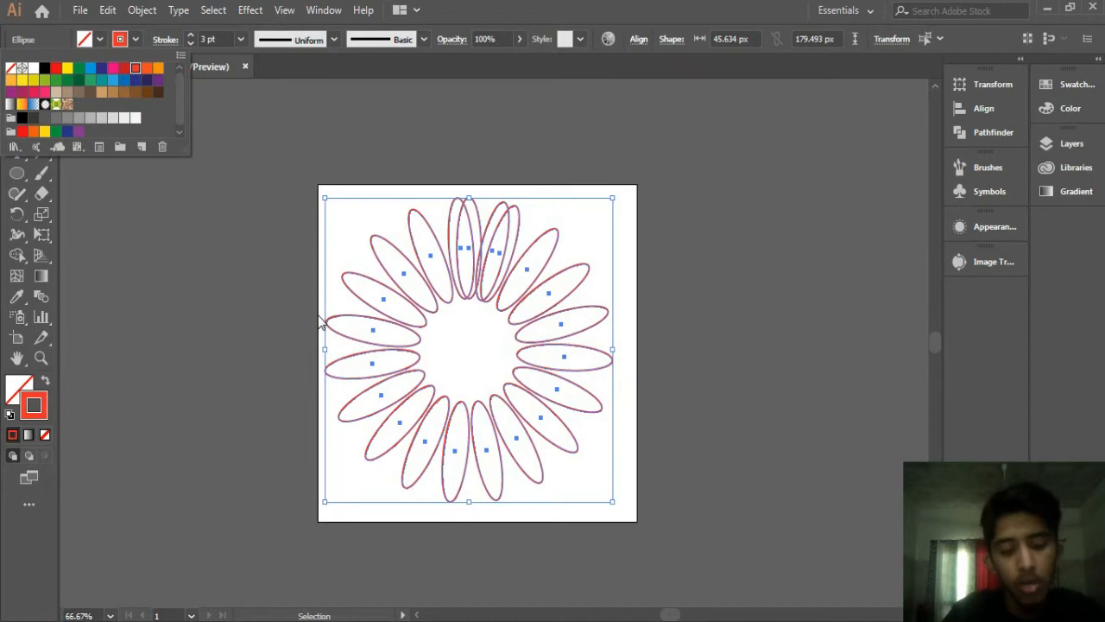
Step: Select all the ellipses and make a blend from them
left_click(321, 323)
left_click(217, 328)
left_click(481, 260)
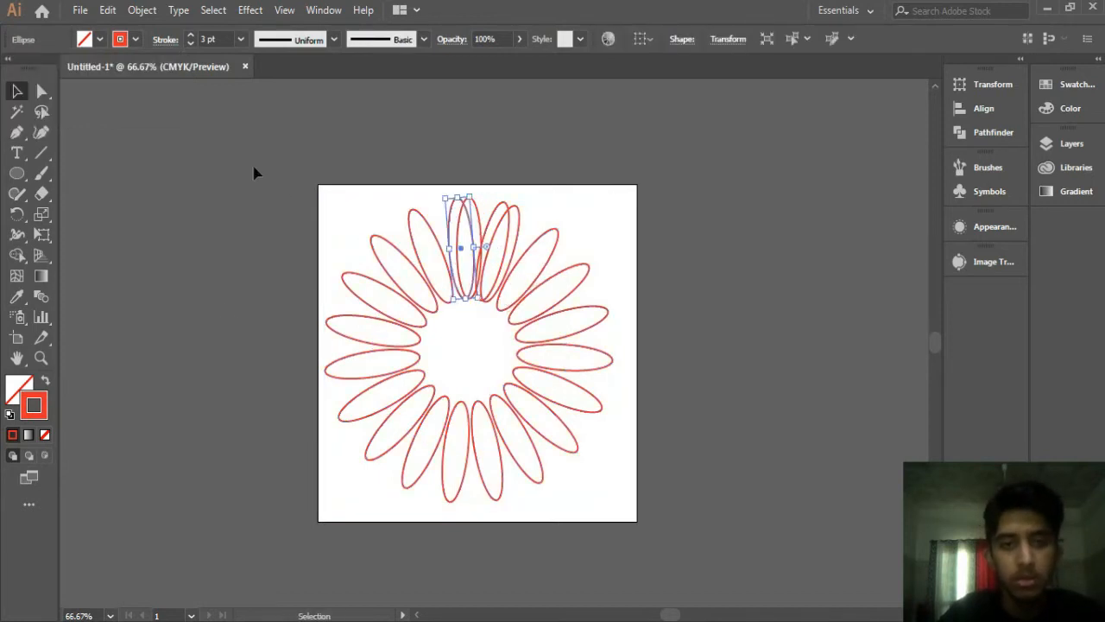
scroll(730, 592, "down", 1)
key("ctrl+a")
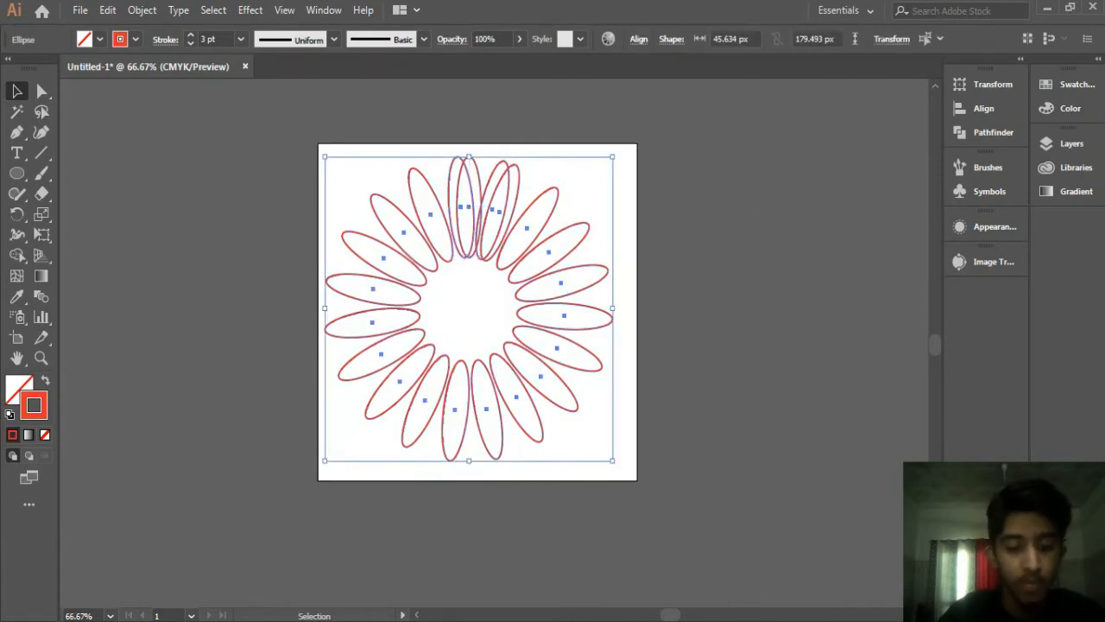
key("ctrl+alt+b")
Step: Scale the blend down slightly from its top-right corner
left_click(732, 401)
key("l")
left_click_drag(475, 292, 506, 247)
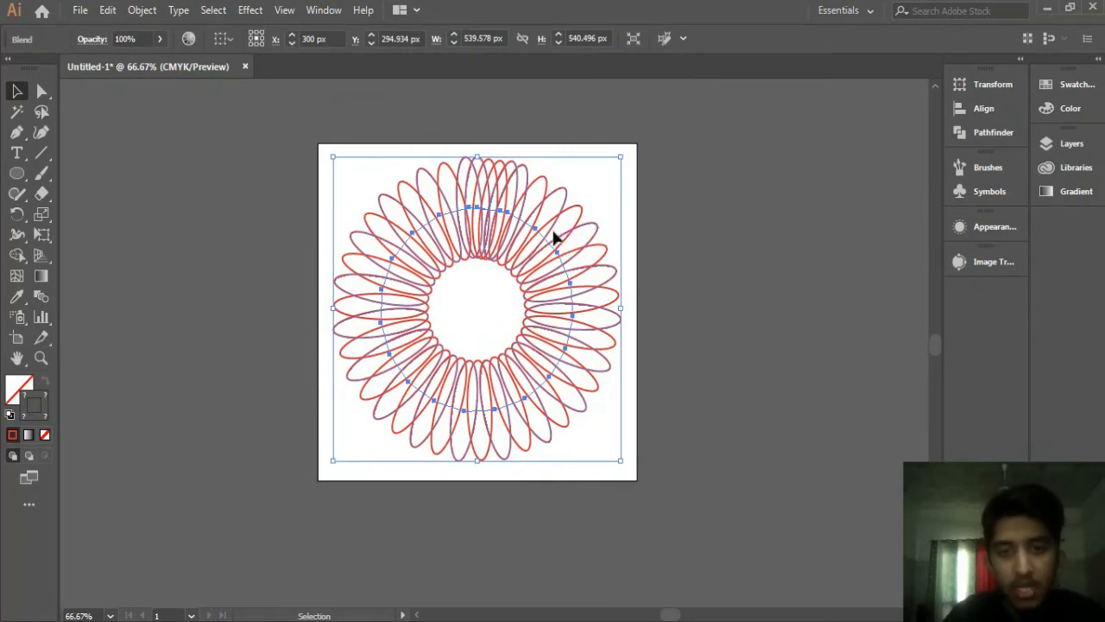
left_click(622, 154)
left_click(605, 218)
left_click_drag(627, 160, 619, 172)
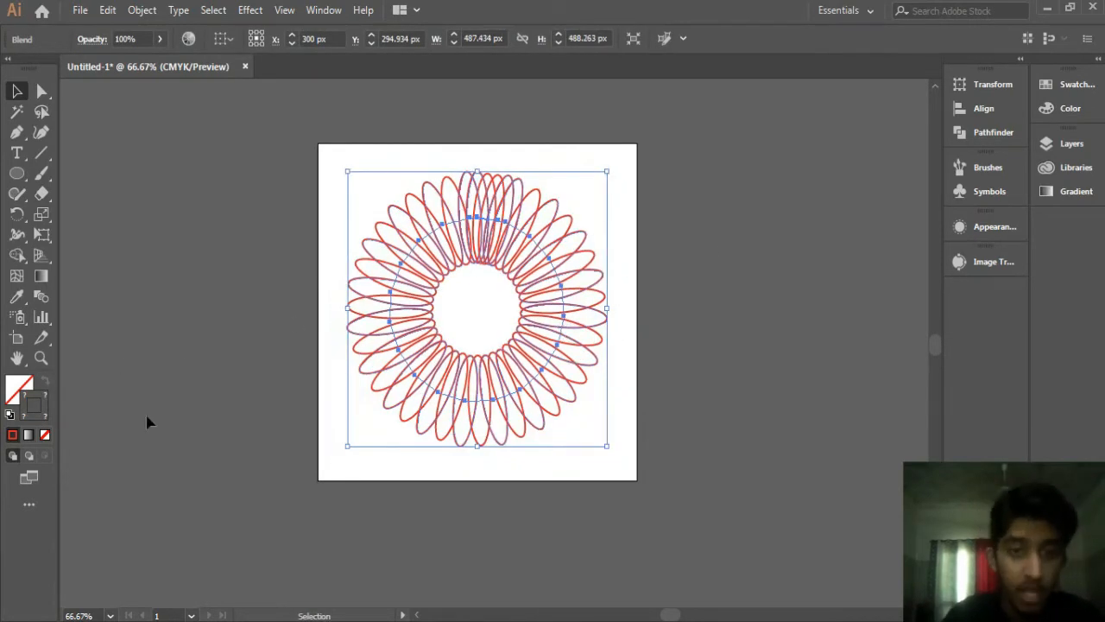
double_click(42, 297)
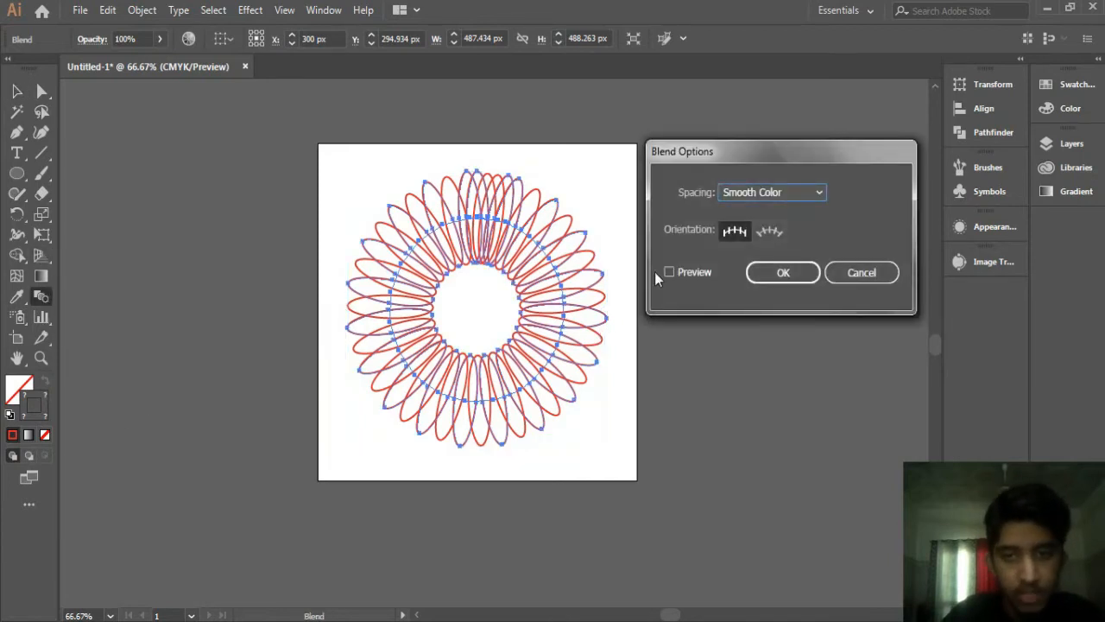
left_click(670, 271)
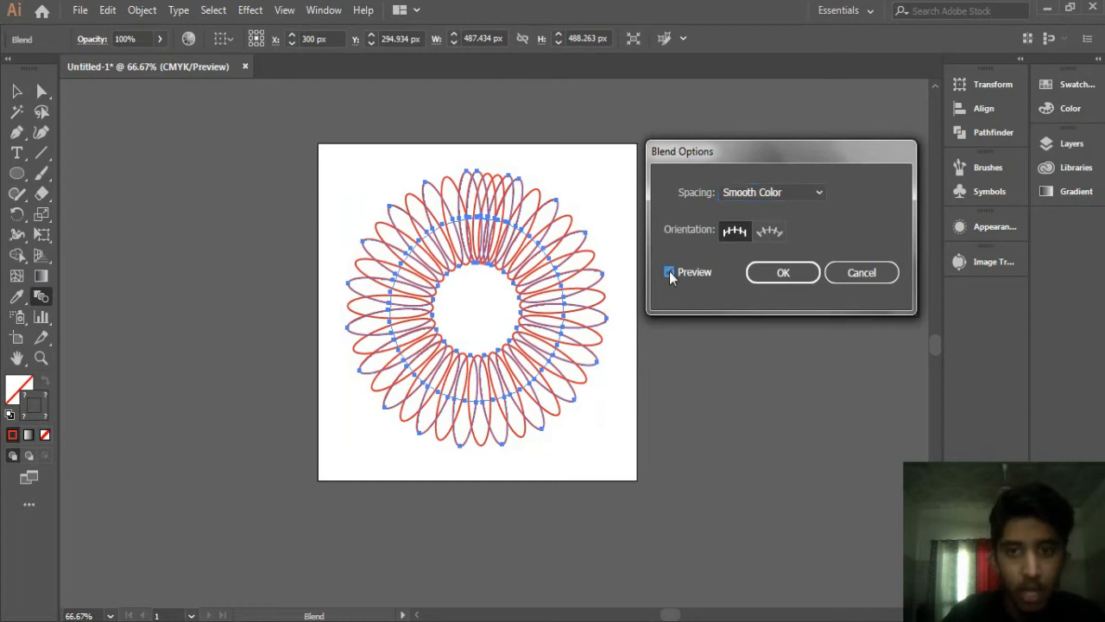
left_click(873, 275)
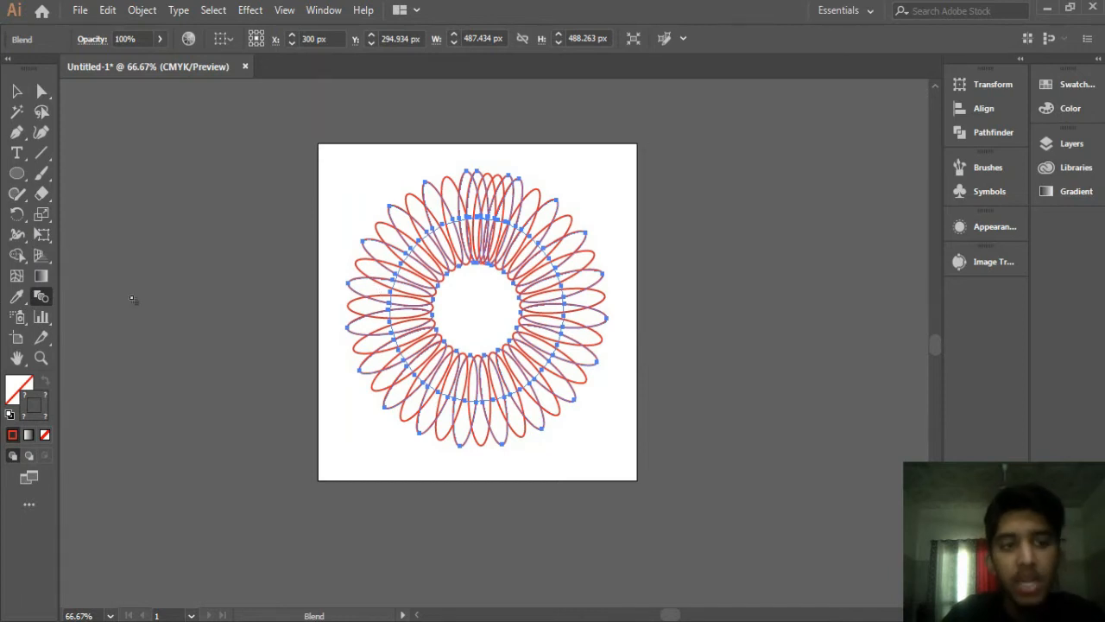
left_click(16, 91)
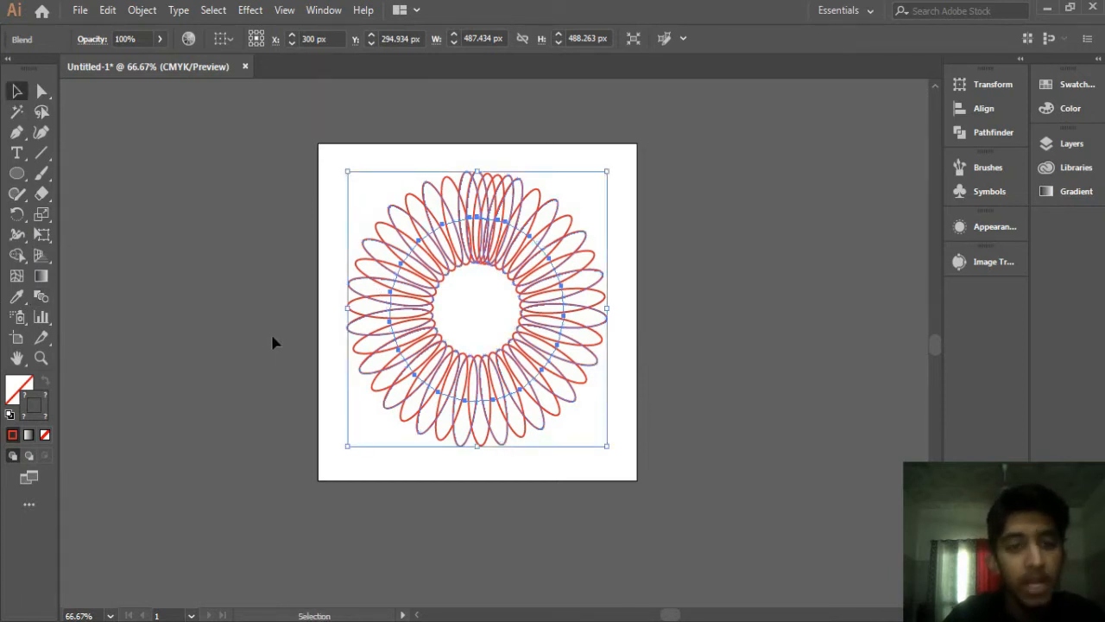
double_click(40, 295)
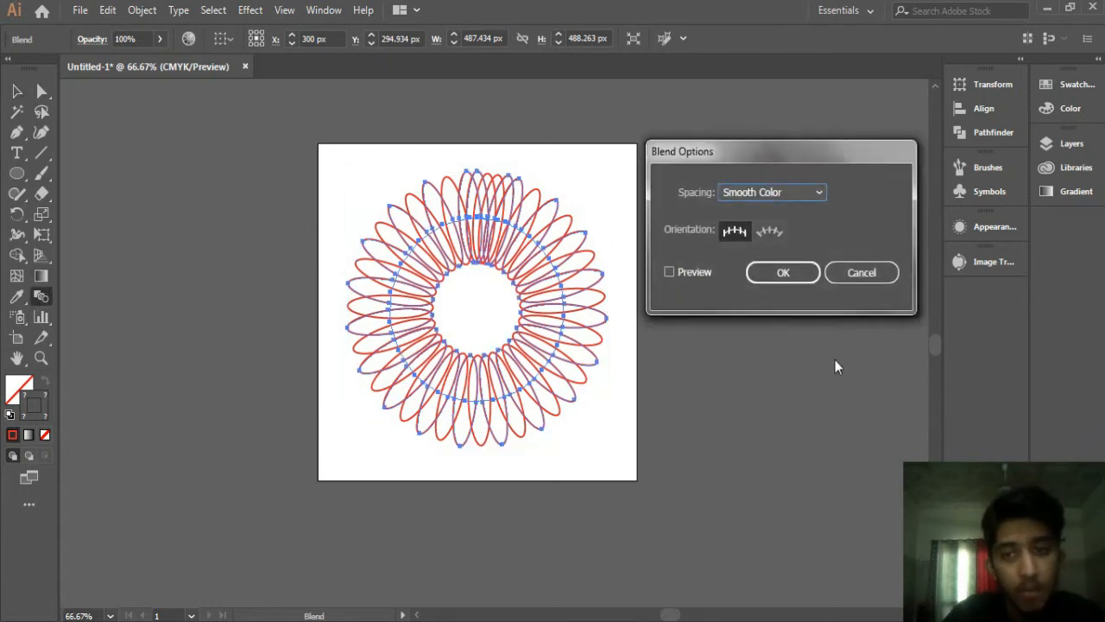
left_click(839, 274)
left_click(17, 90)
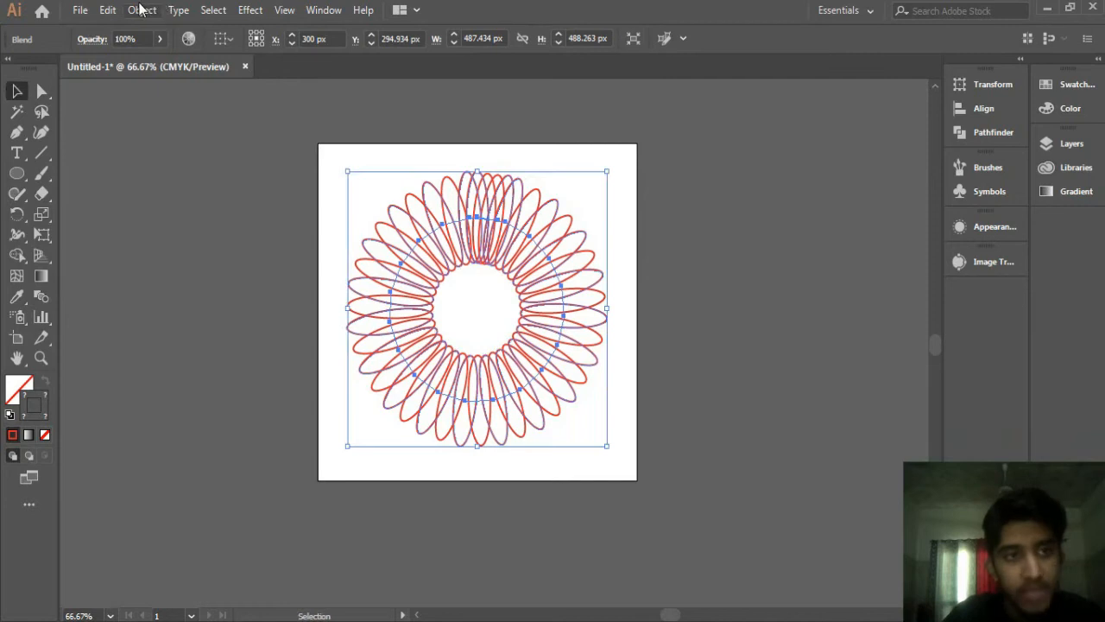
Step: Open Blend Options for the blend, turn on Preview and switch spacing to Specified Steps
left_click(141, 9)
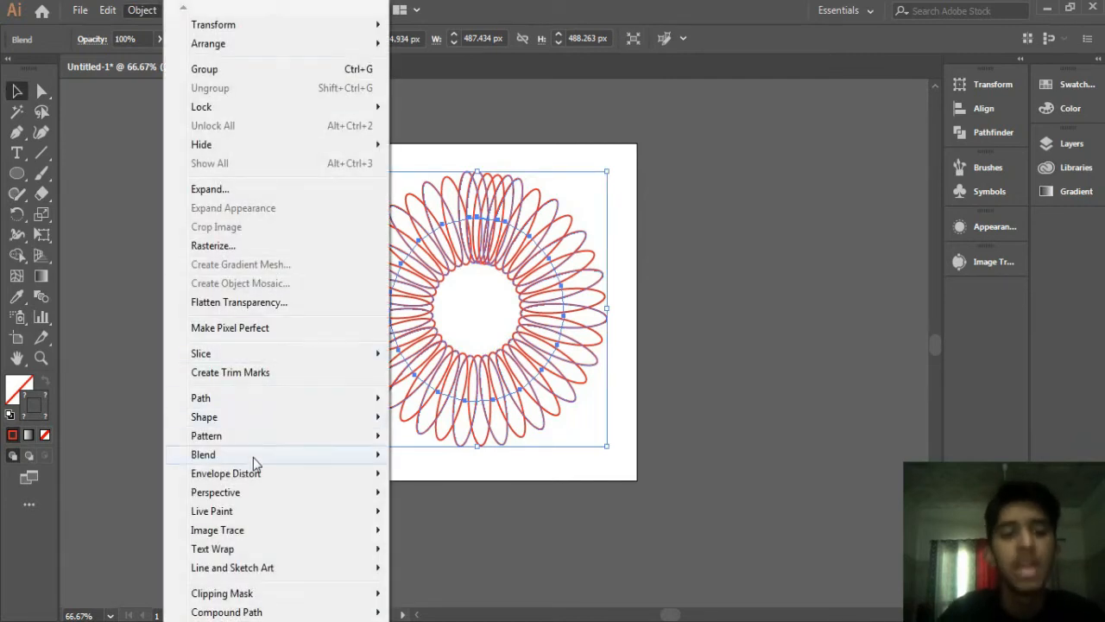
mouse_move(252, 458)
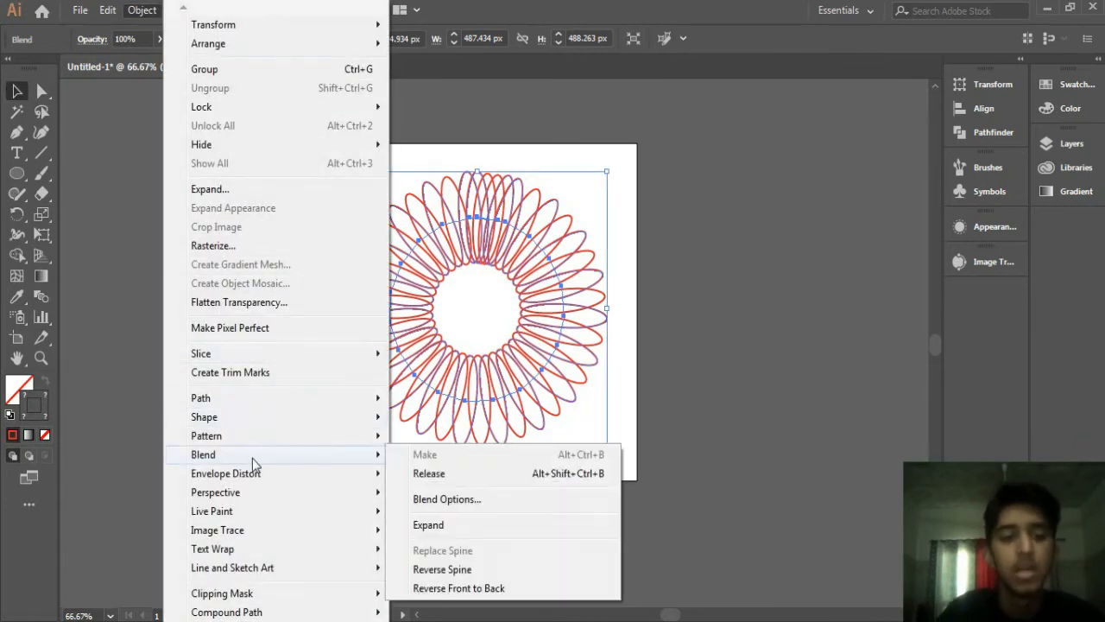
left_click(453, 503)
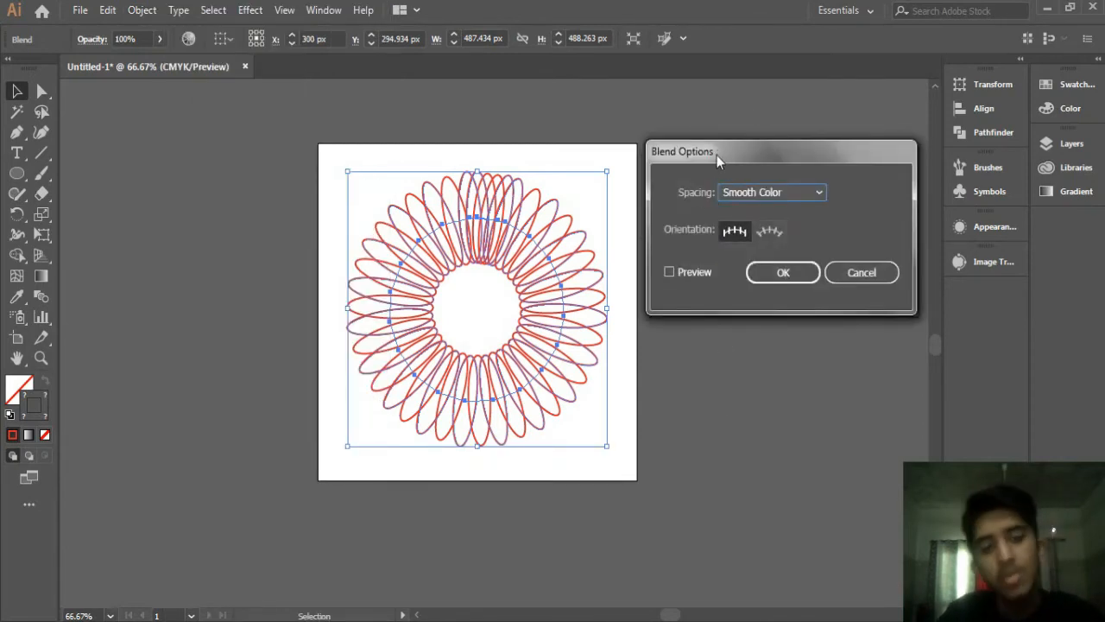
left_click(667, 272)
left_click(767, 192)
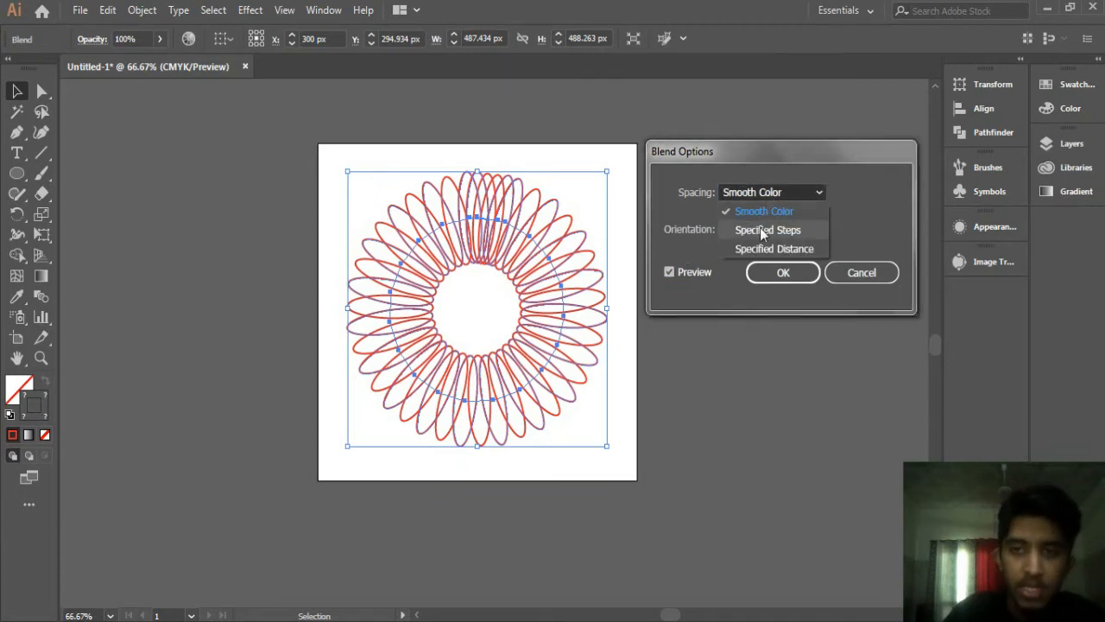
left_click(760, 228)
Step: Increase the number of specified steps and apply the blend options
key("Up")
key("Up")
key("Up")
key("Up")
key("Up")
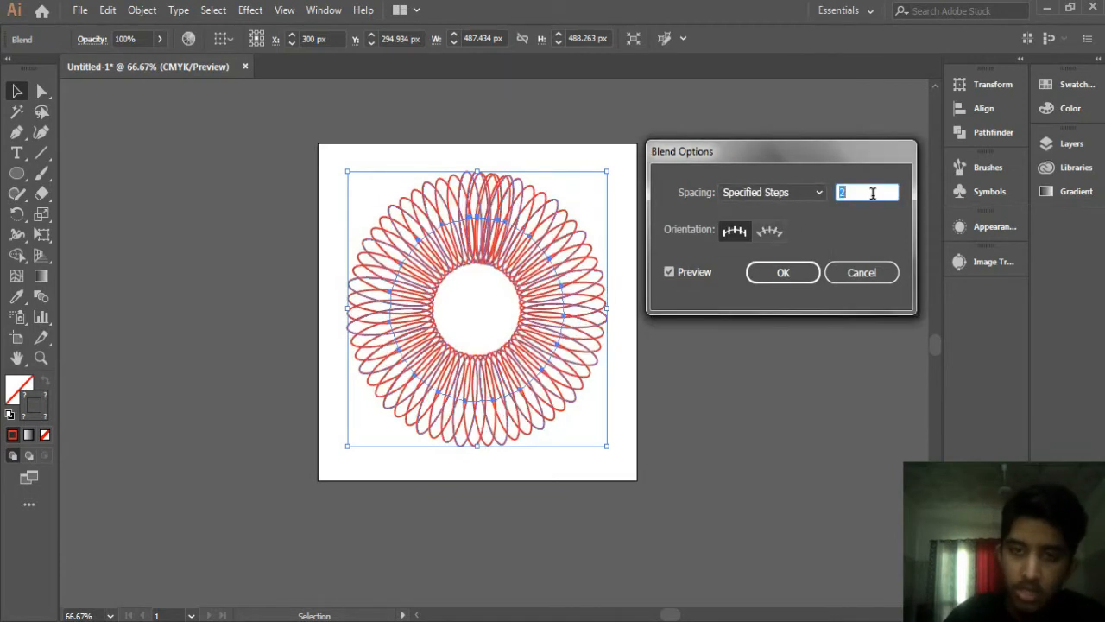
key("Up")
key("Down")
key("Down")
key("Down")
key("Down")
key("Up")
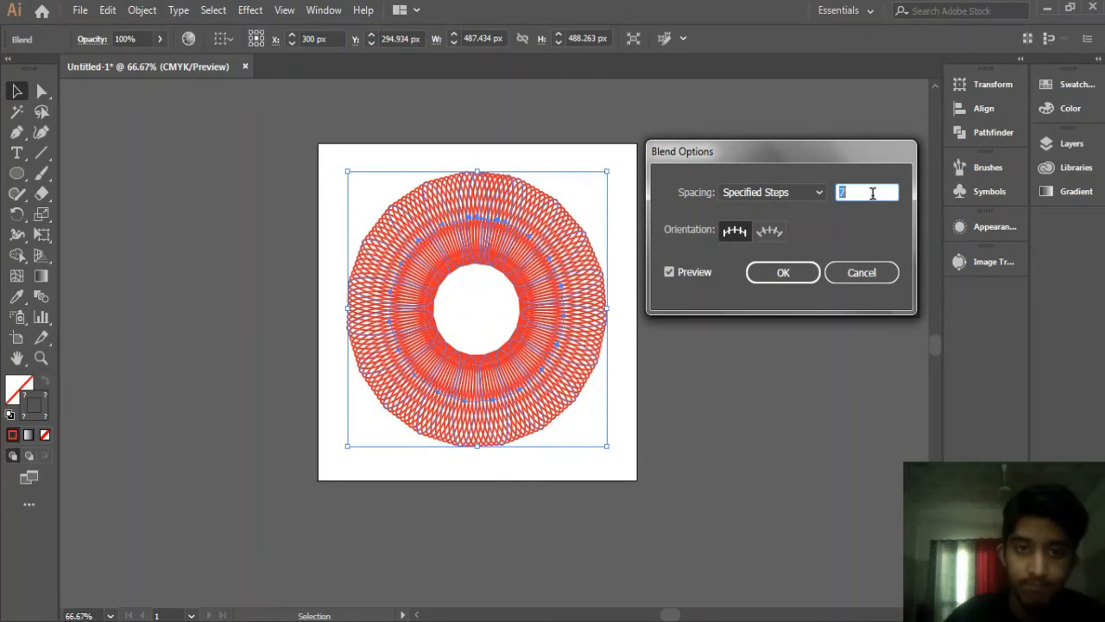
left_click(789, 274)
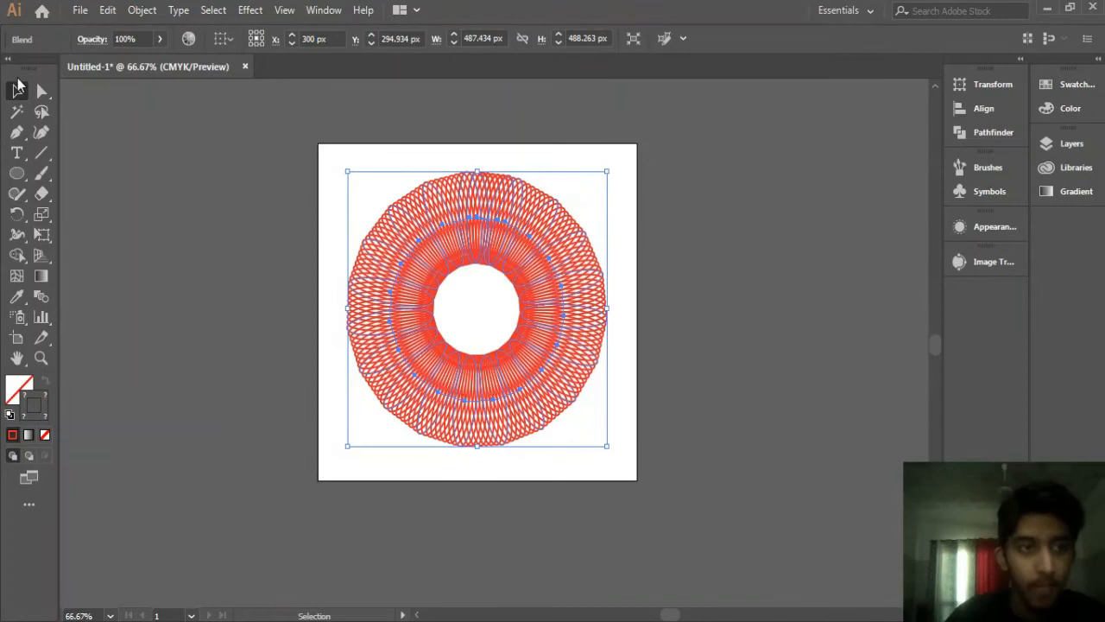
Step: Select the blend, shift it slightly on the artboard and resize it a little
left_click(215, 216)
left_click(580, 273)
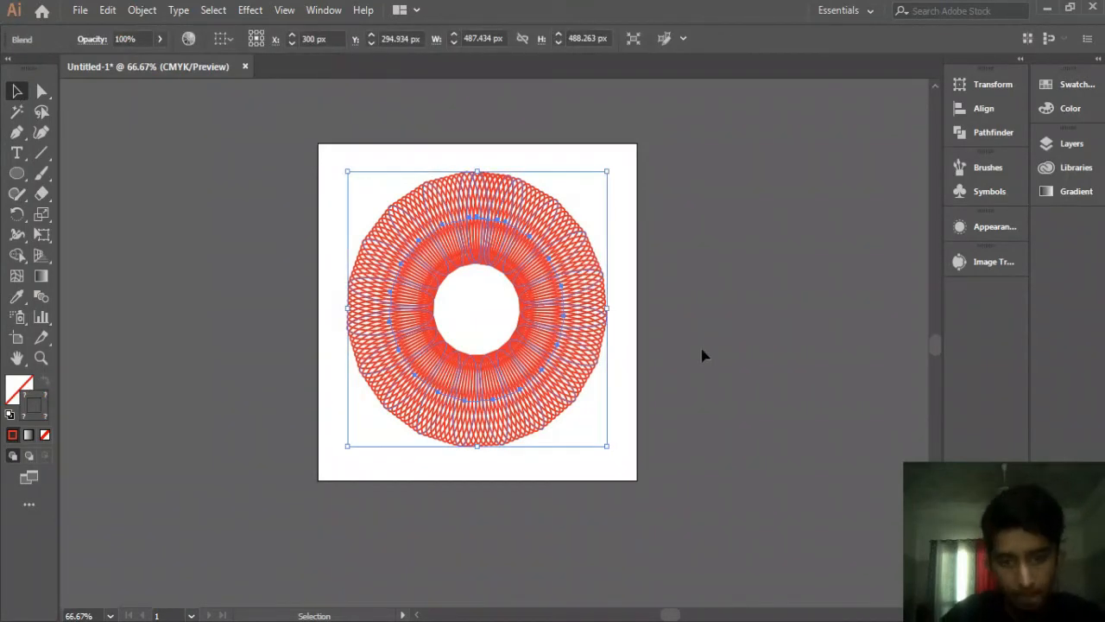
key("x")
left_click(704, 315)
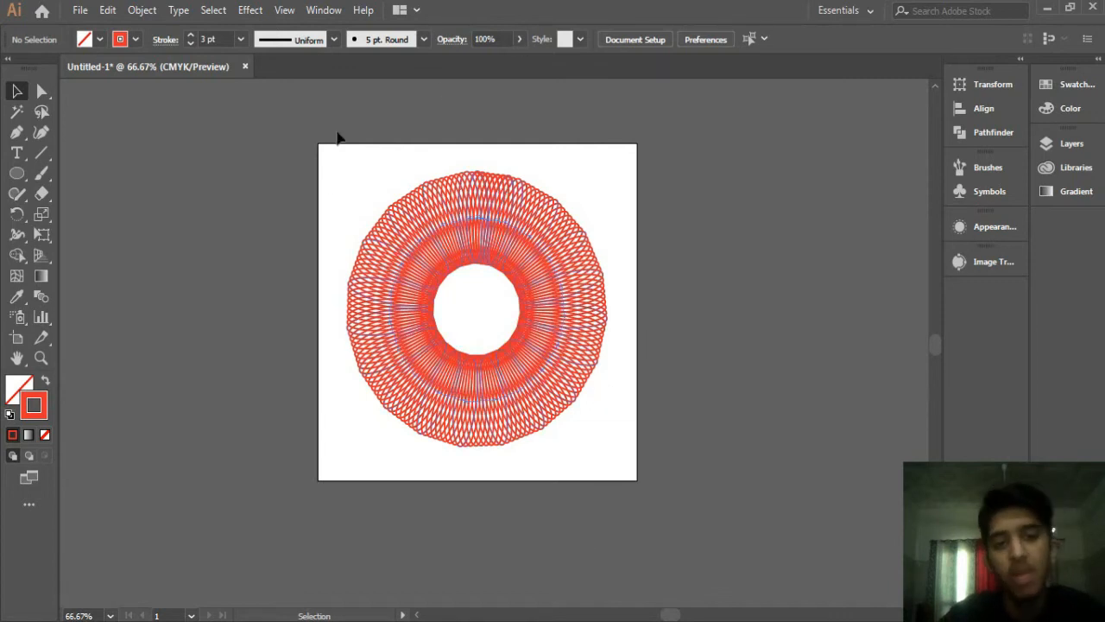
mouse_move(523, 254)
left_mouse_down()
mouse_move(275, 287)
mouse_move(533, 262)
left_mouse_up()
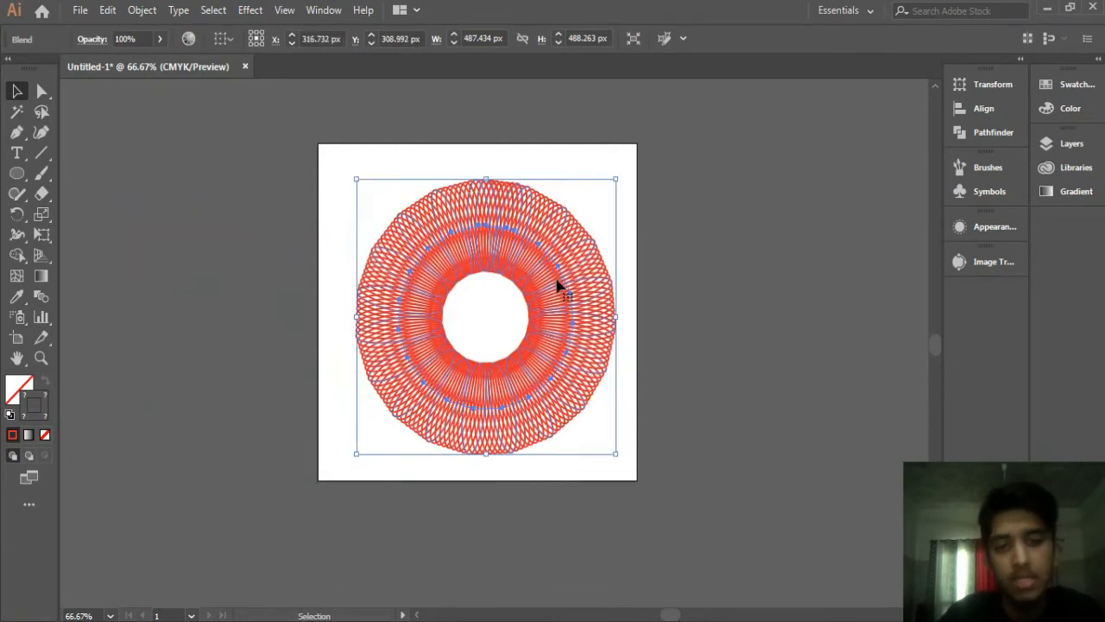
left_click_drag(566, 300, 560, 294)
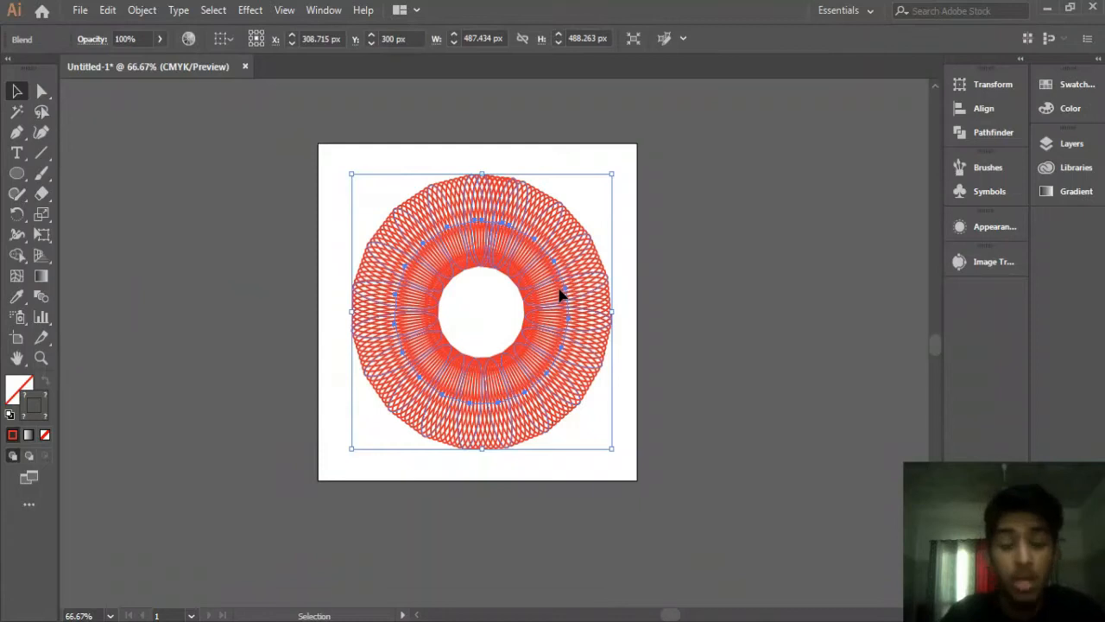
left_click(780, 202)
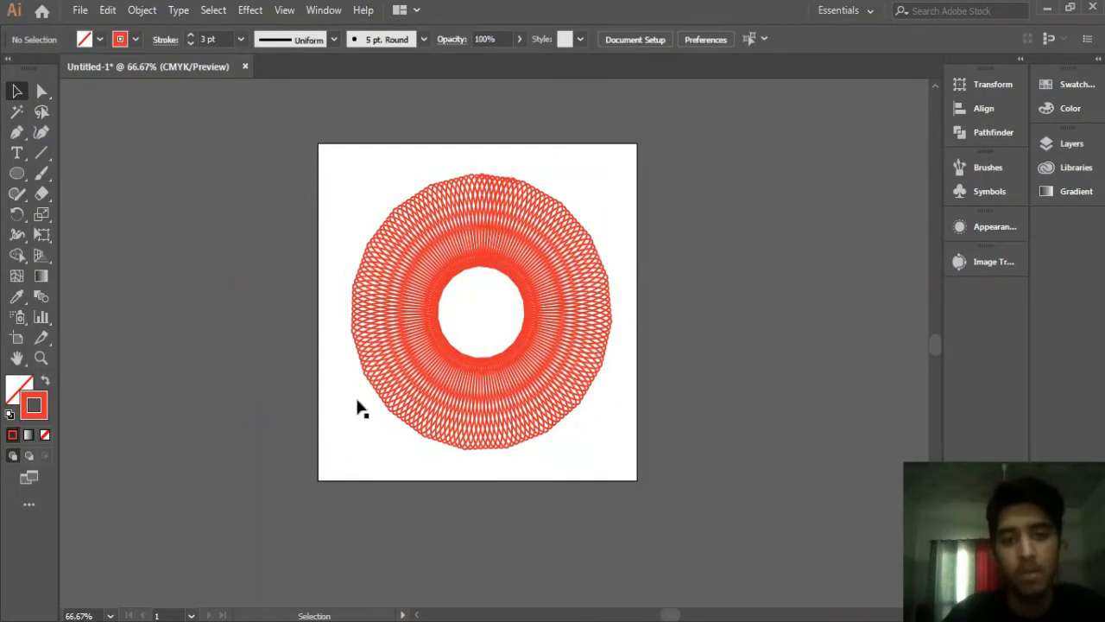
left_click(530, 282)
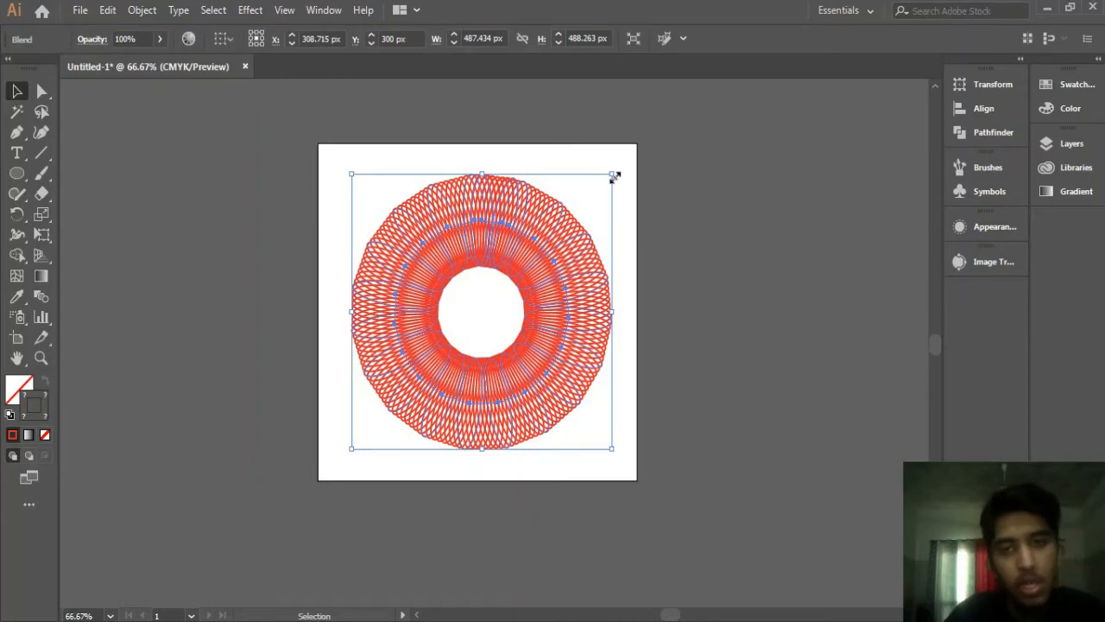
left_click_drag(612, 176, 607, 179)
Step: Select the whole blend and delete it
left_click(677, 238)
left_click(548, 264)
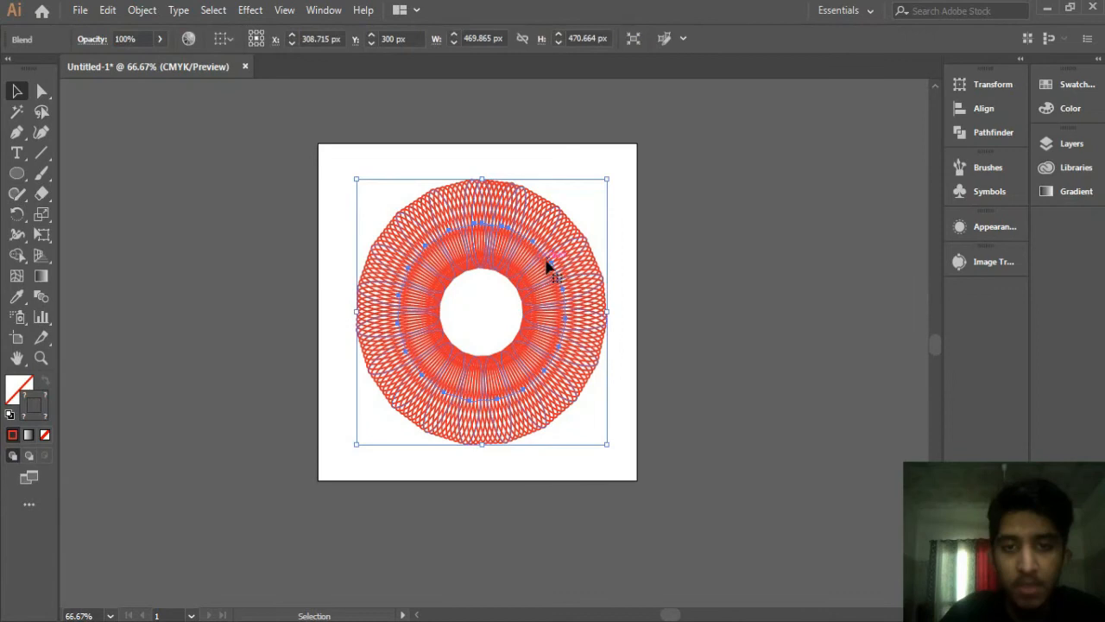
left_click_drag(547, 264, 537, 268)
key("Delete")
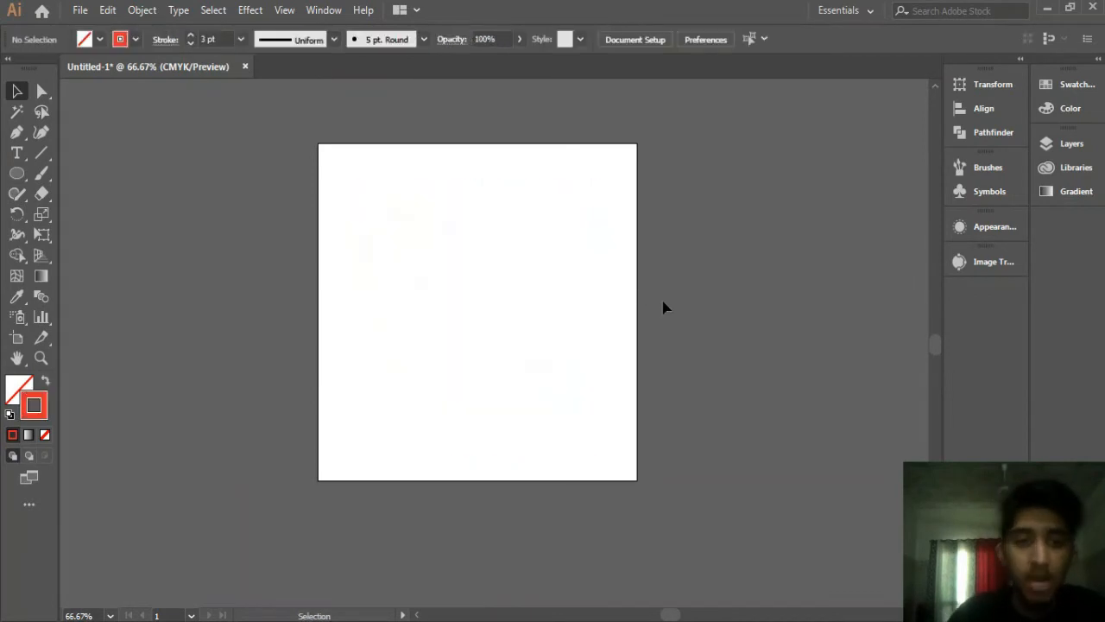
Step: Draw a small hexagon near the top of the artboard with the Polygon tool
left_click(26, 179)
left_click_drag(27, 181, 76, 226)
left_click_drag(465, 204, 490, 235)
left_click(18, 91)
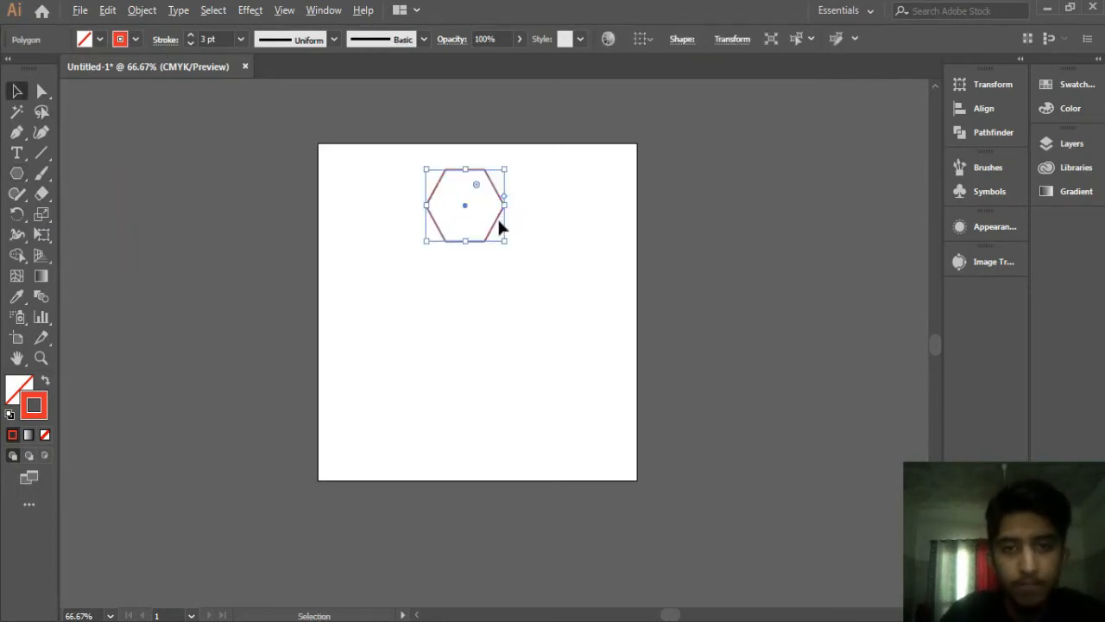
Step: Rotate copies of the hexagon around a centre point below it, repeating to form a ring of hexagons
left_click(17, 215)
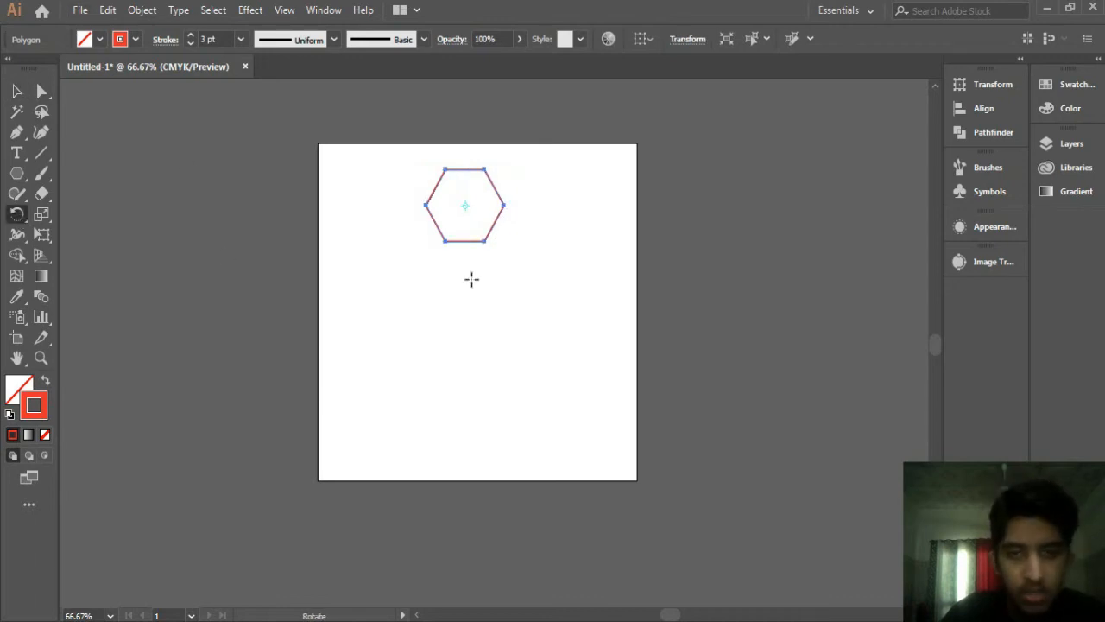
left_click_drag(495, 222, 589, 264)
key("ctrl+z")
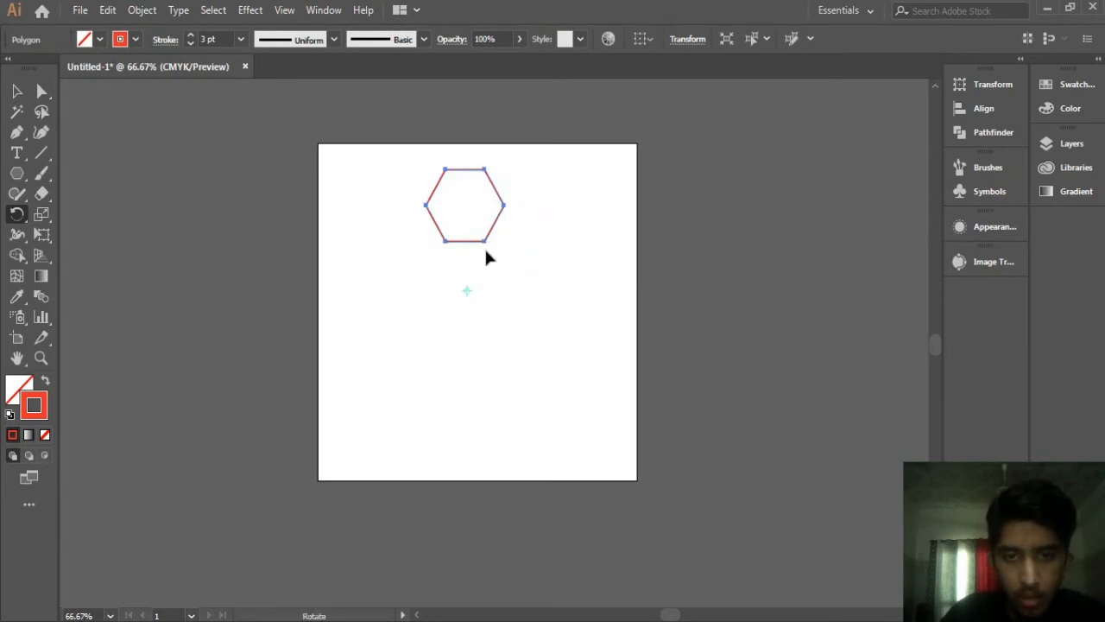
left_click_drag(493, 227, 575, 271)
key("ctrl+d")
key("ctrl+d")
key("ctrl+d")
key("ctrl+d")
key("ctrl+d")
key("ctrl+d")
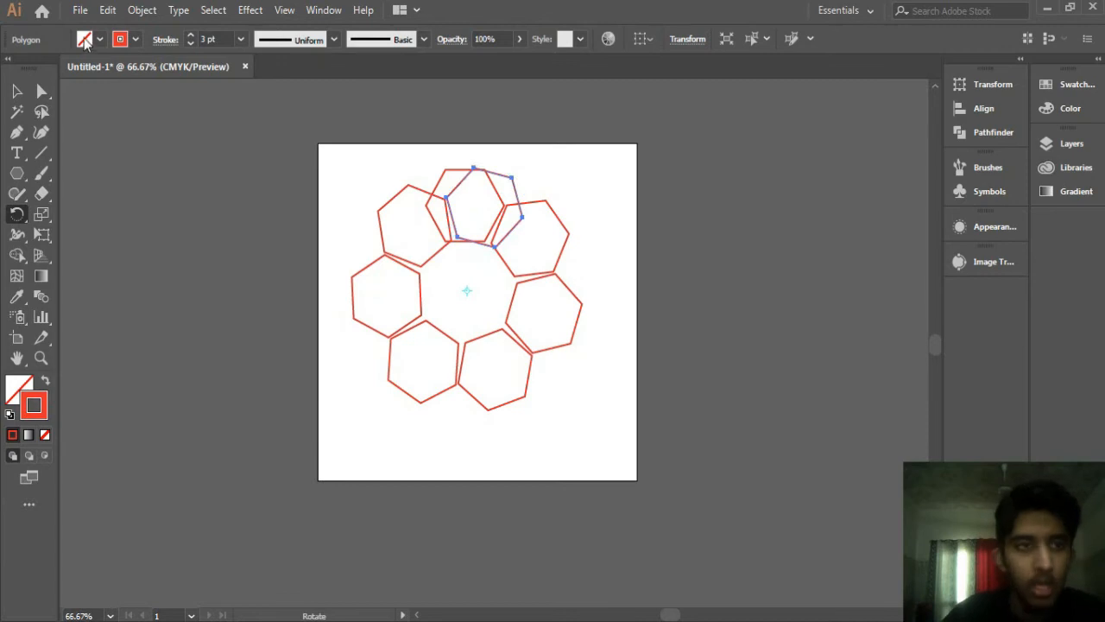
Step: Select all the hexagons in the ring and blend them together
key("v")
left_click(351, 152)
left_click_drag(477, 249, 639, 398)
left_click_drag(351, 193, 732, 540)
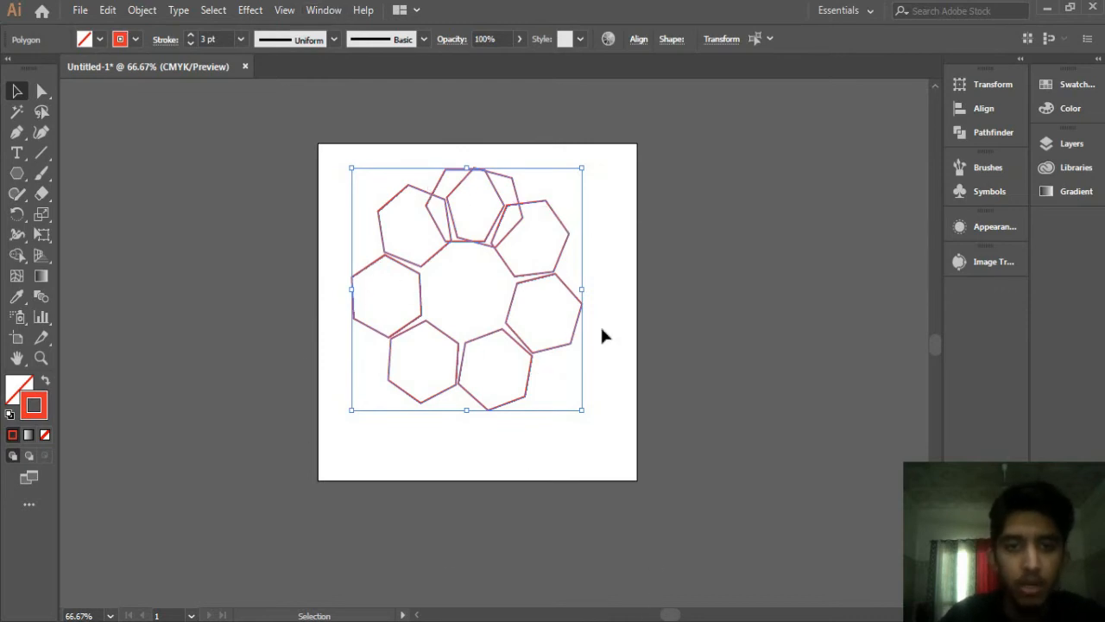
key("ctrl")
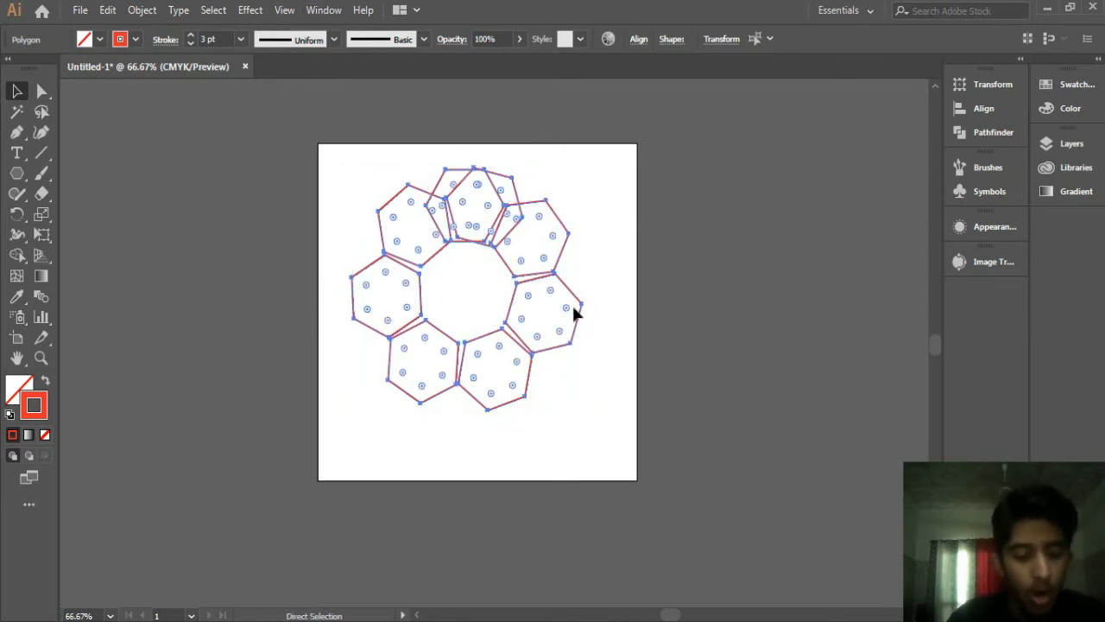
key("ctrl+alt")
key("ctrl+d")
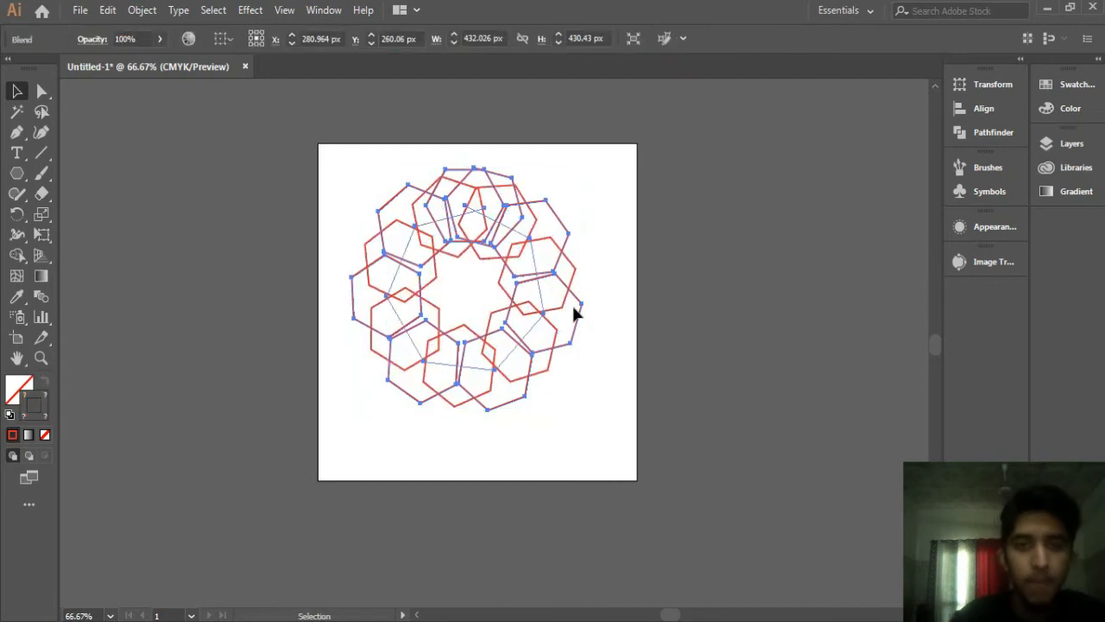
Step: Select the hexagon blend, open Blend Options with Preview on and choose Specified Steps spacing
left_click(250, 281)
left_click_drag(321, 116, 758, 550)
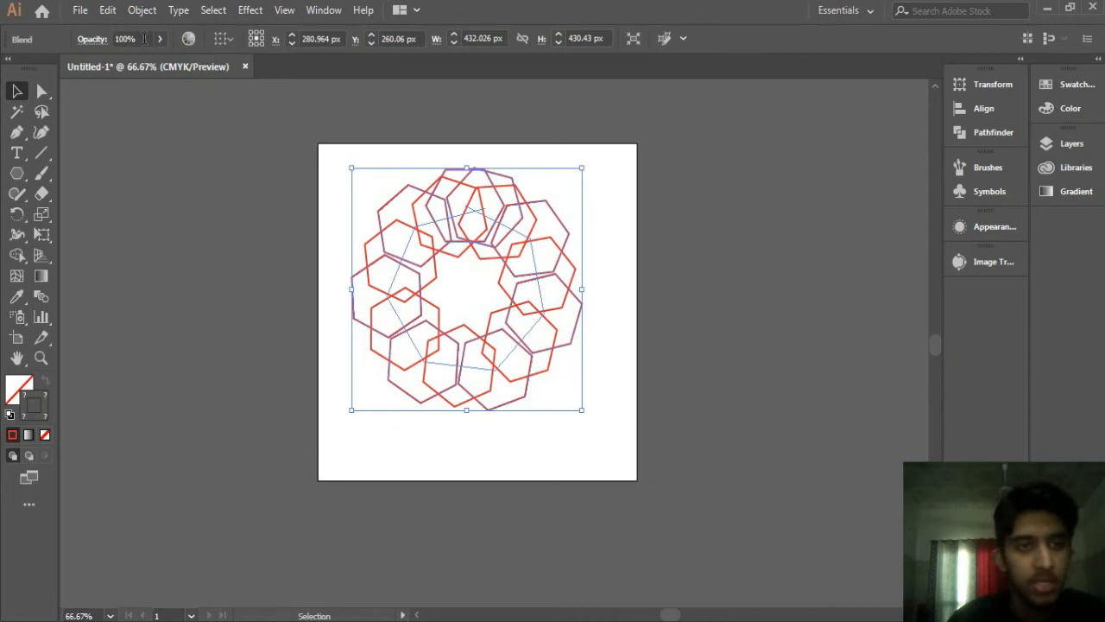
double_click(38, 296)
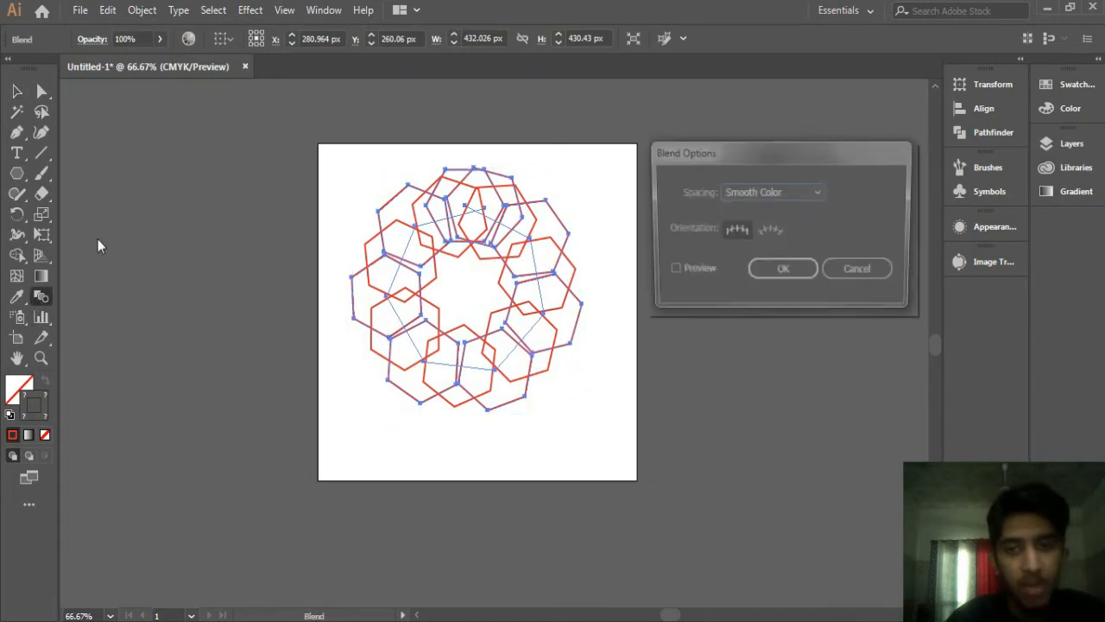
left_click(669, 273)
left_click(769, 198)
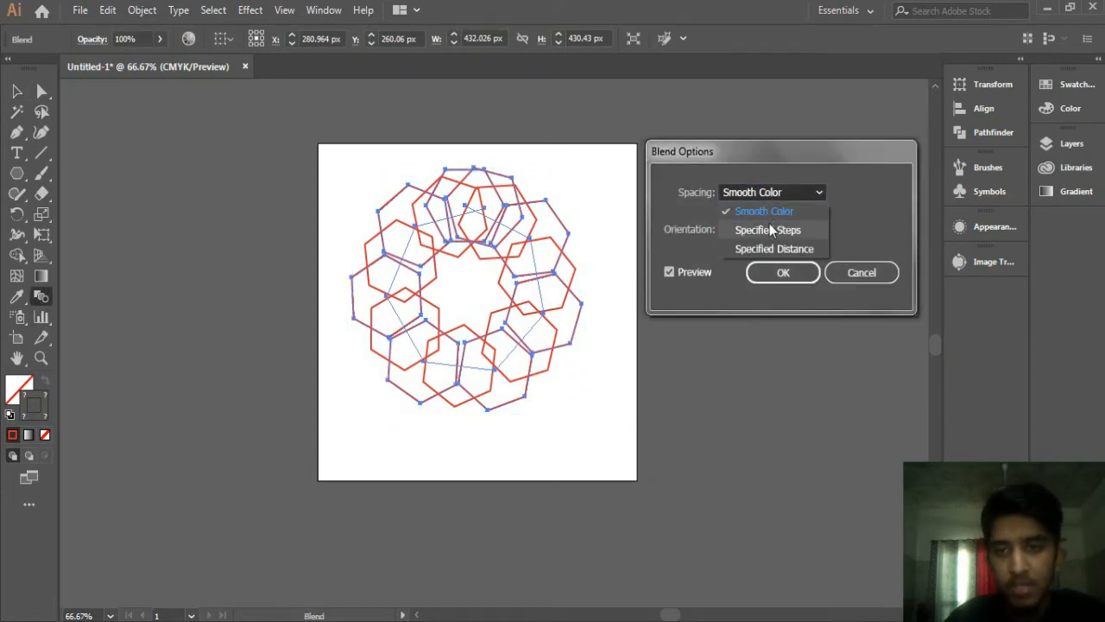
left_click(770, 224)
Step: Raise the specified steps to 10 and apply the blend options
key("Up")
key("Up")
key("Up")
key("Up")
key("Up")
key("Up")
key("Up")
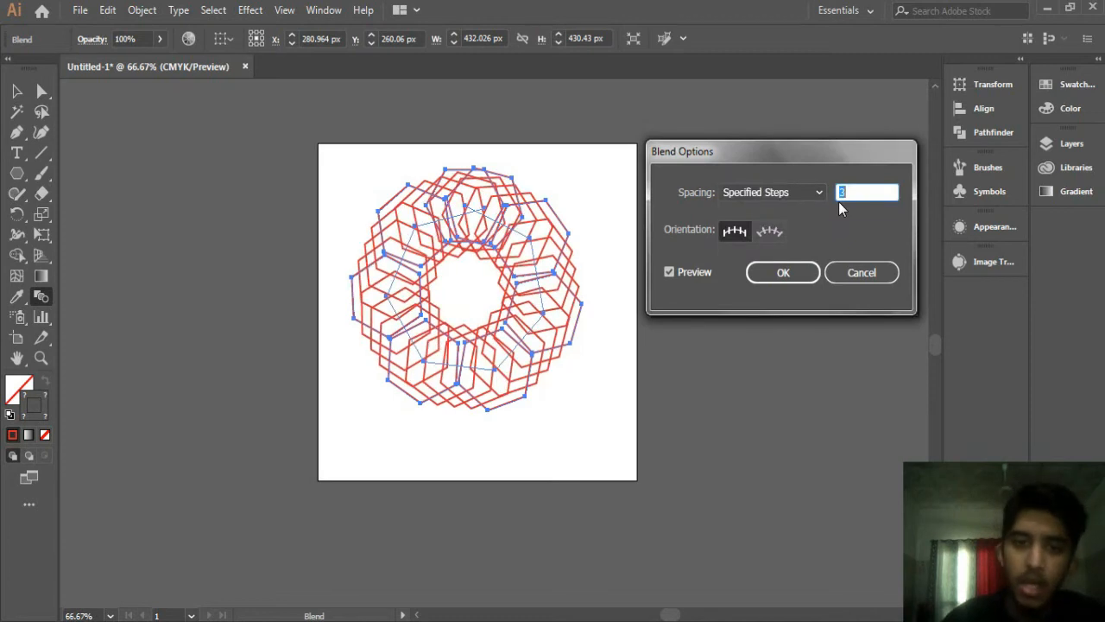
key("Up")
key("Up")
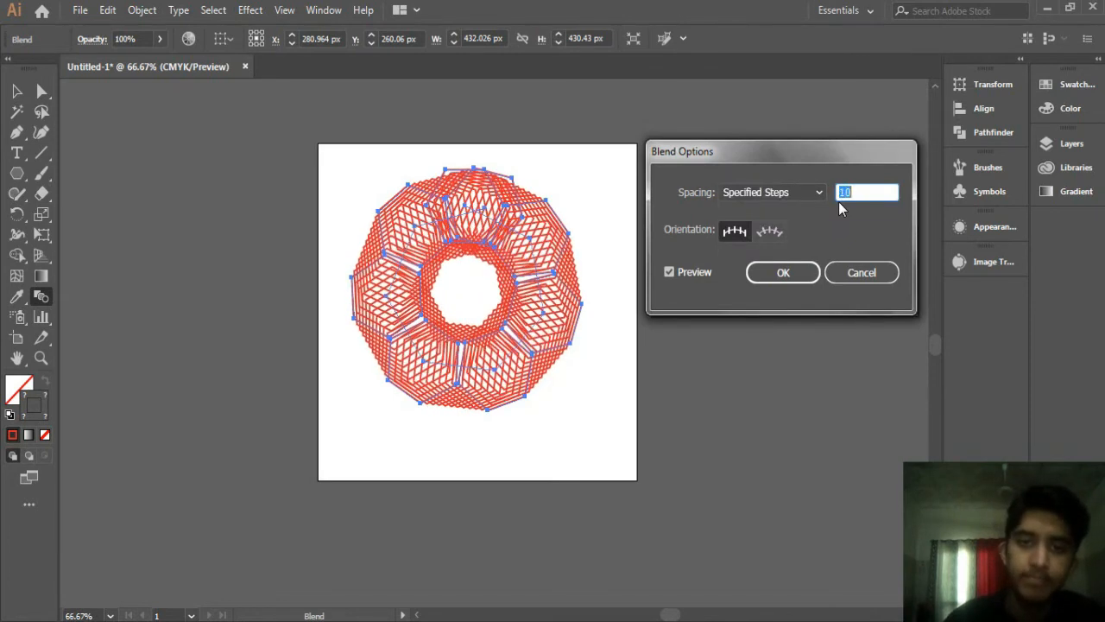
left_click(783, 273)
Step: Nudge the hexagon blend slightly downward on the artboard and reselect it
key("v")
left_click(205, 231)
left_click_drag(441, 210, 441, 216)
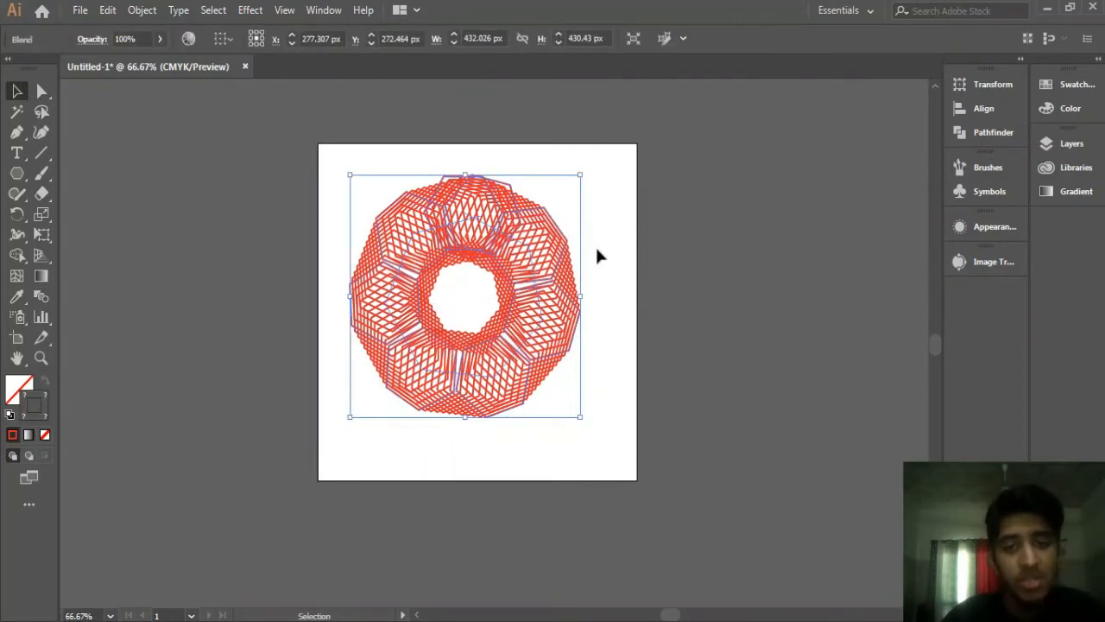
left_click(597, 250)
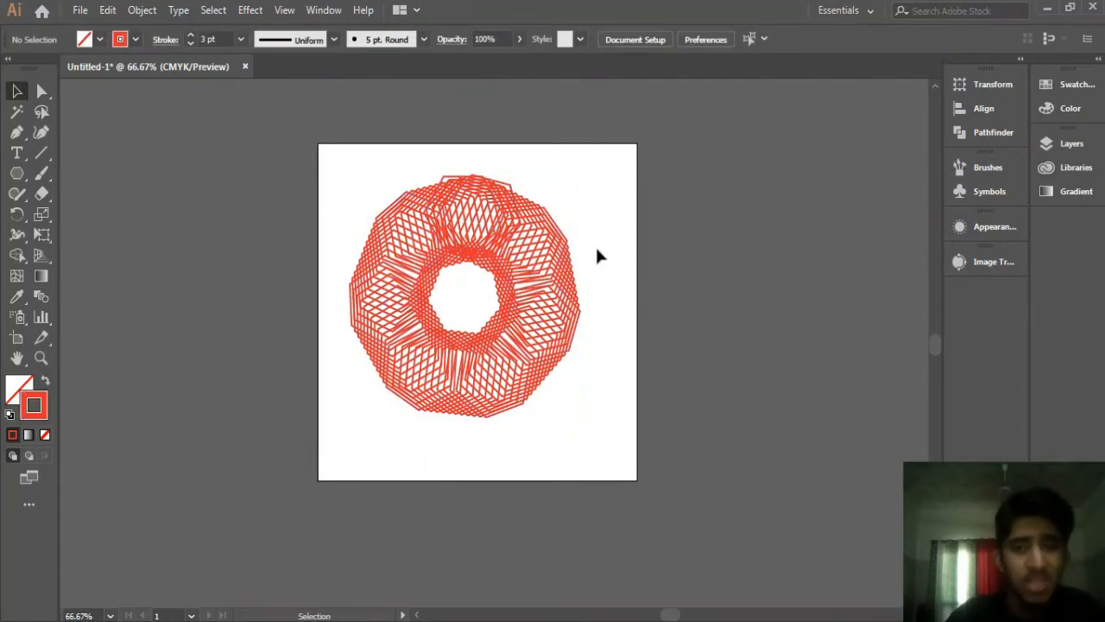
left_click(519, 227)
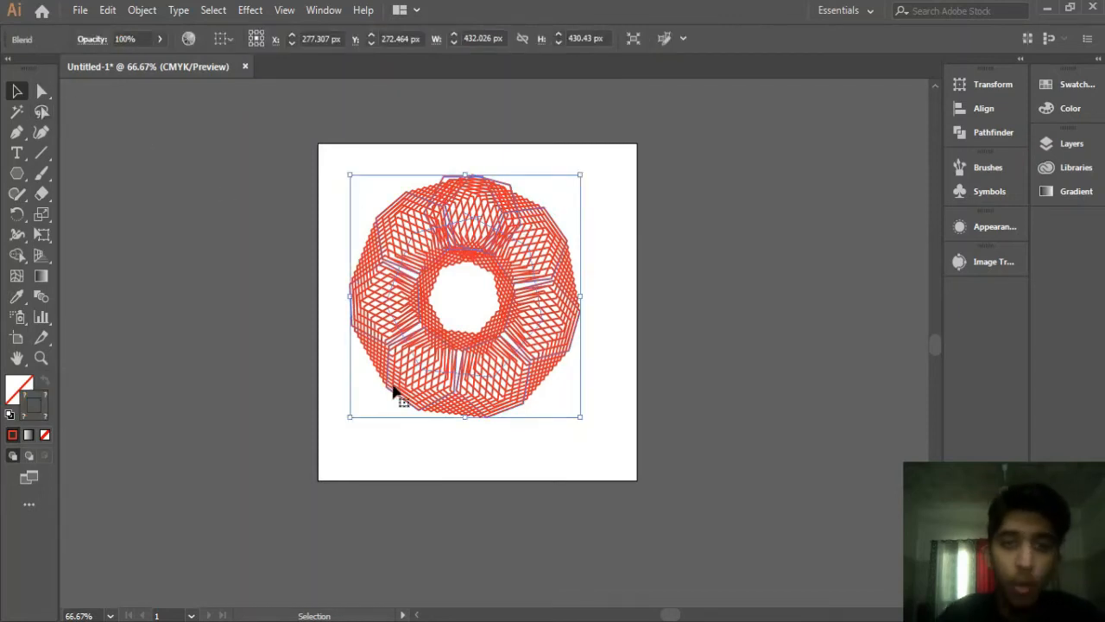
Step: Select the top hexagon's anchors with Direct Selection and give its stroke a pink swatch
left_click(41, 90)
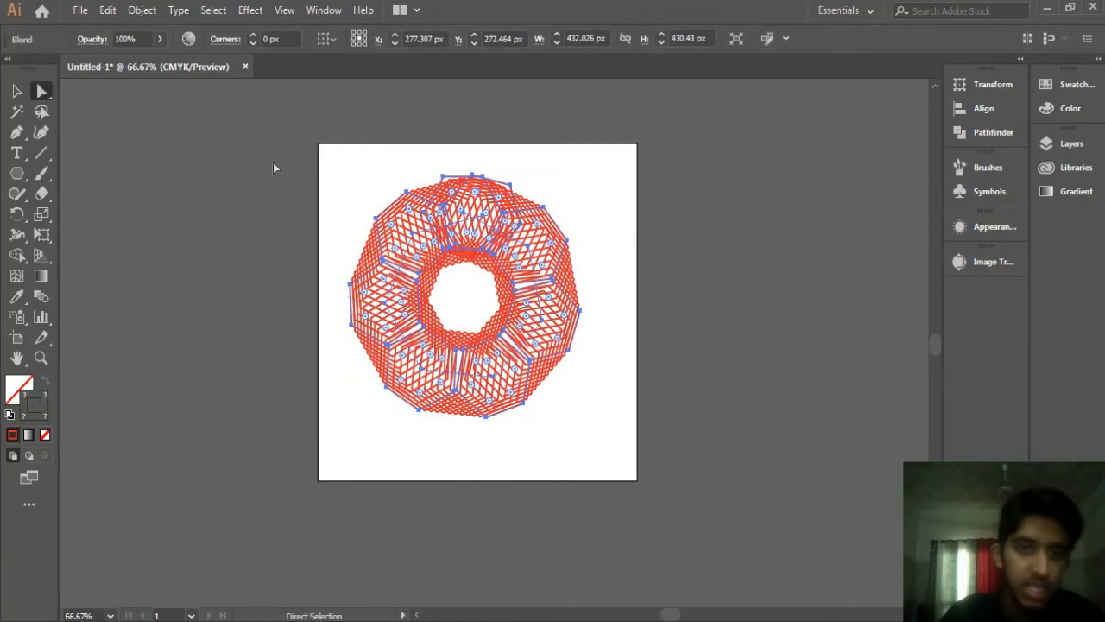
left_click_drag(440, 150, 525, 216)
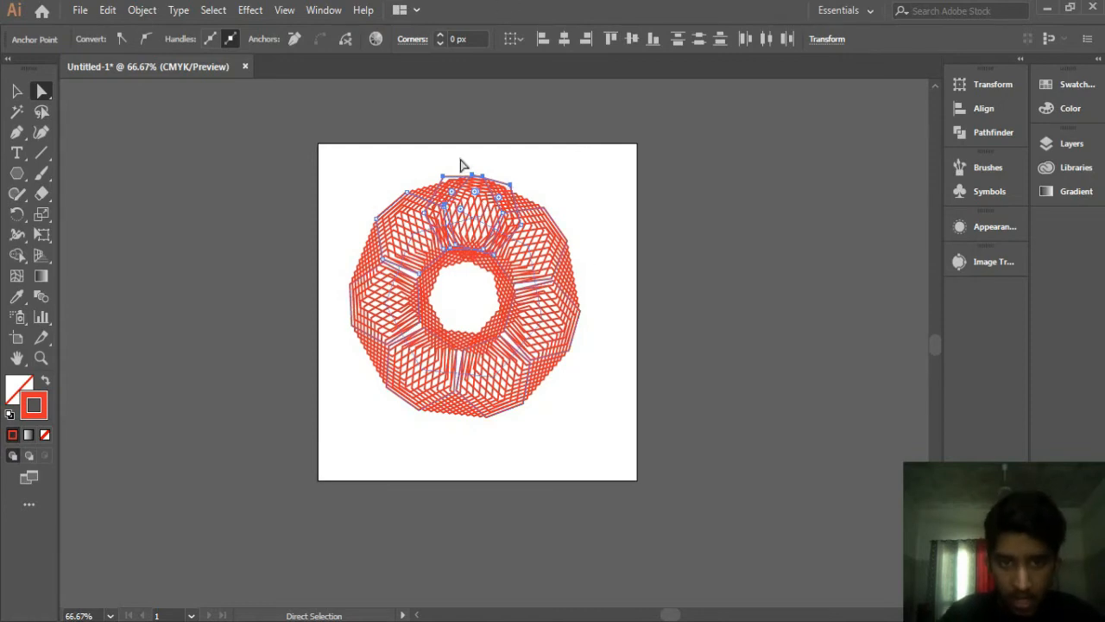
left_click_drag(408, 150, 525, 184)
left_click_drag(422, 145, 544, 195)
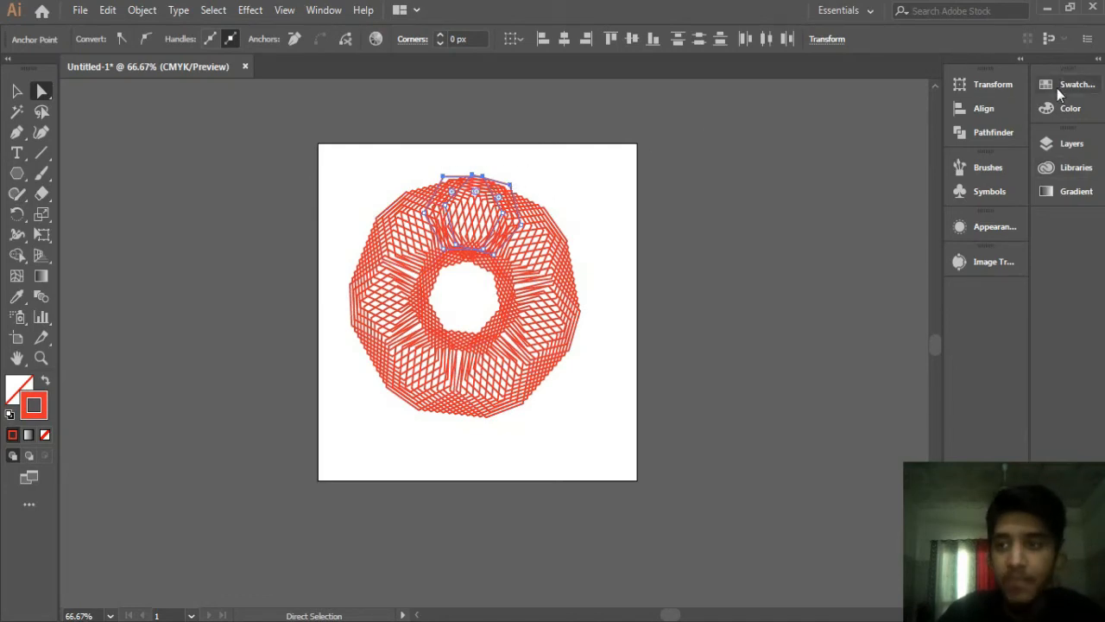
left_click(1057, 87)
left_click(961, 133)
left_click(857, 181)
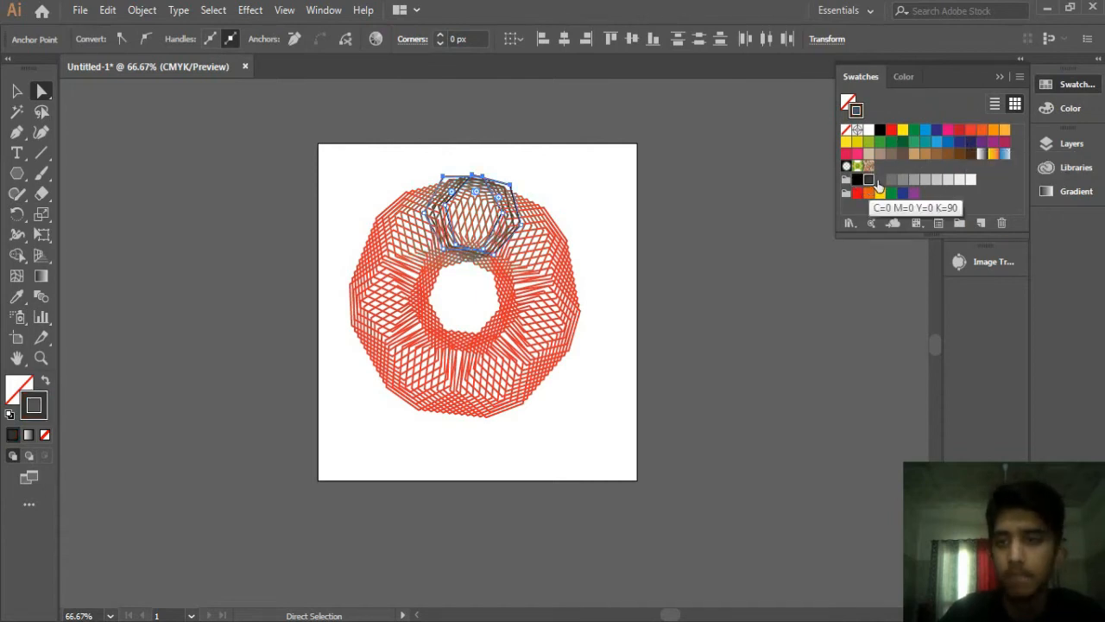
left_click(858, 155)
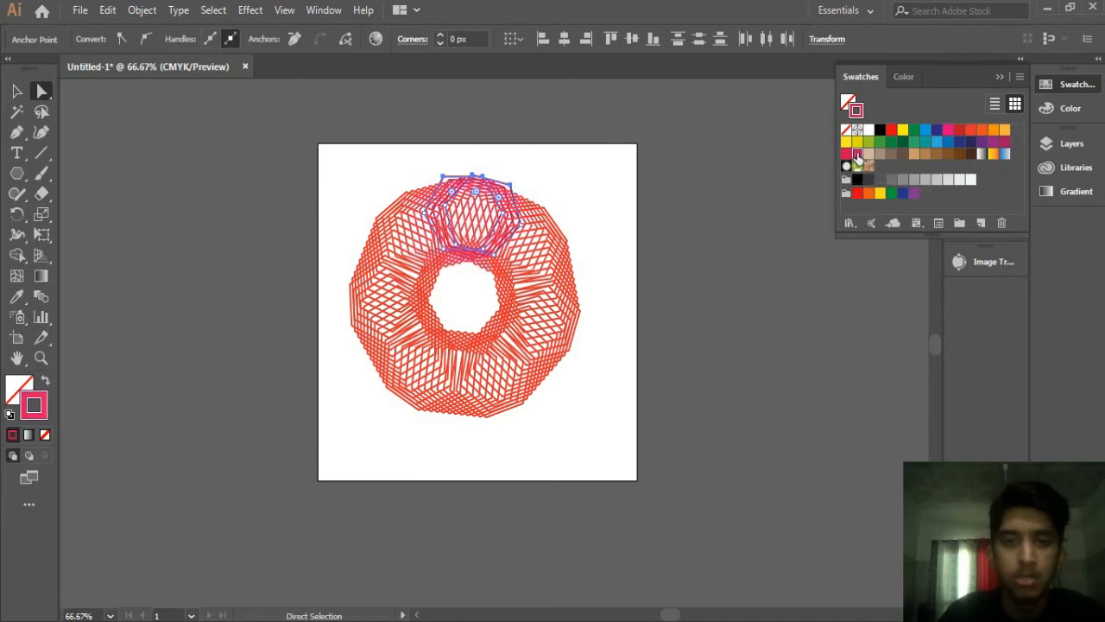
Step: Select the left hexagon's anchors and change its stroke to black
left_click(556, 177)
left_click_drag(366, 182, 433, 273)
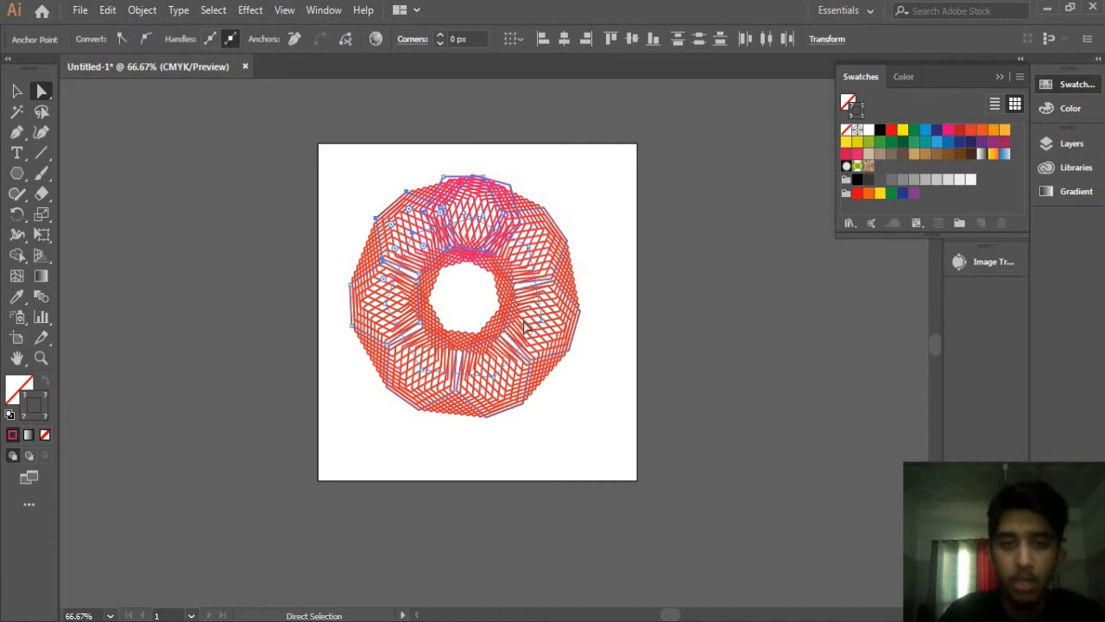
left_click_drag(323, 248, 408, 282)
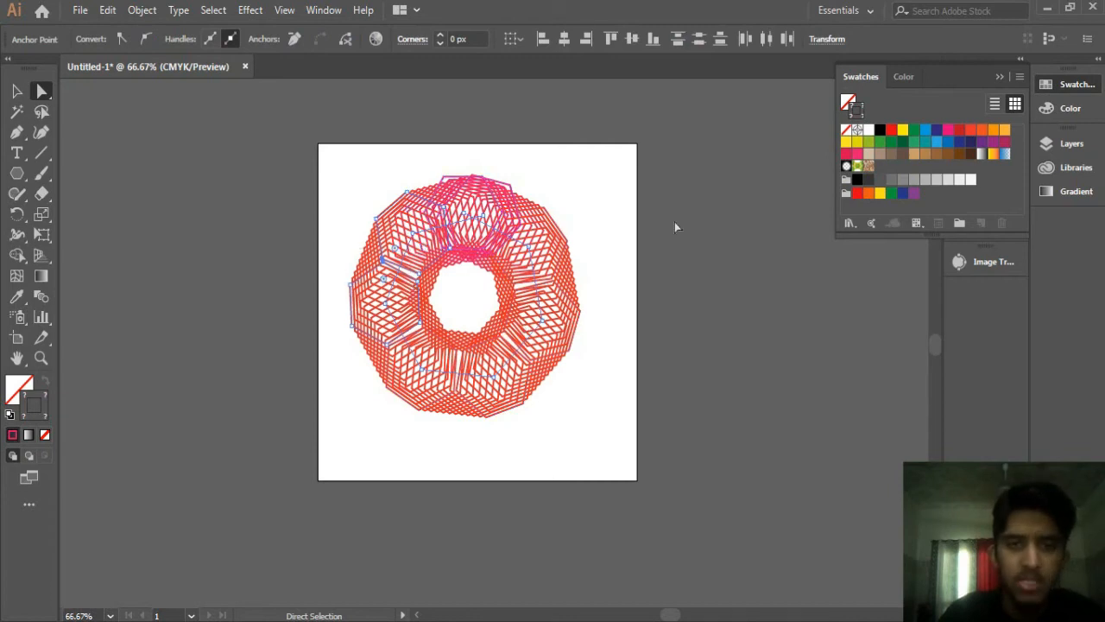
left_click(891, 131)
left_click(880, 131)
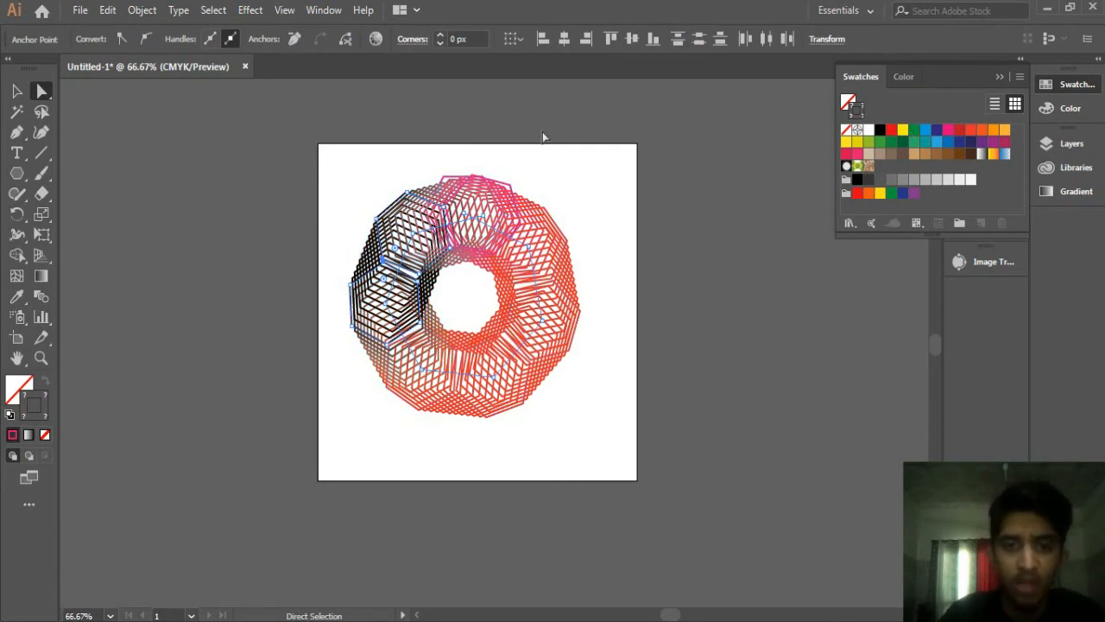
Step: Select the right hexagon and change its stroke to red
left_click(577, 251)
left_click(891, 130)
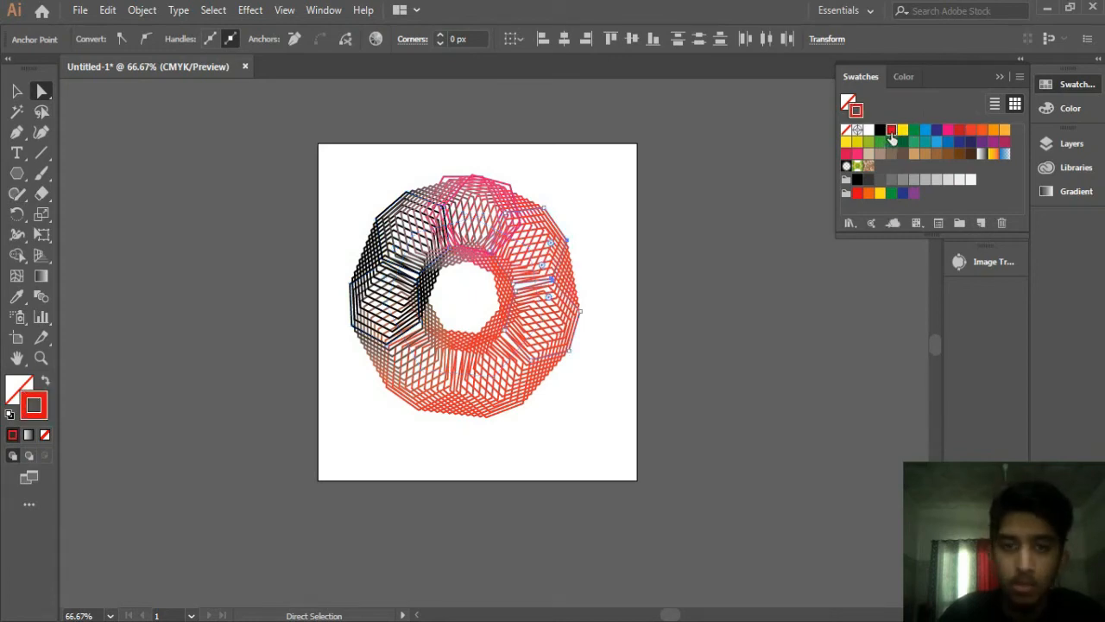
Step: Select the bottom hexagon and change its stroke to a light grey swatch
left_click_drag(371, 440, 525, 382)
left_click(892, 178)
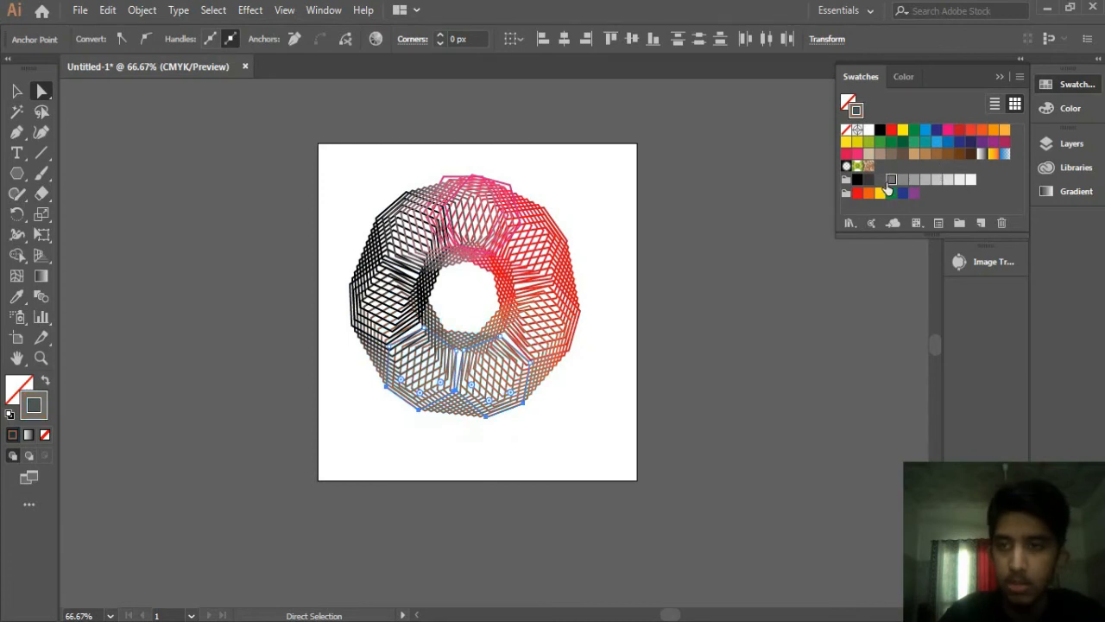
left_click(880, 179)
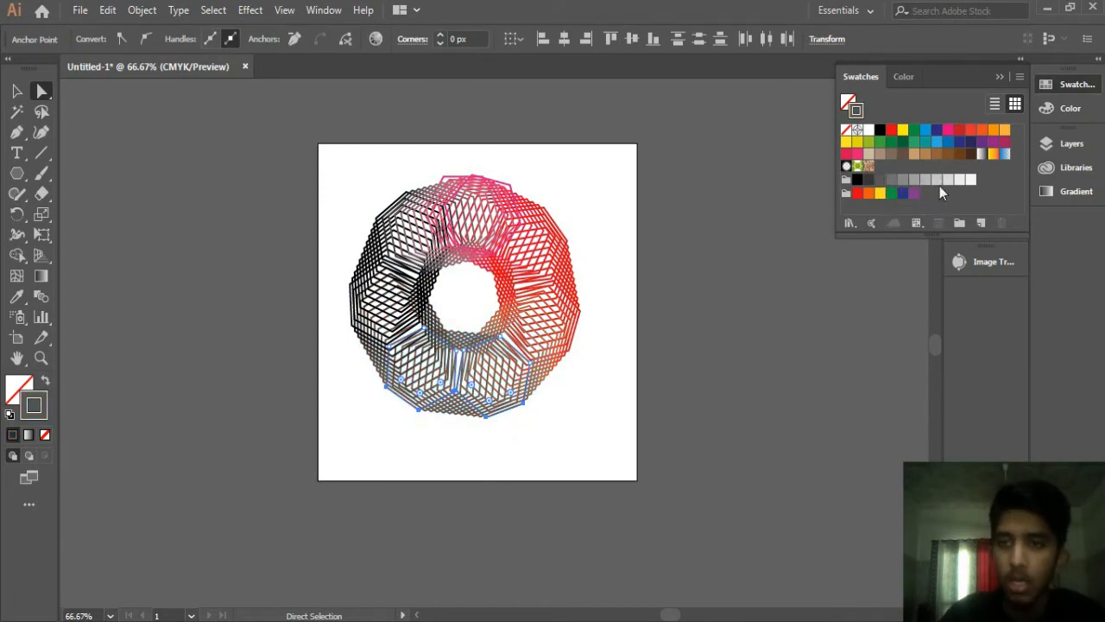
left_click(937, 179)
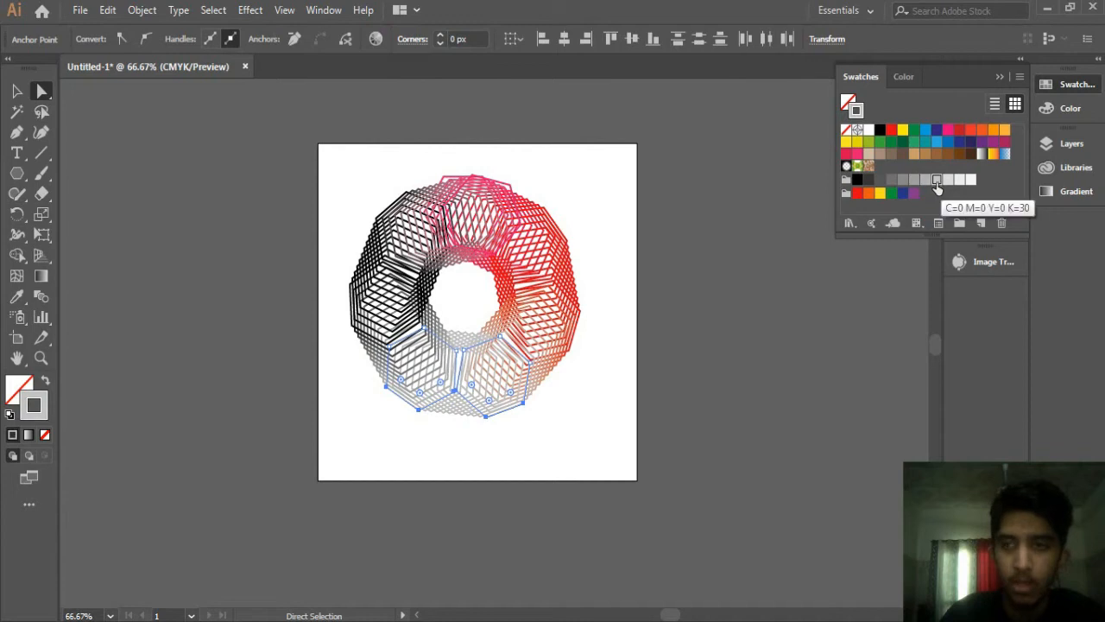
left_click(959, 144)
left_click(949, 141)
Step: Select the whole recoloured blend and delete it
left_click(16, 90)
left_click(230, 172)
left_click_drag(538, 239, 578, 258)
left_click(999, 77)
left_click_drag(509, 289, 359, 368)
left_click_drag(316, 335, 537, 296)
key("Delete")
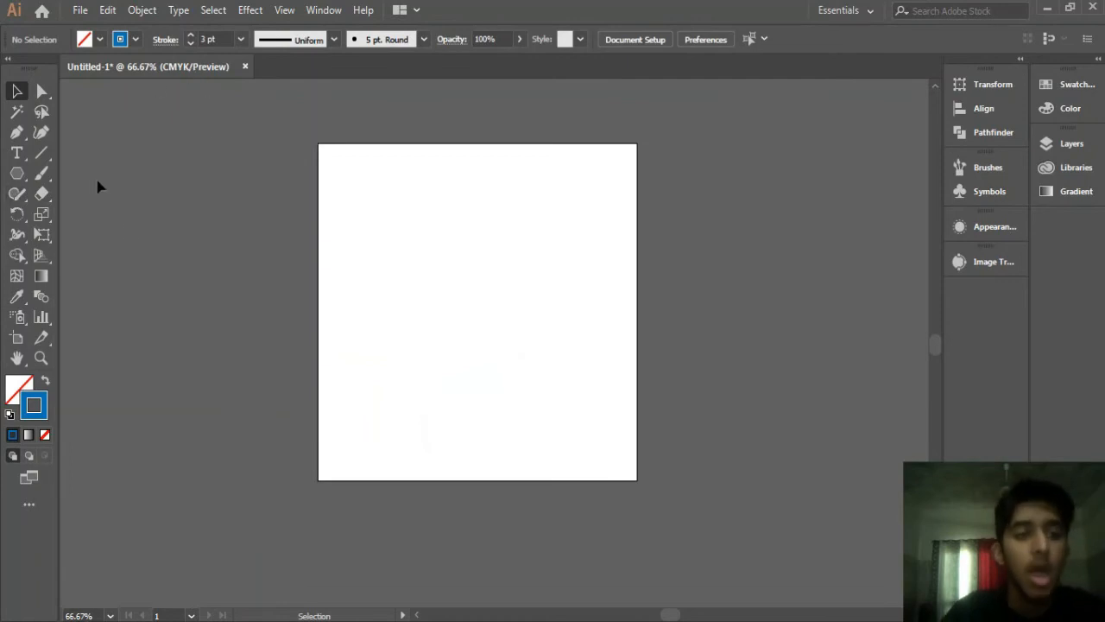
Step: Draw a small circle on the left of the artboard and swap its fill and stroke
left_click_drag(17, 172, 60, 217)
left_click_drag(369, 250, 383, 264)
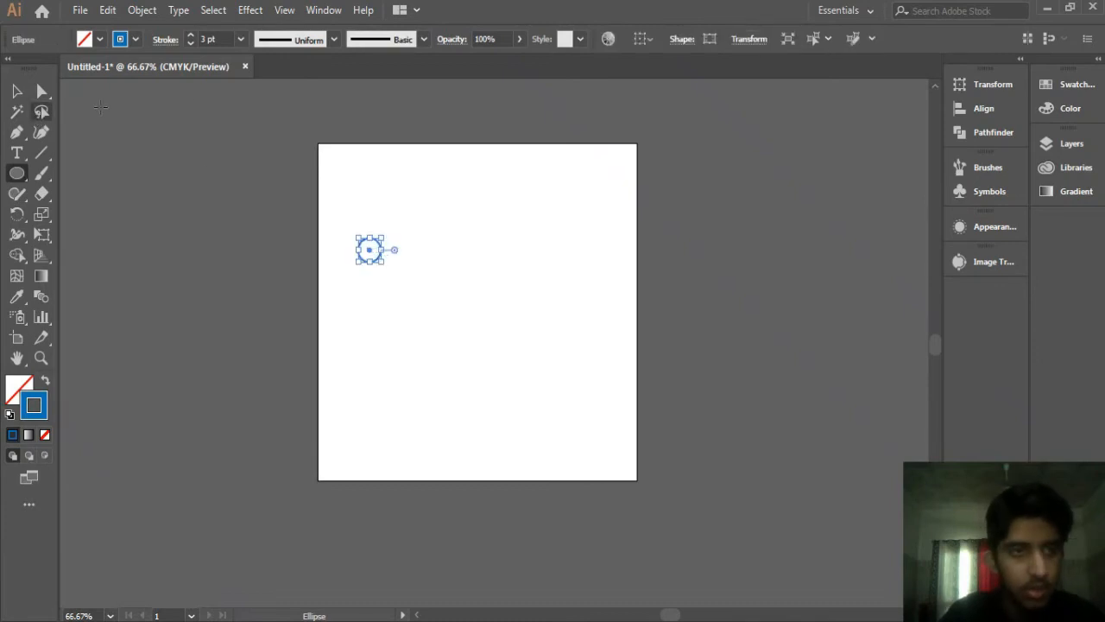
left_click(45, 382)
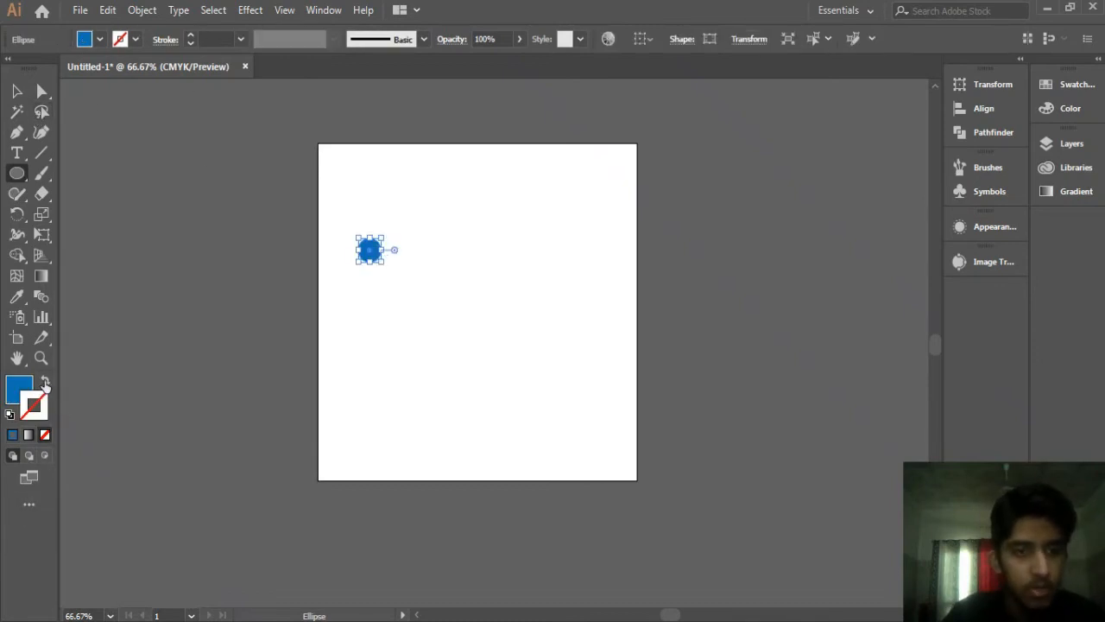
Step: Set the circle's fill colour to C 76, M 50, Y 0, K 0 using the CMYK sliders
left_click(20, 390)
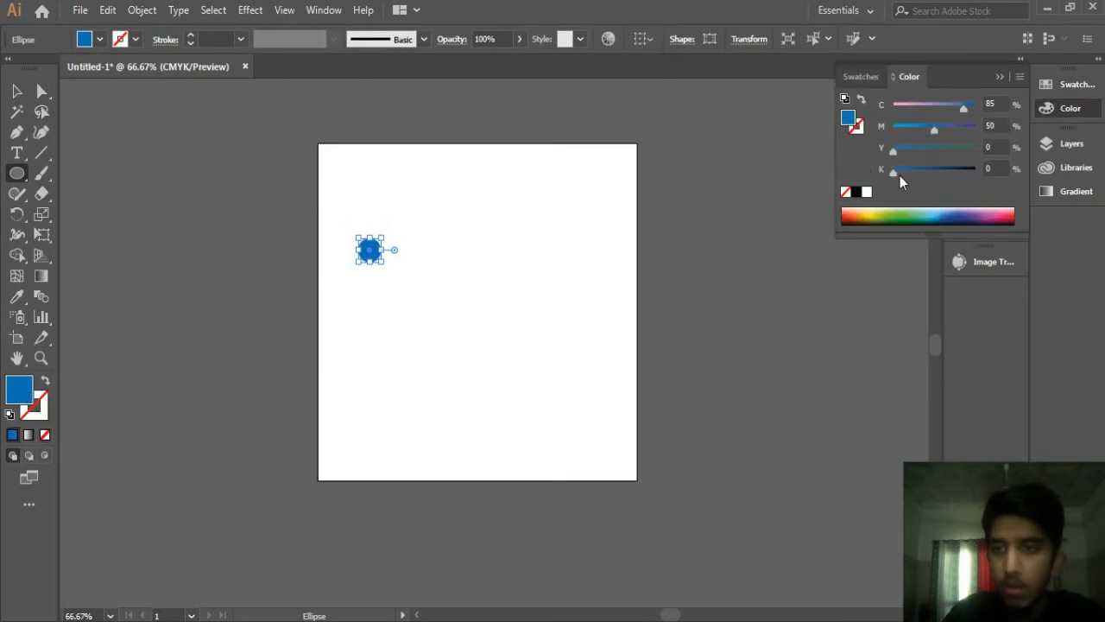
left_click_drag(899, 174, 934, 174)
left_click_drag(964, 105, 810, 114)
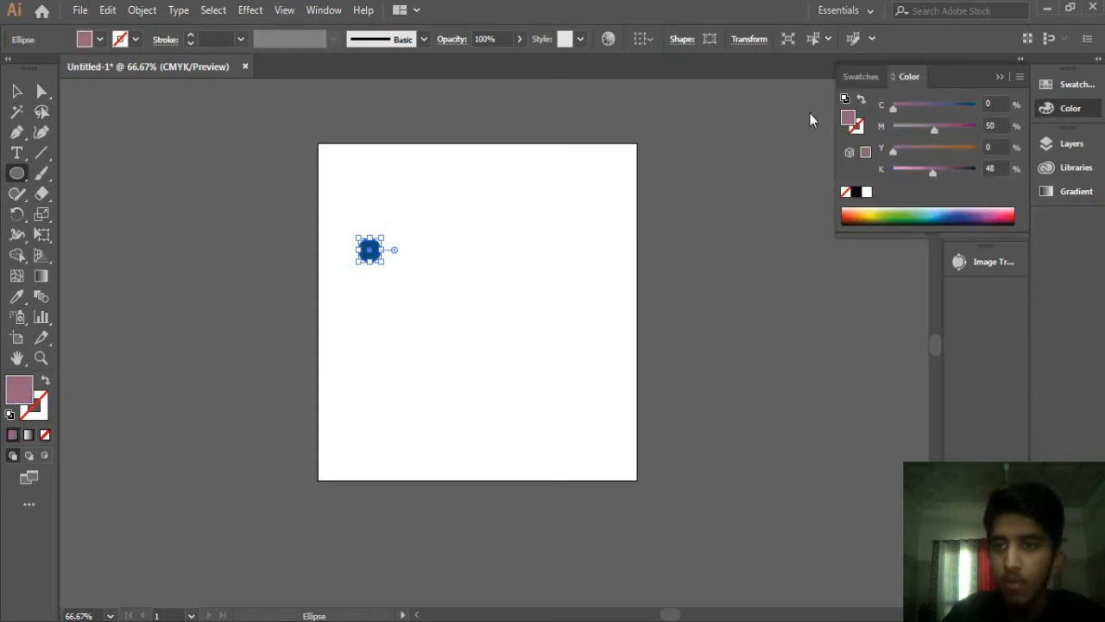
left_click_drag(933, 173, 894, 179)
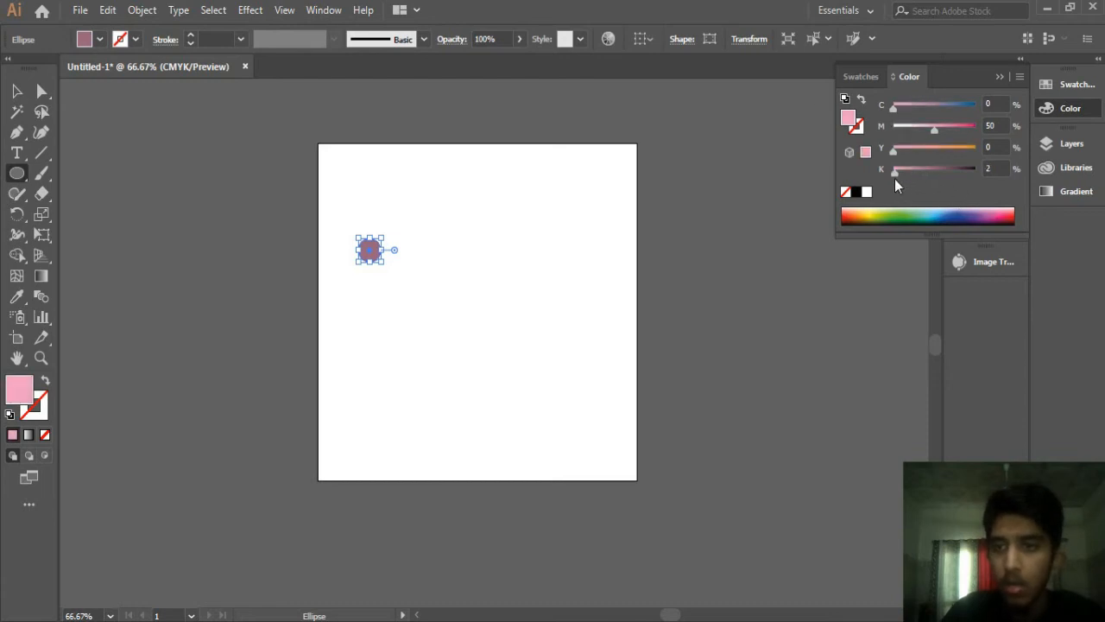
left_click_drag(898, 104, 955, 110)
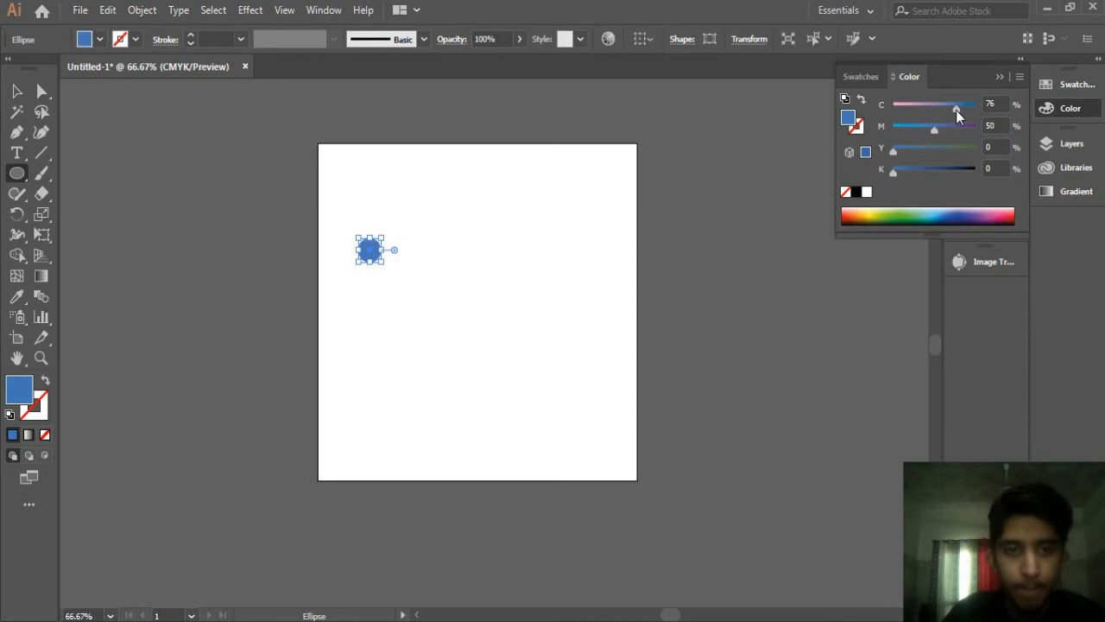
left_click(1000, 77)
key("v")
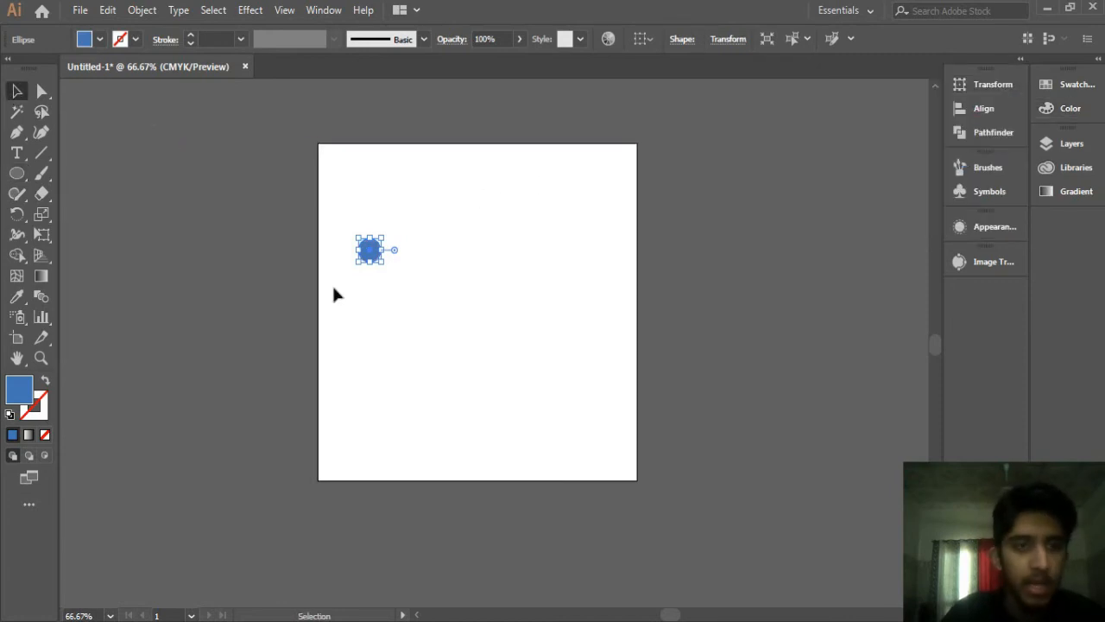
Step: Duplicate the circle as a larger copy to its right, select both circles, and align them on their vertical centres
left_click_drag(370, 252, 561, 275)
left_click_drag(264, 233, 665, 380)
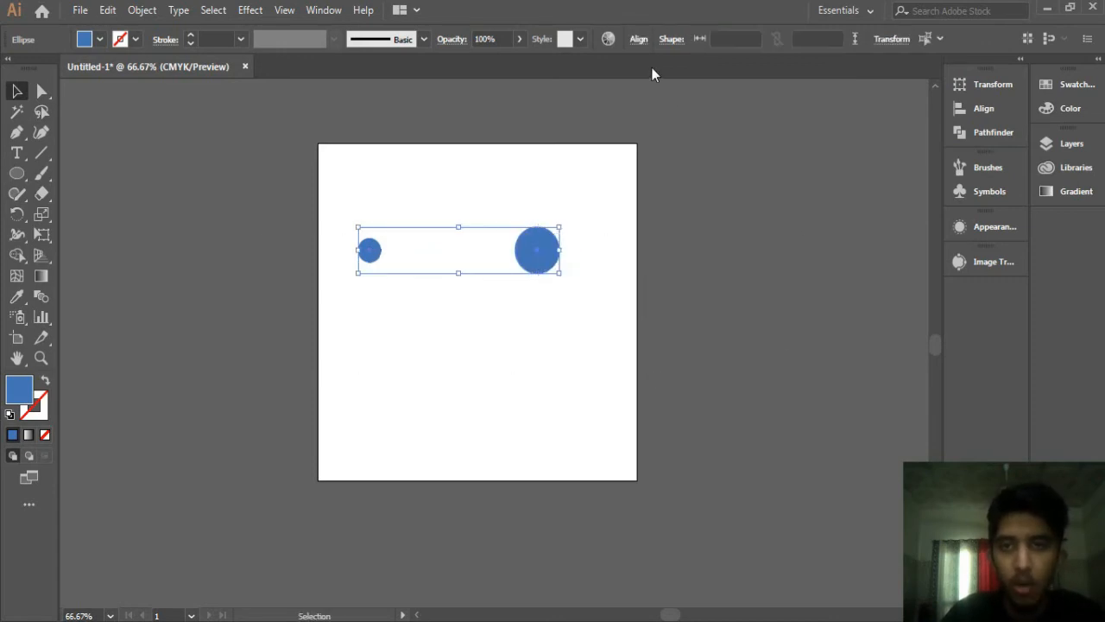
left_click(639, 40)
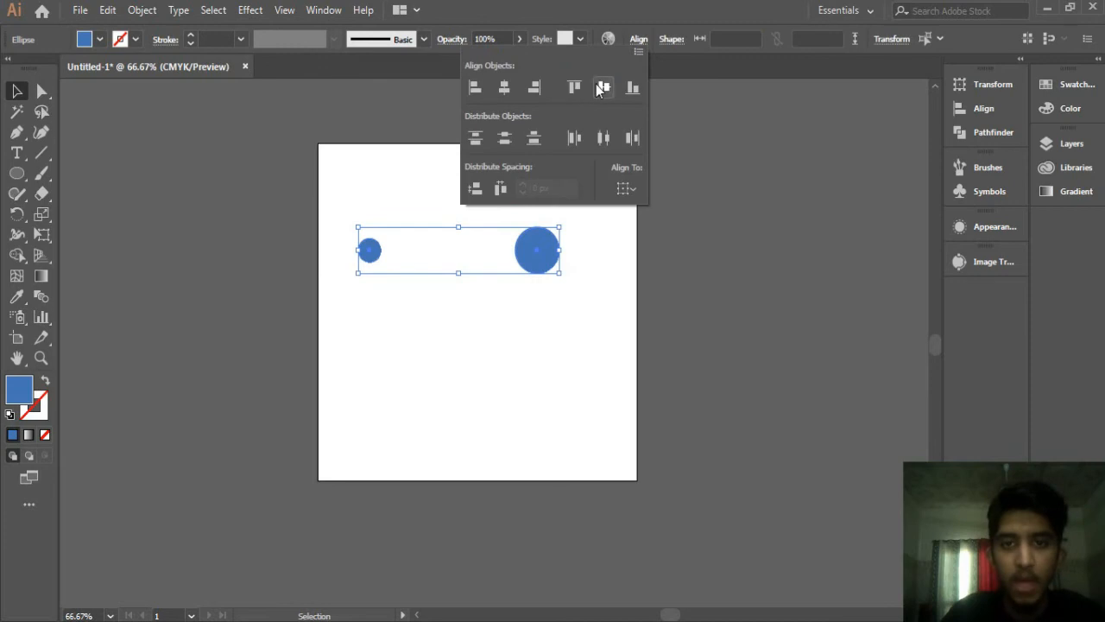
left_click(602, 86)
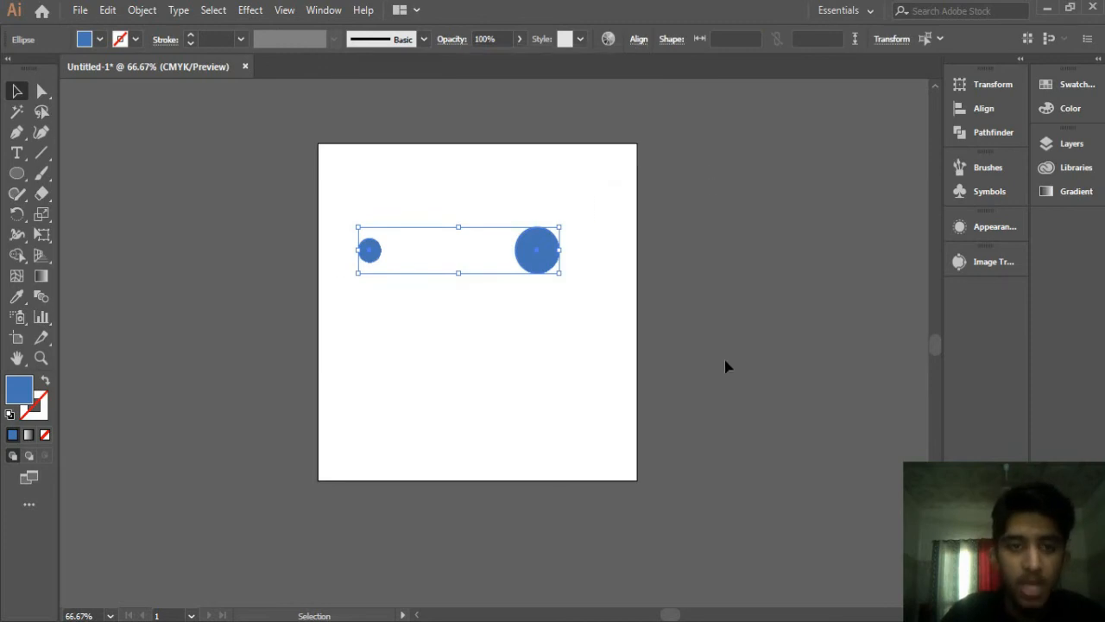
Step: Blend the two circles and move the blend up near the artboard's top, enlarging it slightly
key("a")
key("ctrl+alt+b")
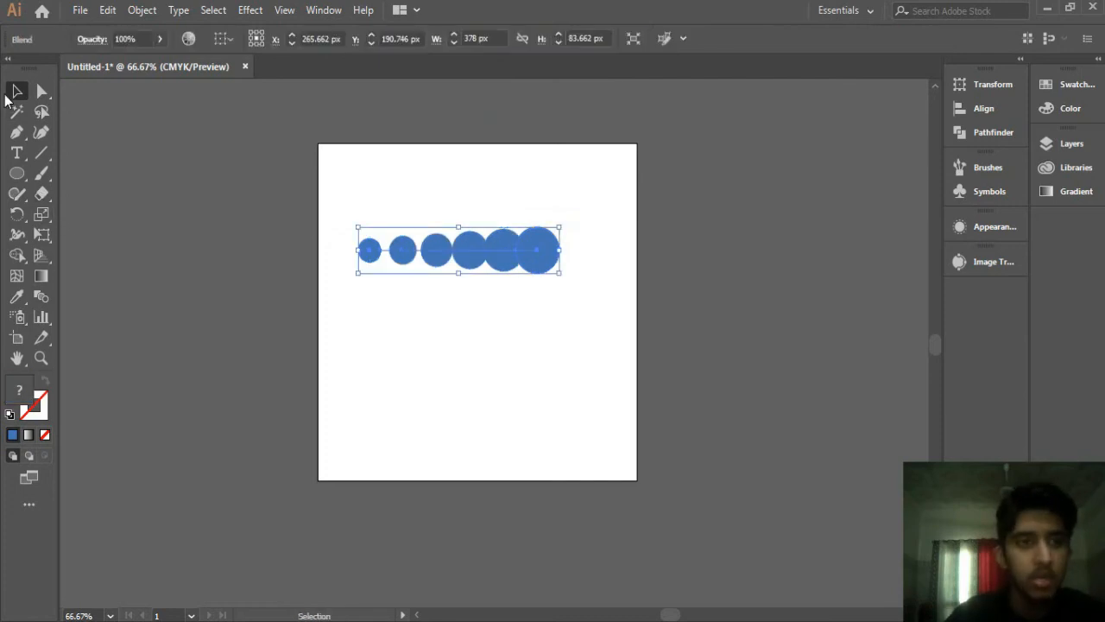
left_click(393, 297)
left_click_drag(475, 244, 474, 193)
left_click_drag(562, 221, 585, 248)
left_click(582, 242)
left_click_drag(548, 207, 561, 224)
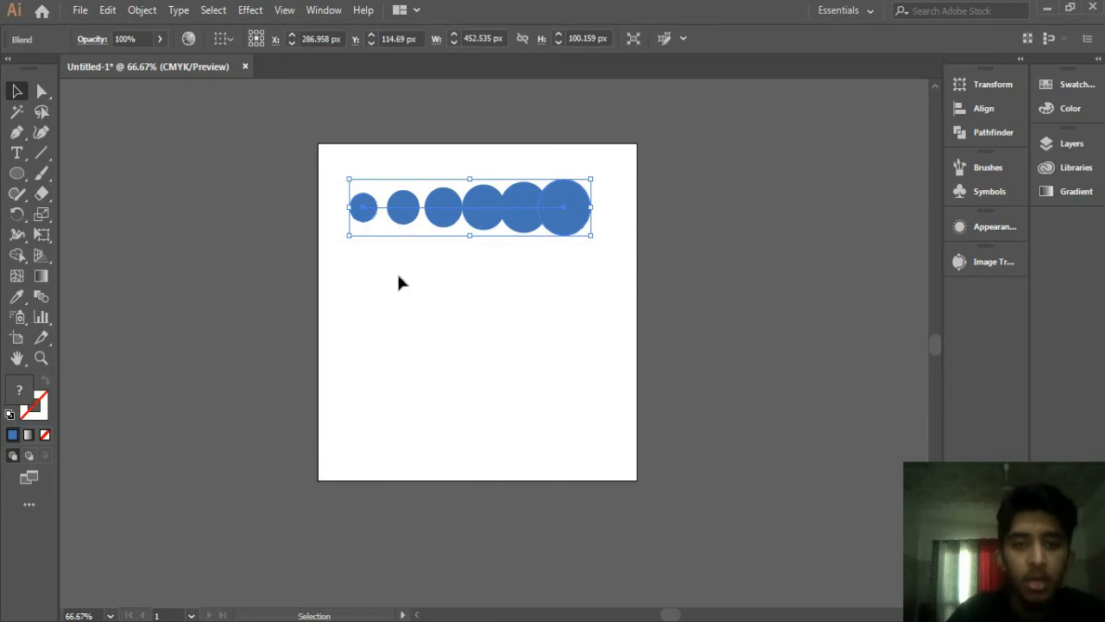
Step: Draw an arc with the Arc tool curving up from lower left to upper right below the circles
left_click(40, 154)
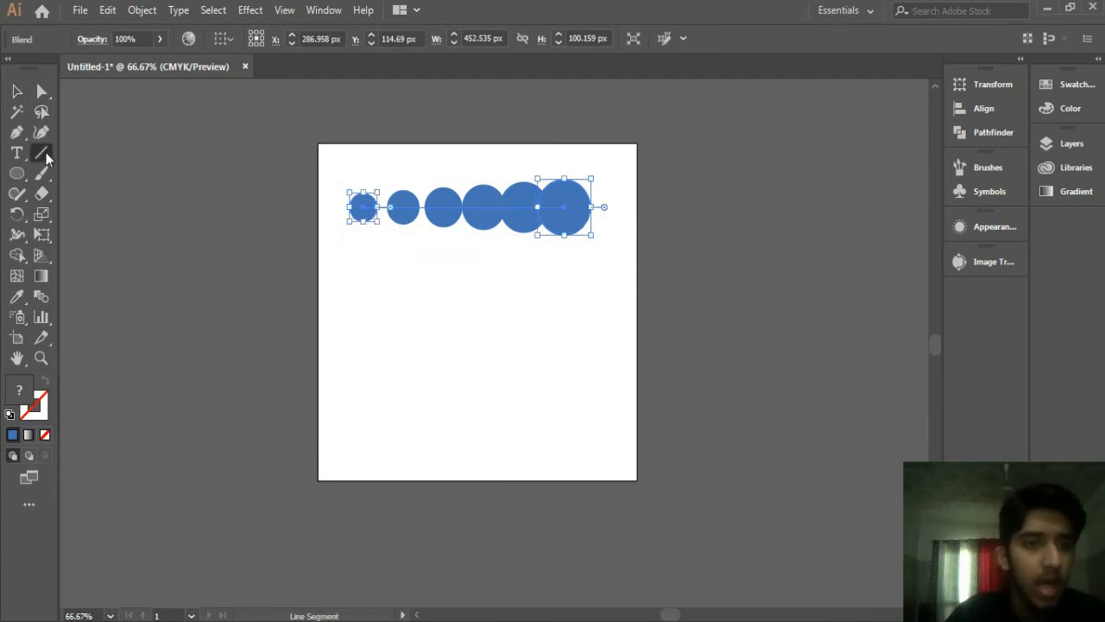
left_click(90, 172)
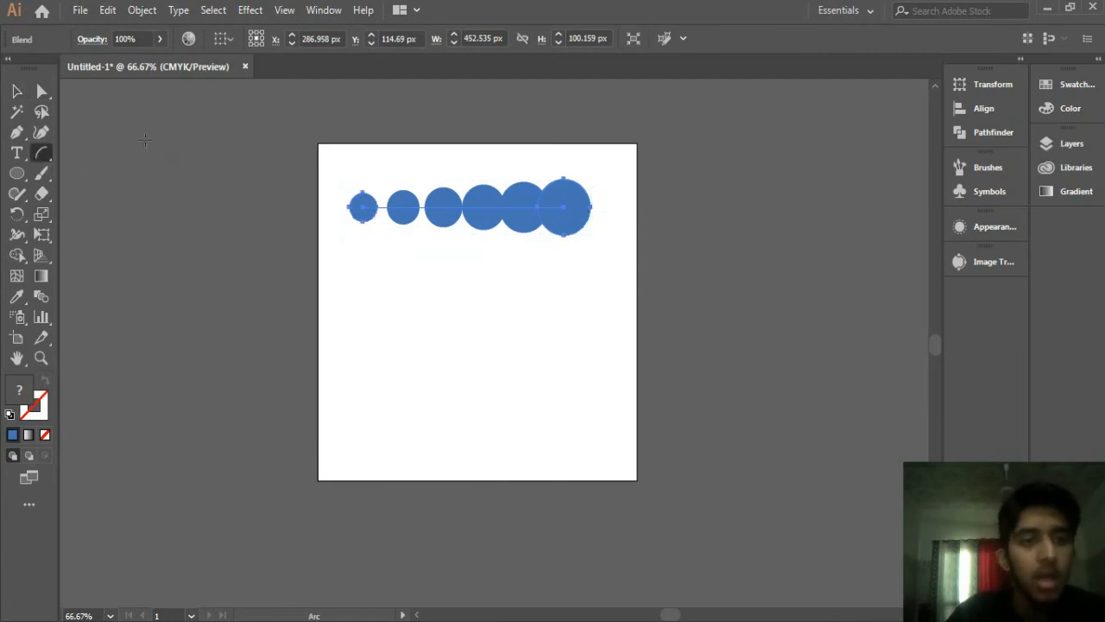
left_click_drag(392, 357, 601, 260)
left_click(16, 92)
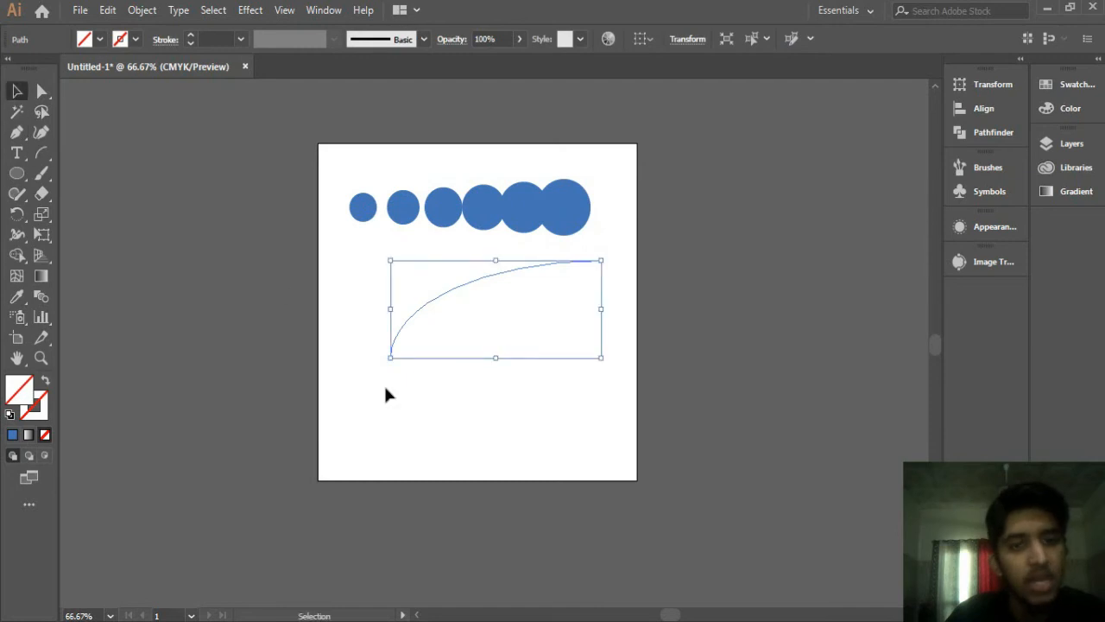
Step: Move the arc lower and stretch its bottom edge slightly downward
left_click_drag(434, 301, 426, 328)
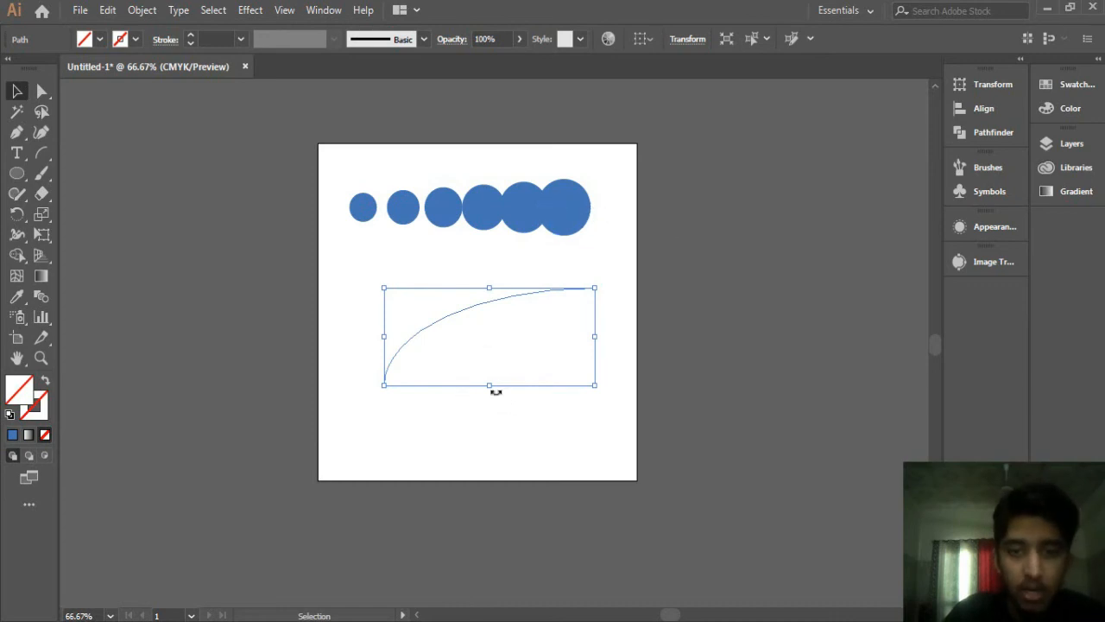
key("Delete")
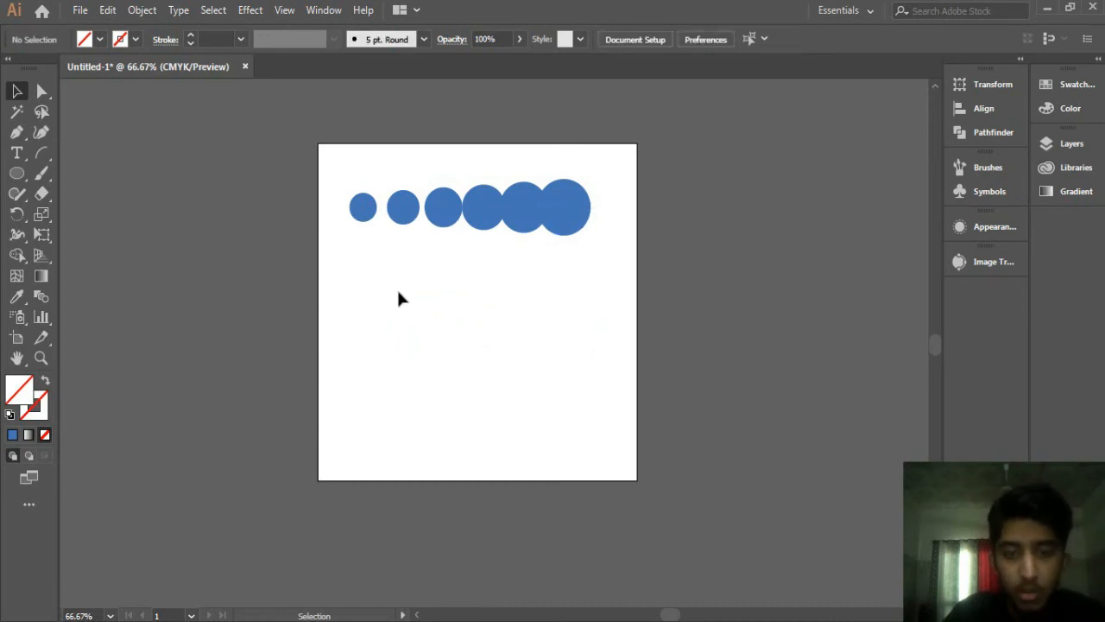
key("ctrl+z")
left_click_drag(490, 384, 490, 404)
Step: Select the blend and the arc, replace the blend's spine with the arc, and reposition the curved blend
left_click_drag(309, 149, 743, 604)
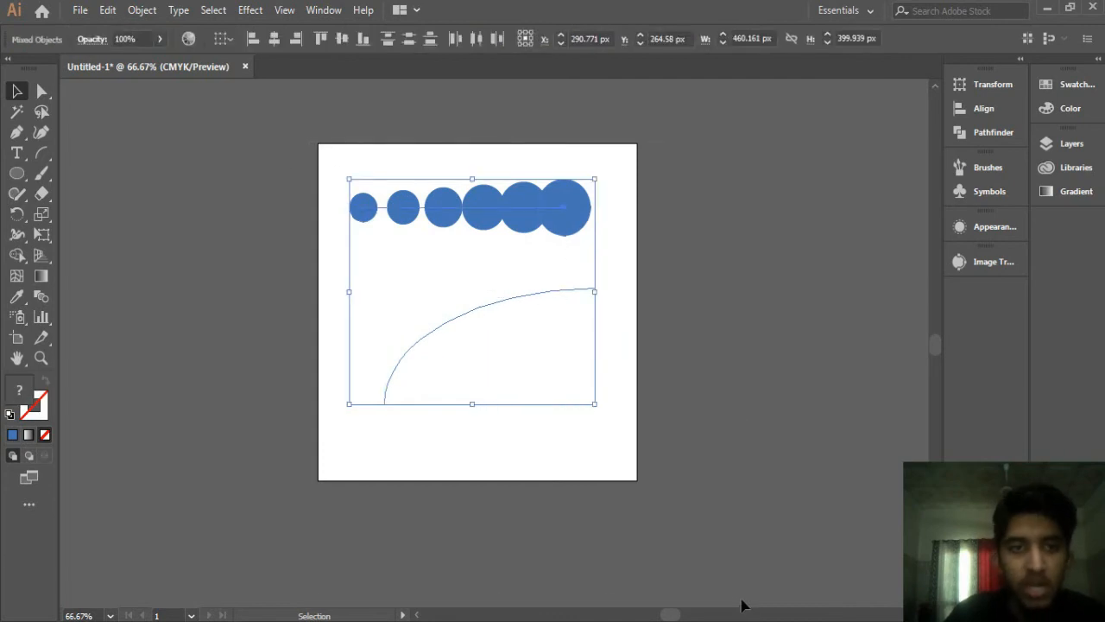
left_click(138, 9)
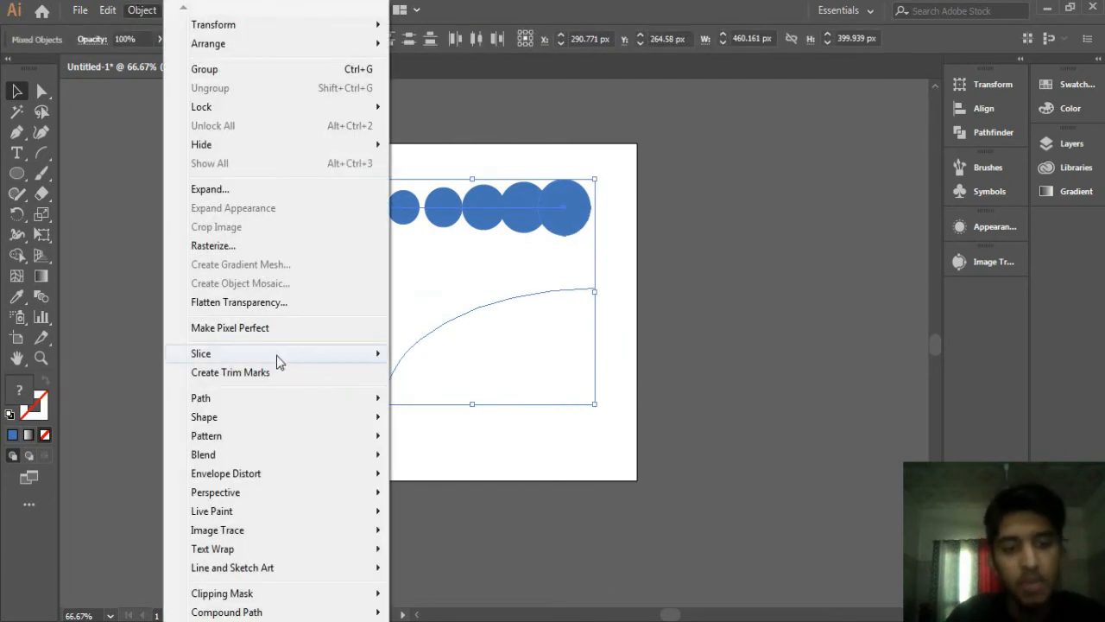
mouse_move(242, 459)
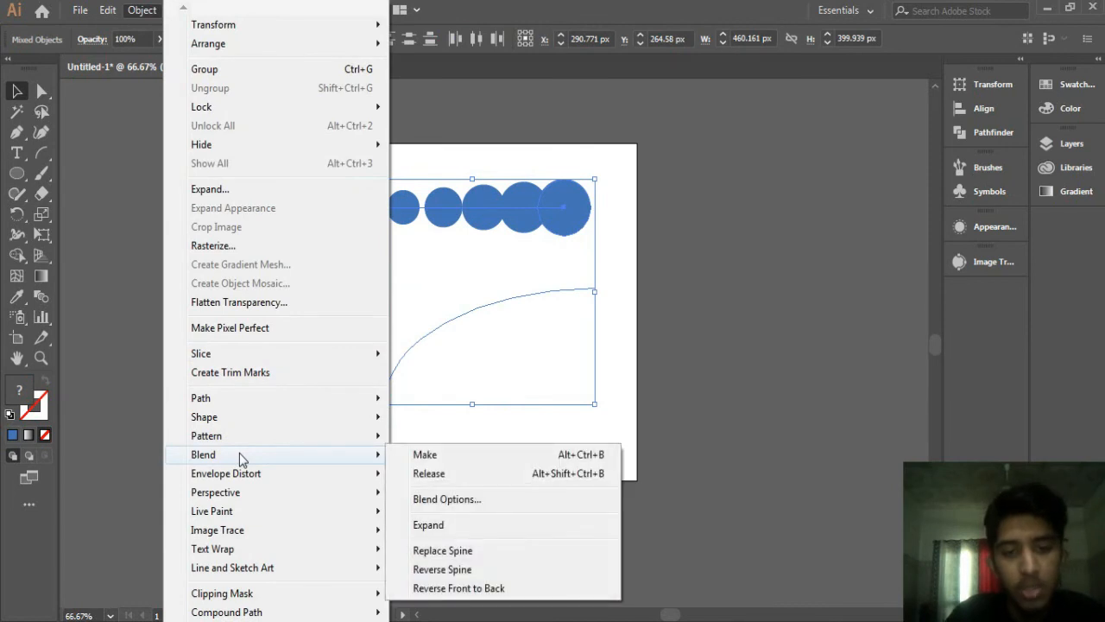
left_click(441, 549)
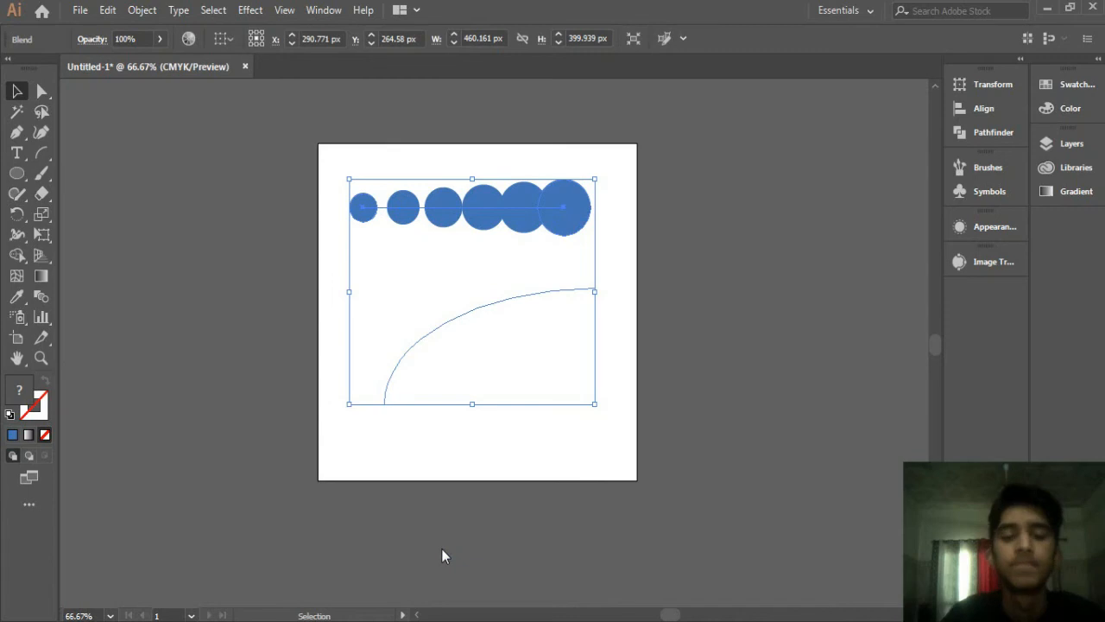
left_click(311, 216)
left_click_drag(611, 298, 585, 257)
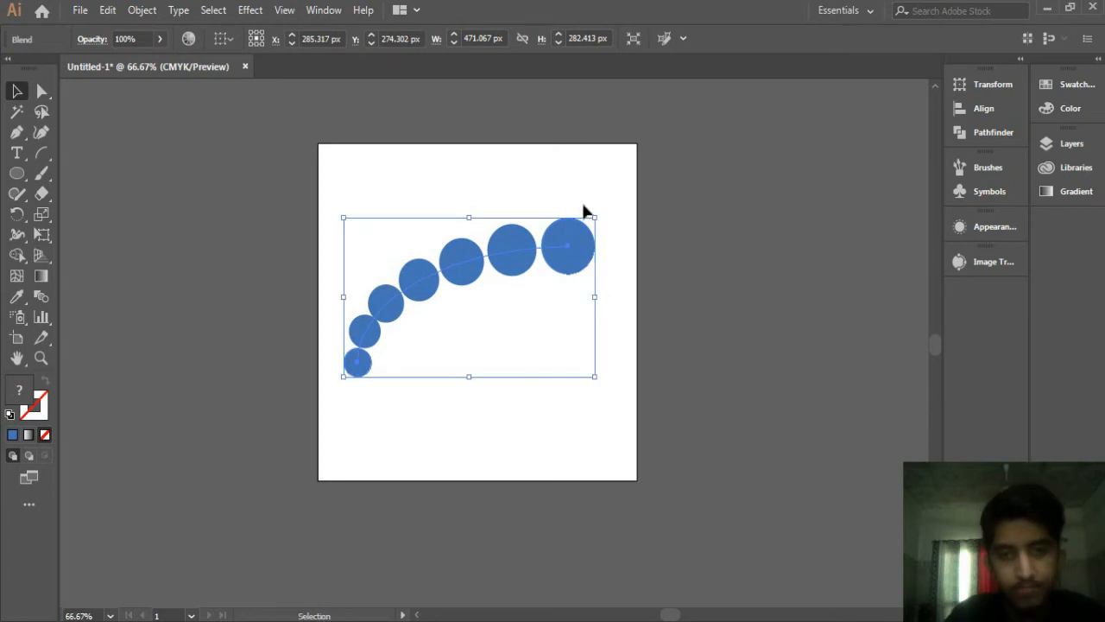
key("ctrl+z")
key("ctrl+z")
key("z")
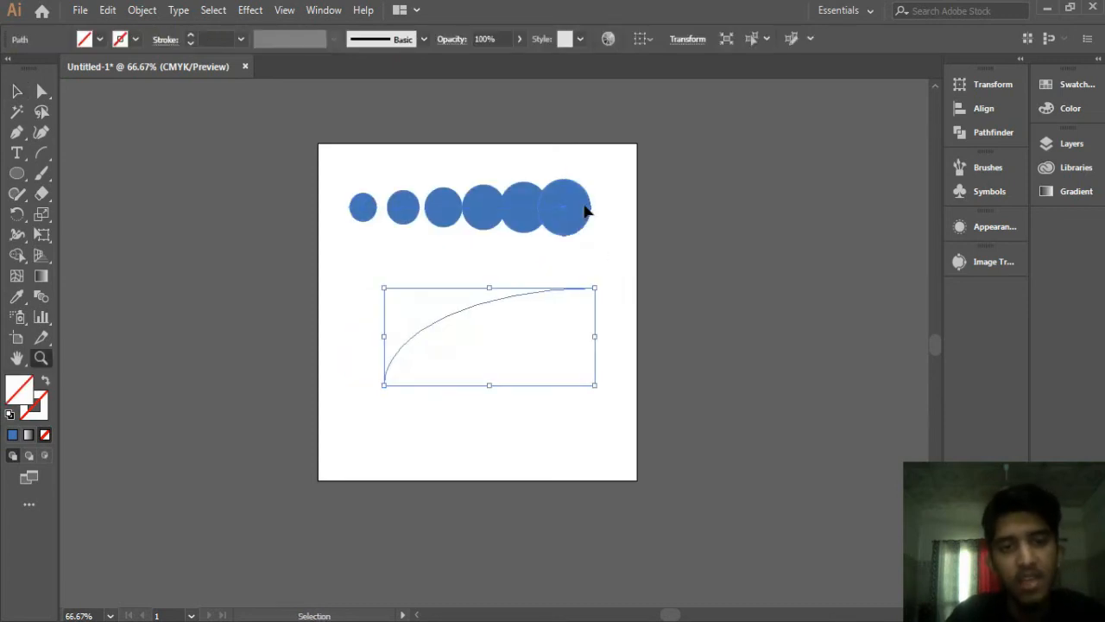
key("ctrl+z")
key("ctrl+z")
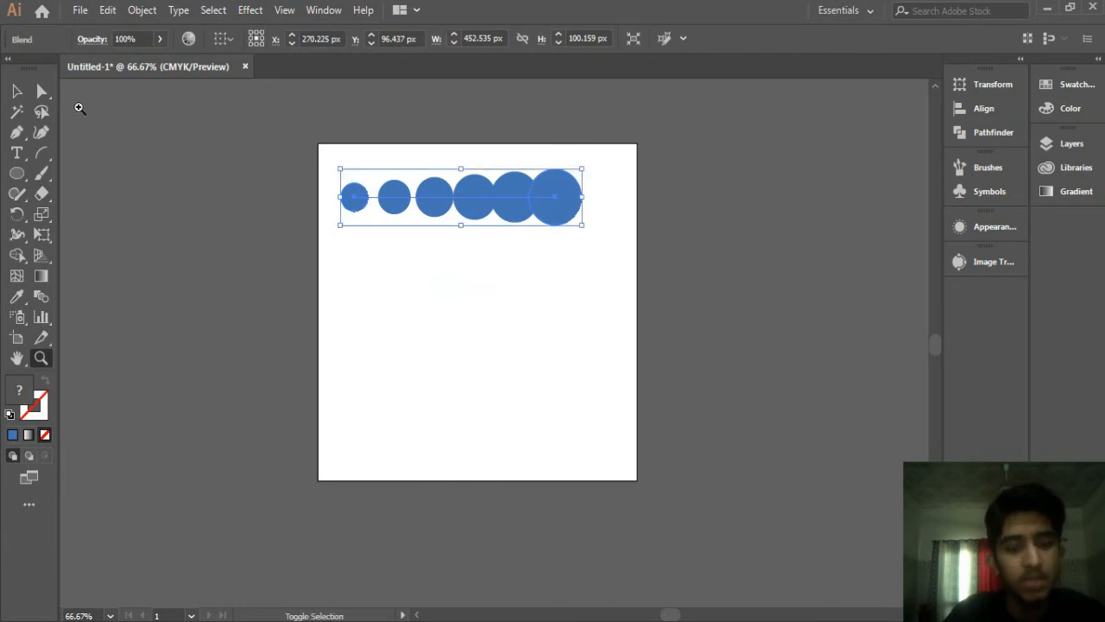
key("ctrl+z")
key("ctrl+z")
key("ctrl+shift+z")
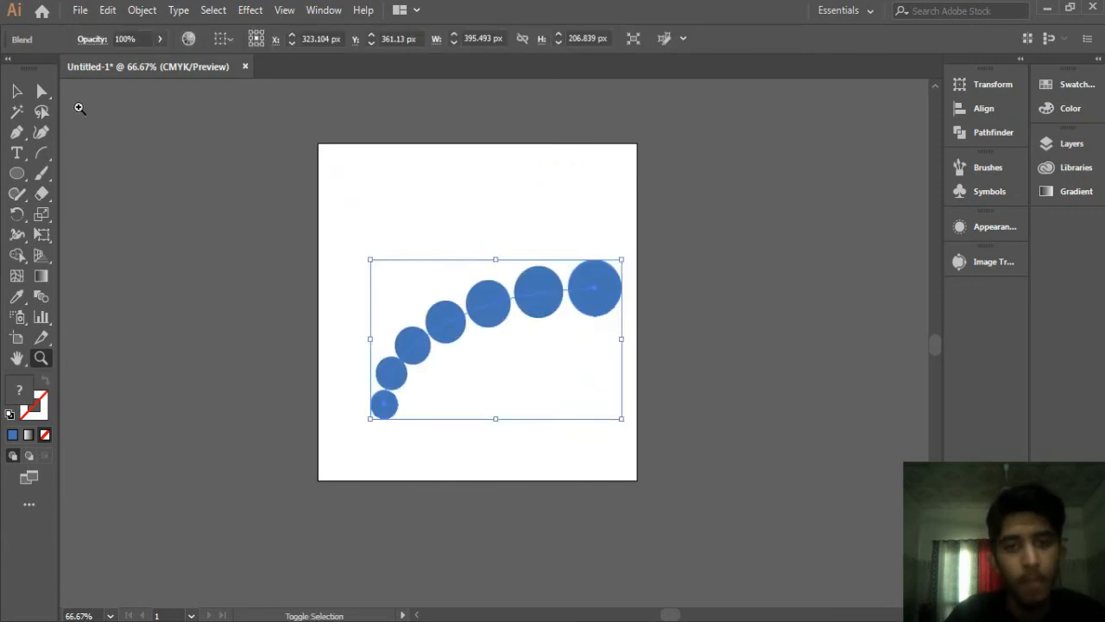
key("ctrl+shift+z")
Step: Reverse the blend's spine so the largest circle sits at the lower left
left_click(149, 8)
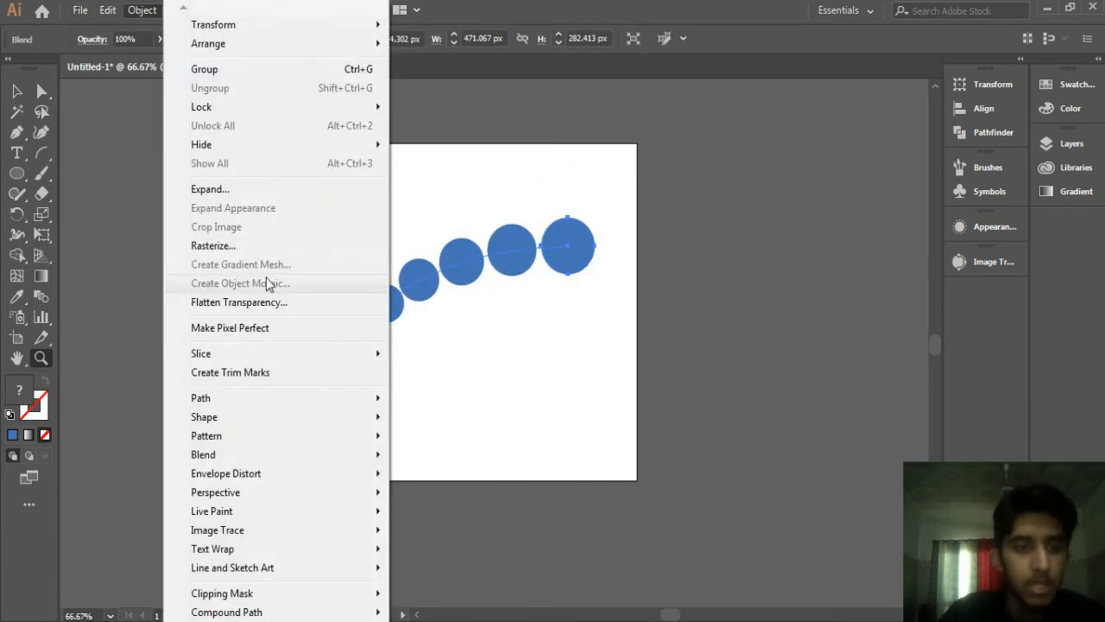
mouse_move(236, 460)
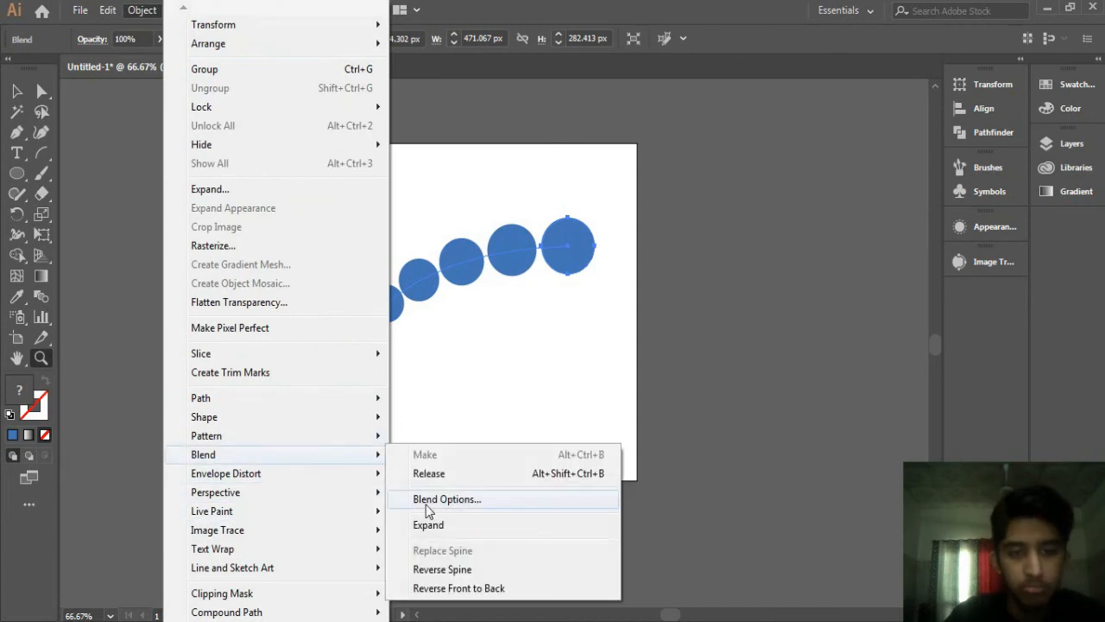
left_click(425, 568)
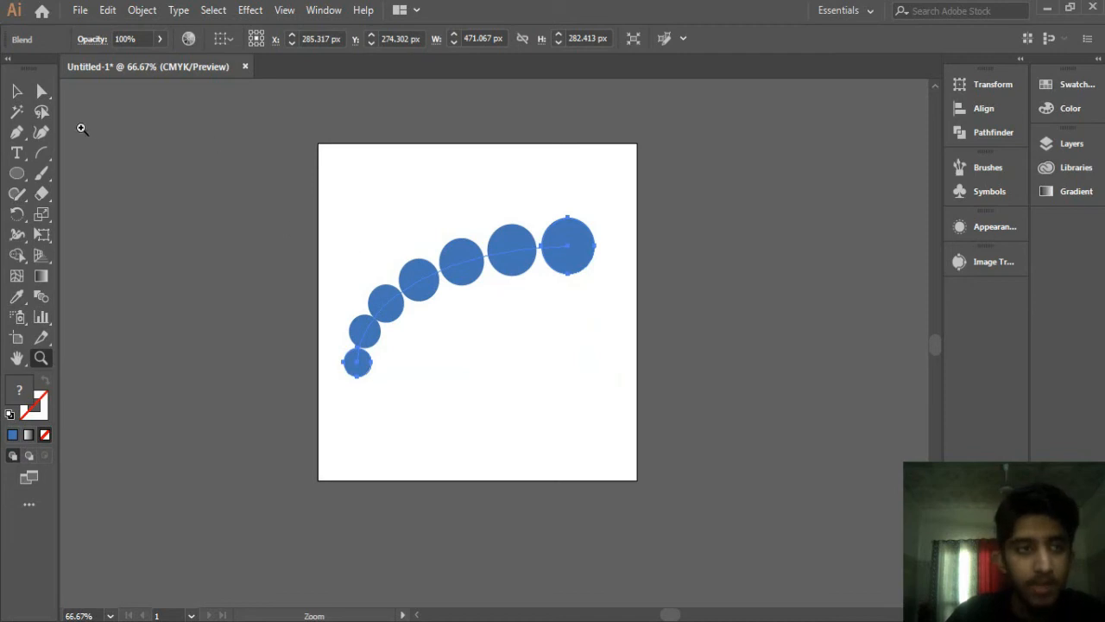
left_click(18, 90)
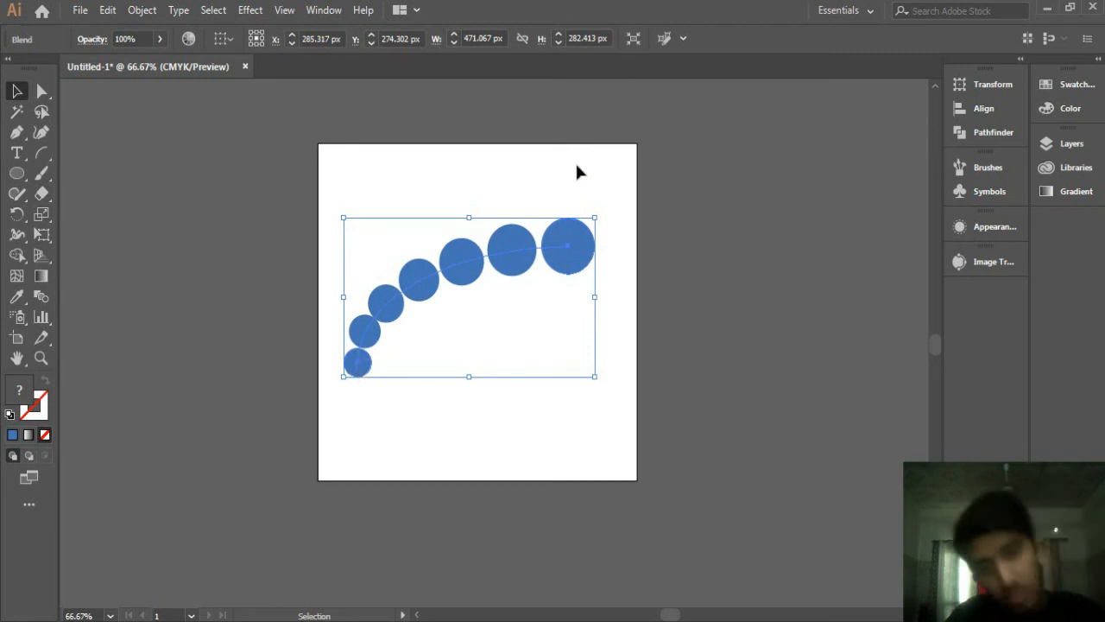
left_click(141, 9)
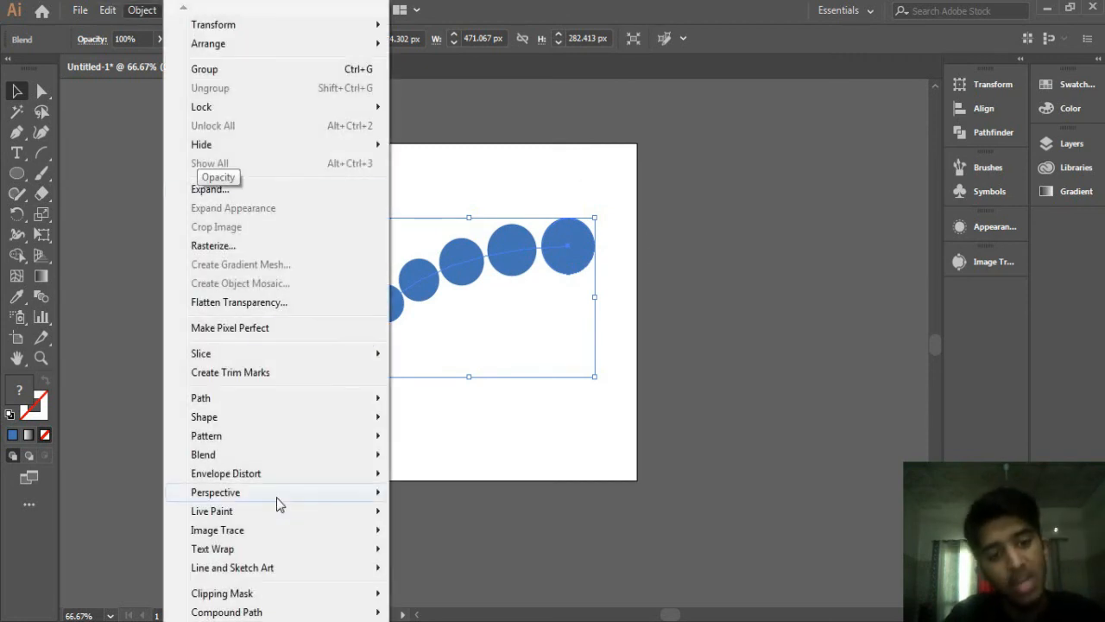
mouse_move(233, 455)
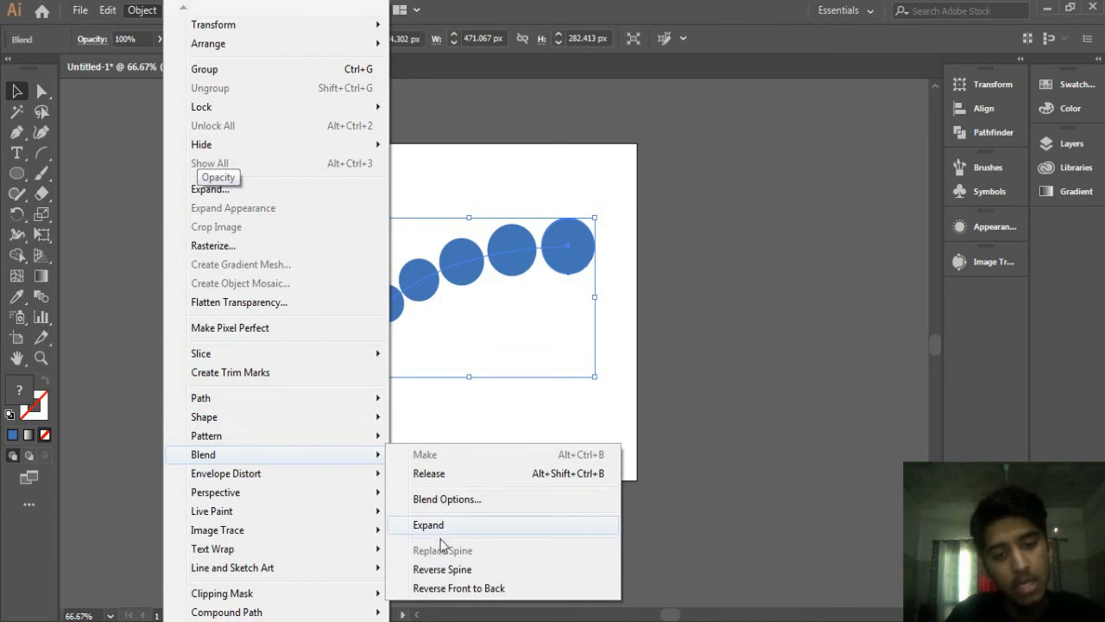
left_click(437, 570)
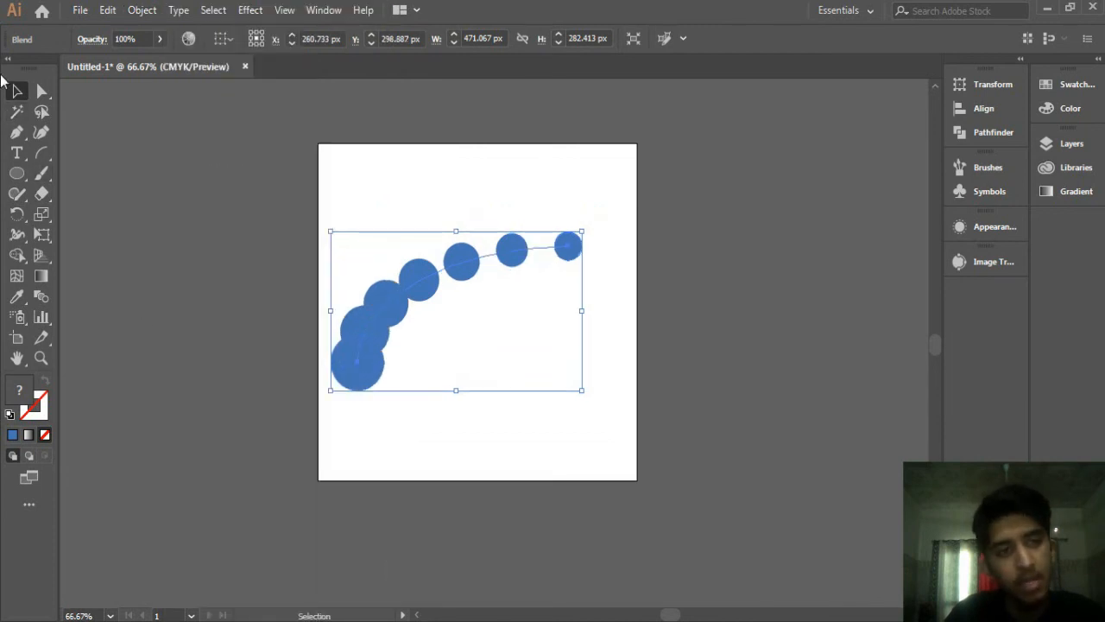
Step: Select the curved blend and delete it
left_click(520, 196)
left_click_drag(414, 301, 707, 197)
left_click_drag(627, 200, 315, 264)
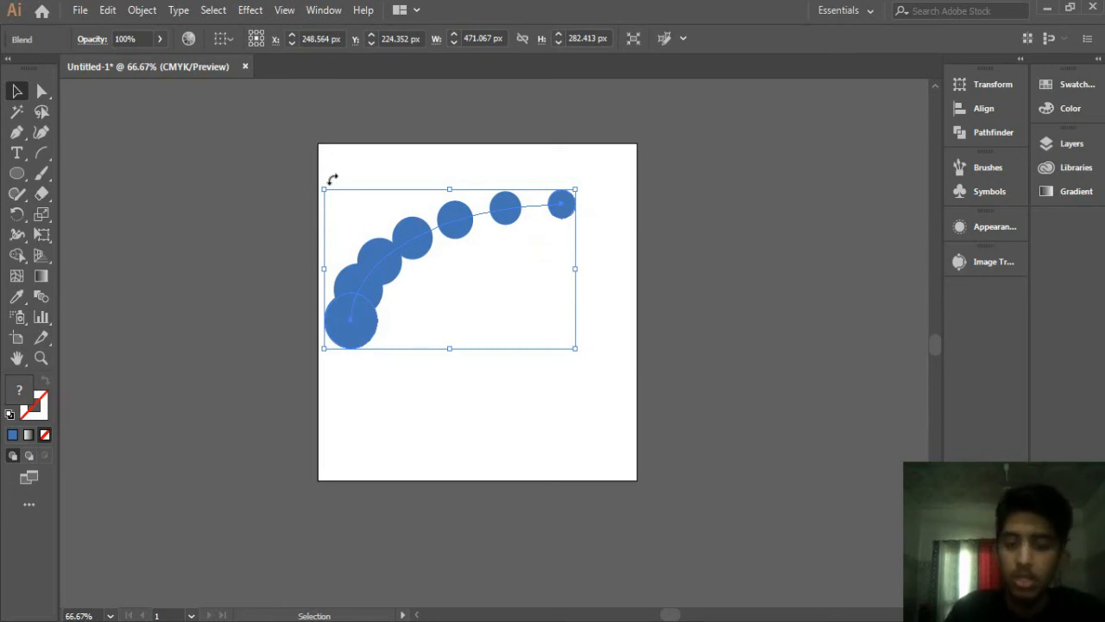
key("Delete")
Step: Draw a spiral on the upper left of the artboard with the Spiral tool
left_click(44, 161)
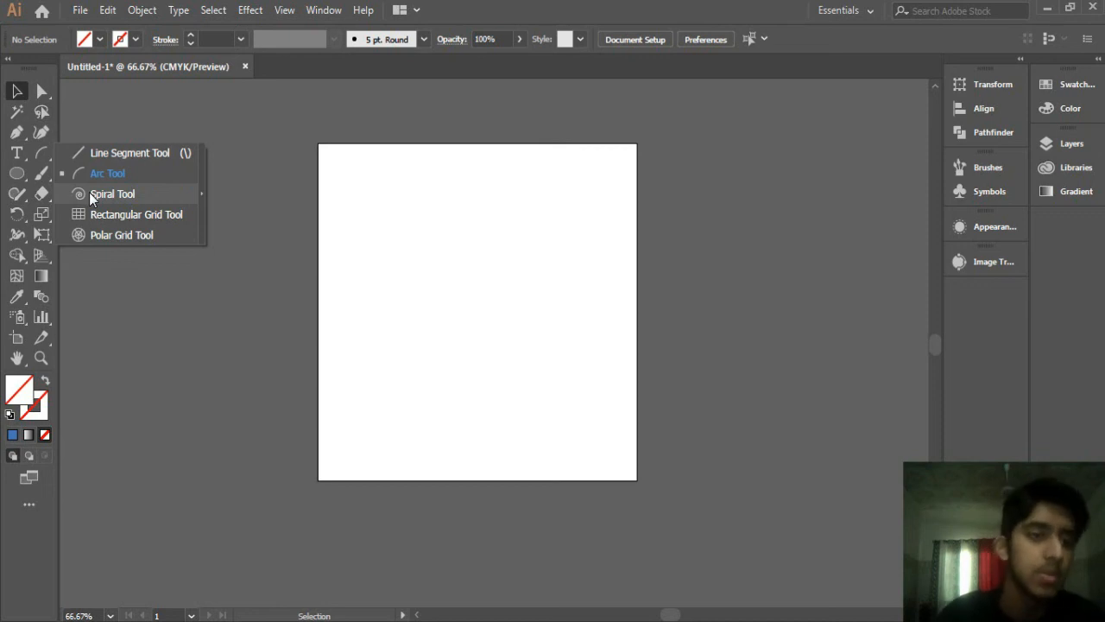
left_click(89, 193)
key("super")
key("super")
left_click_drag(445, 255, 513, 340)
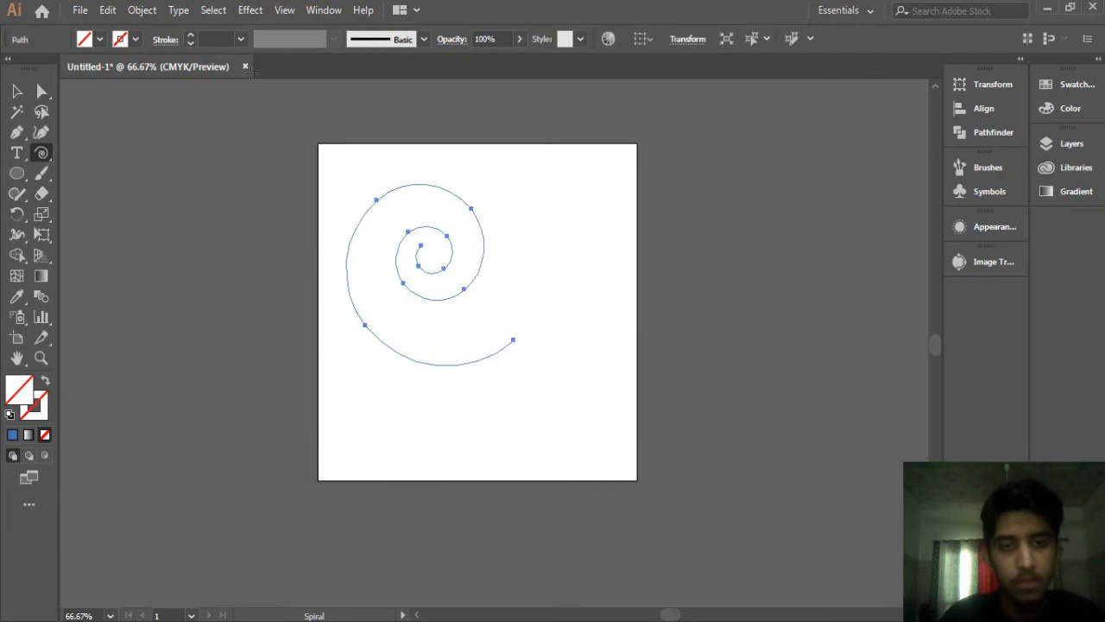
Step: Draw a small square near the artboard's top-right corner with the Rectangle tool
left_click(17, 91)
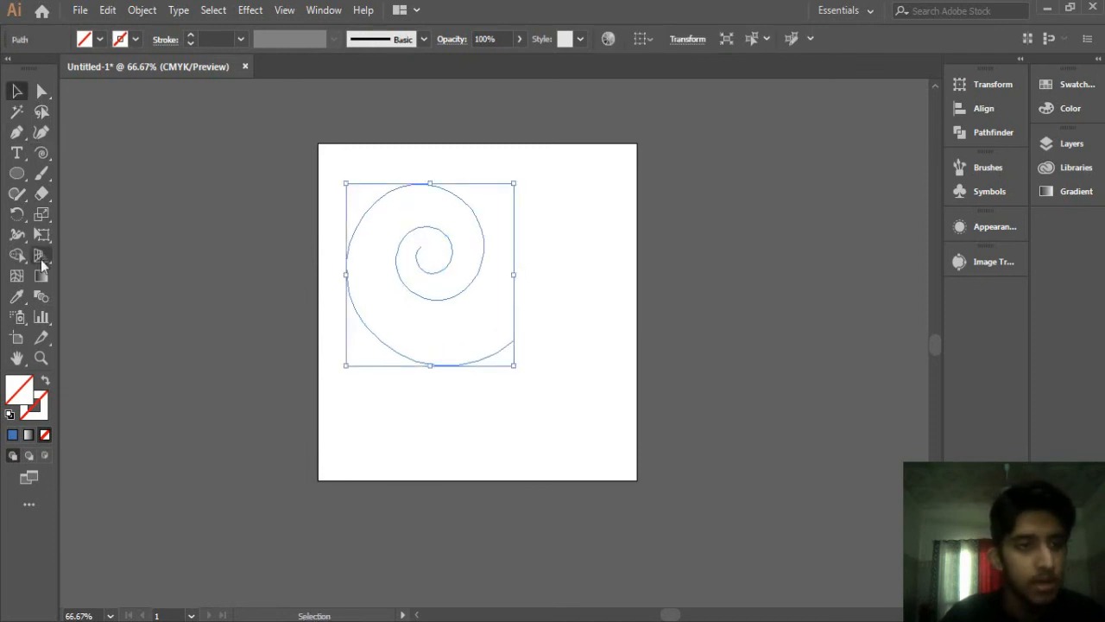
left_click(16, 173)
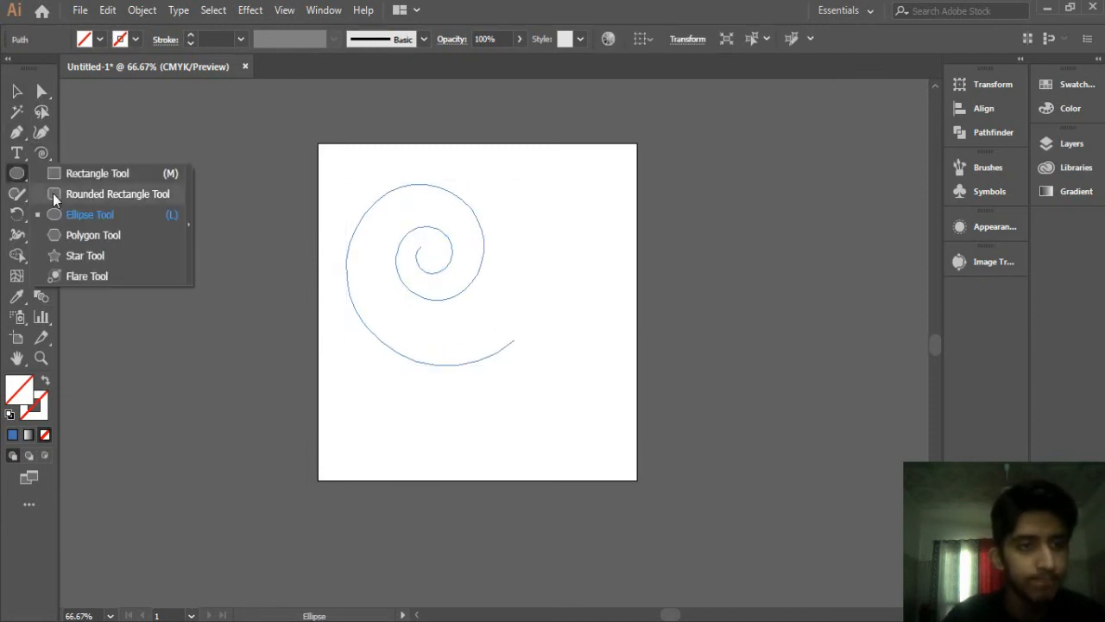
left_click(59, 177)
left_click_drag(559, 150, 588, 192)
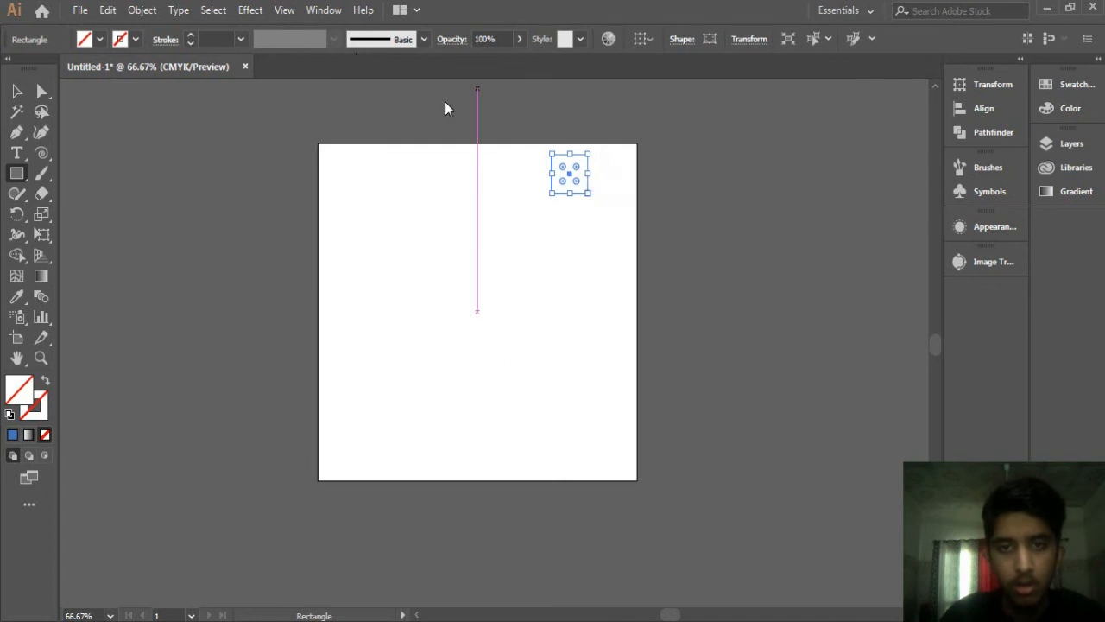
key("v")
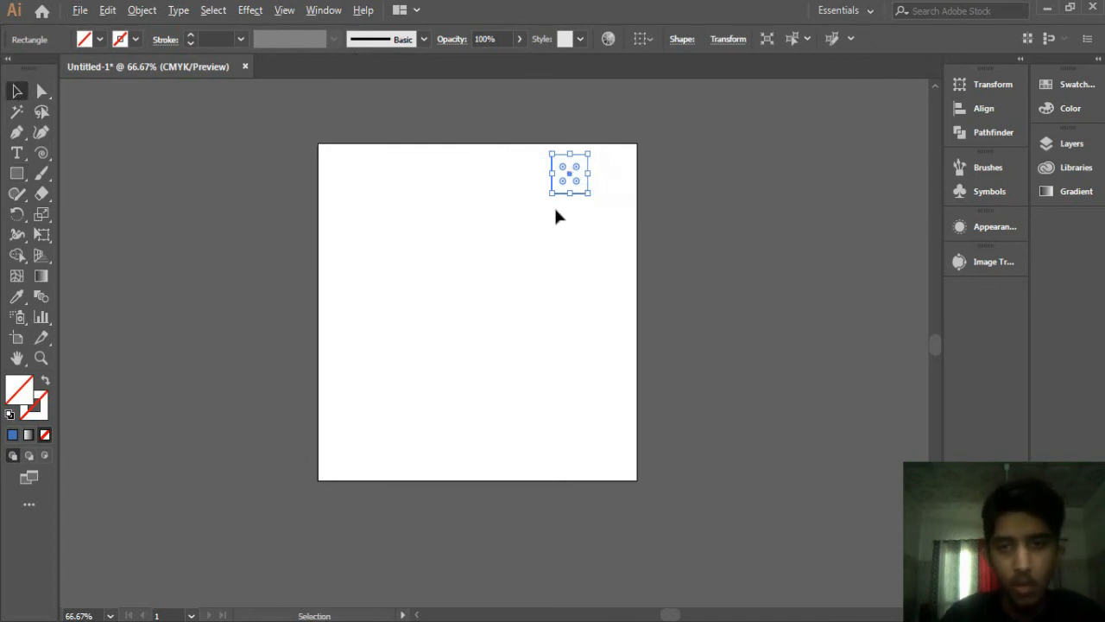
Step: Select the small square and fill it with black
key("a")
key("v")
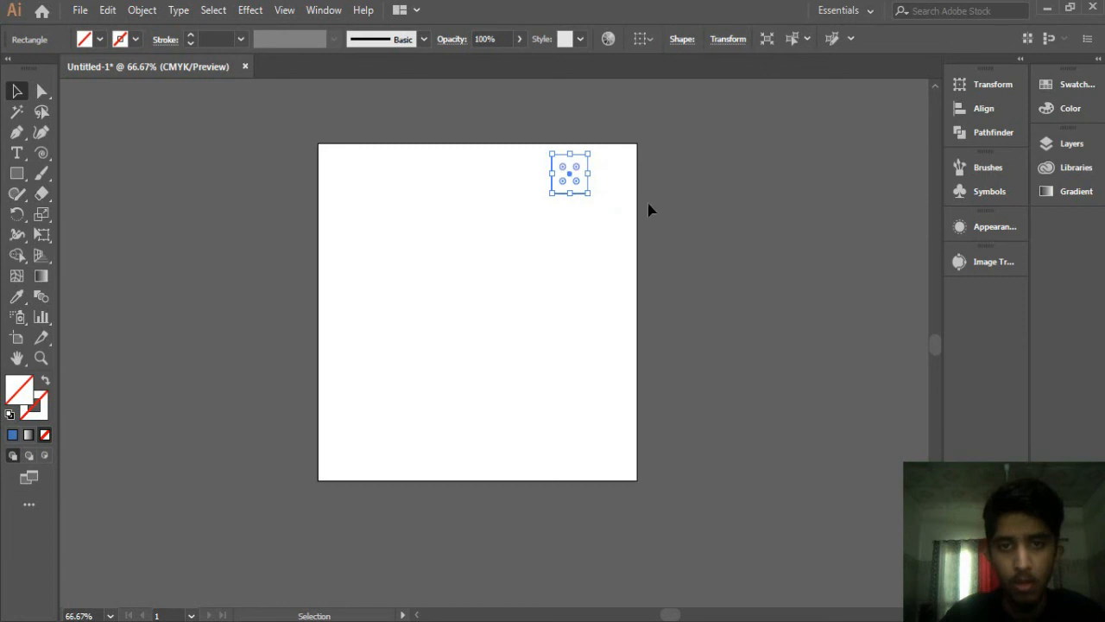
key("ctrl+=")
key("ctrl+=")
key("ctrl+=")
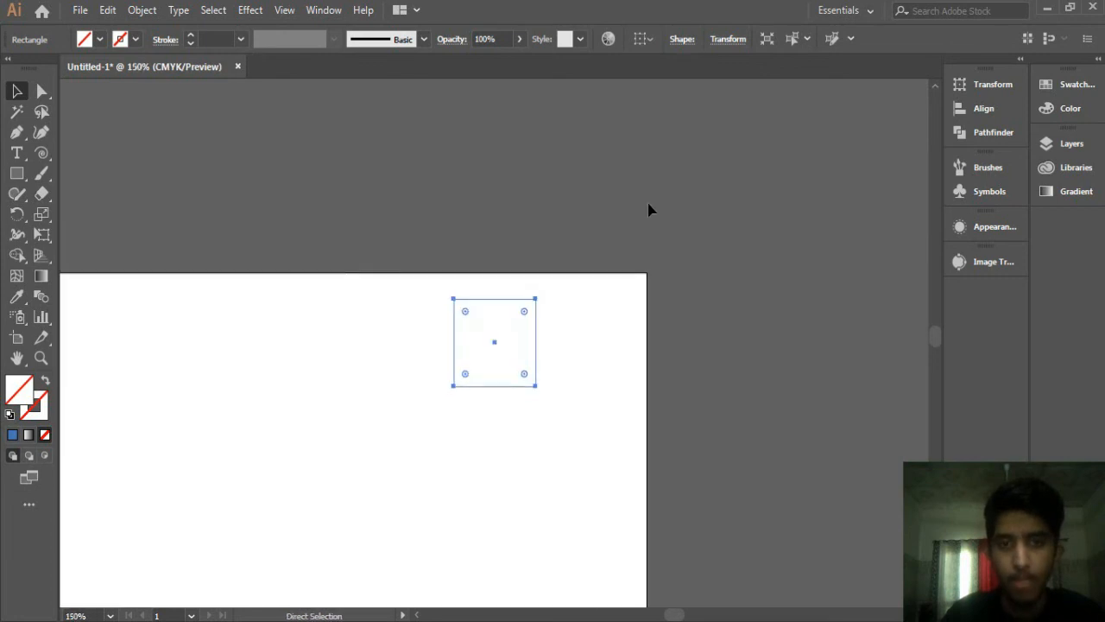
left_click_drag(524, 337, 691, 326)
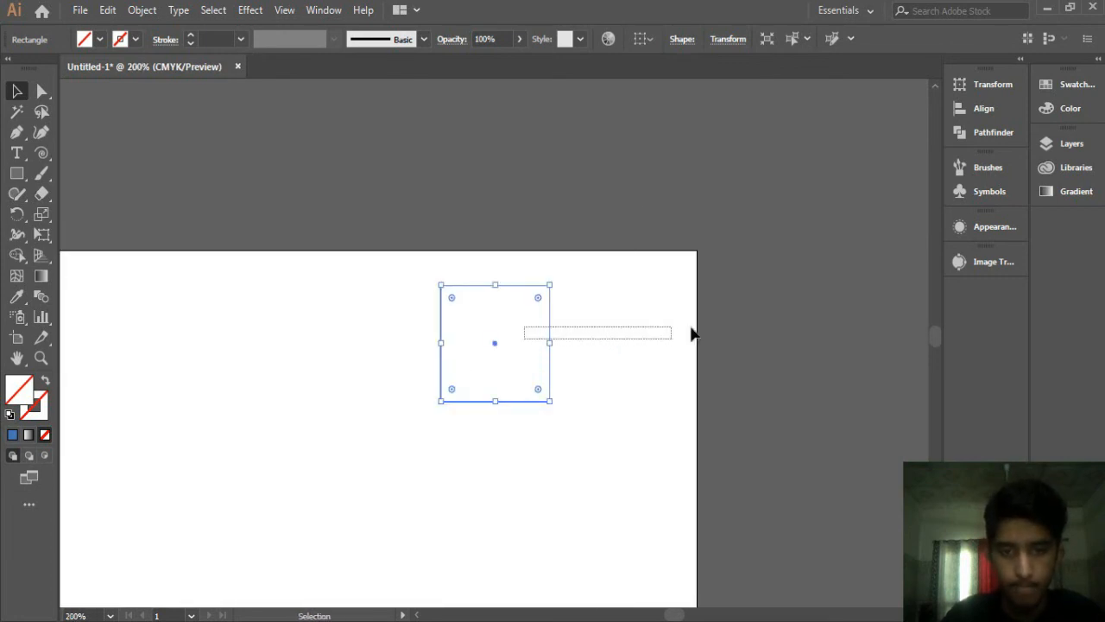
left_click_drag(383, 252, 629, 402)
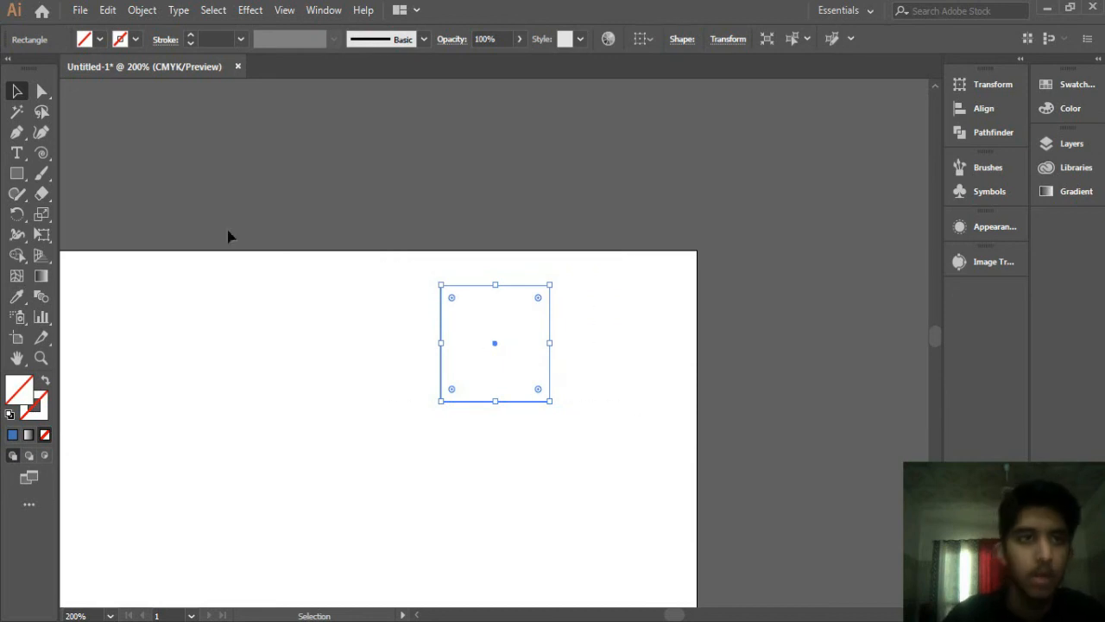
left_click(99, 39)
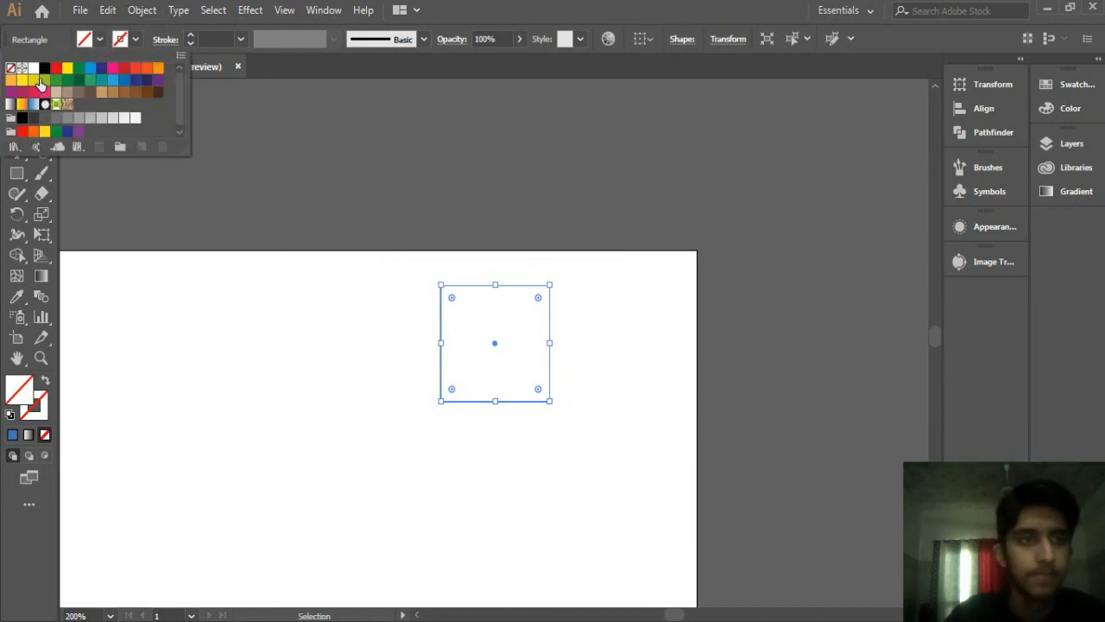
left_click(56, 67)
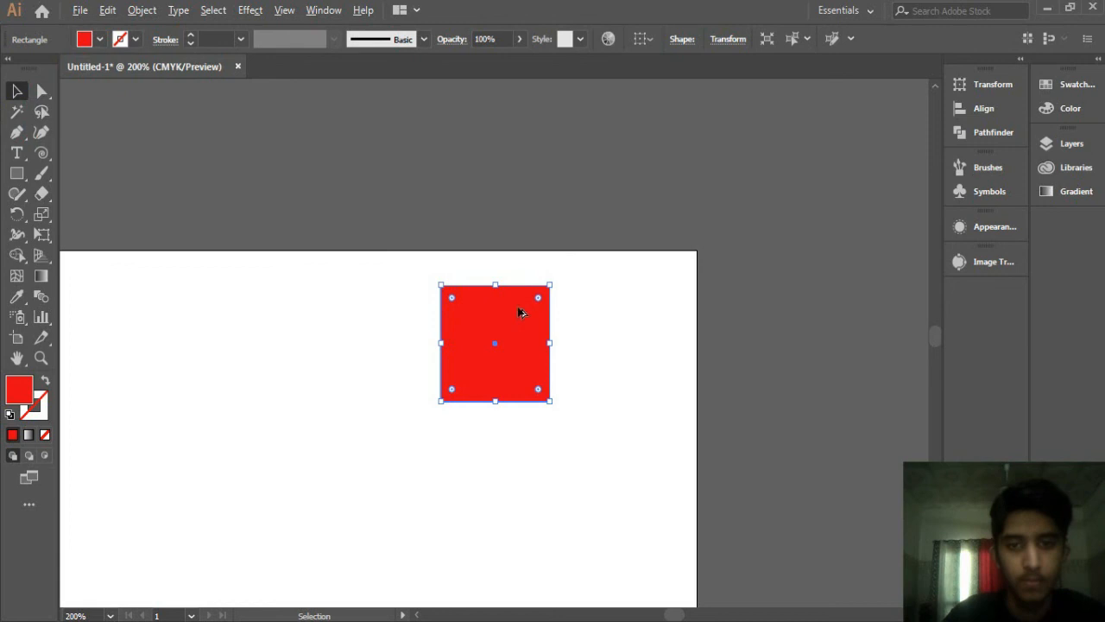
left_click(99, 39)
left_click(46, 70)
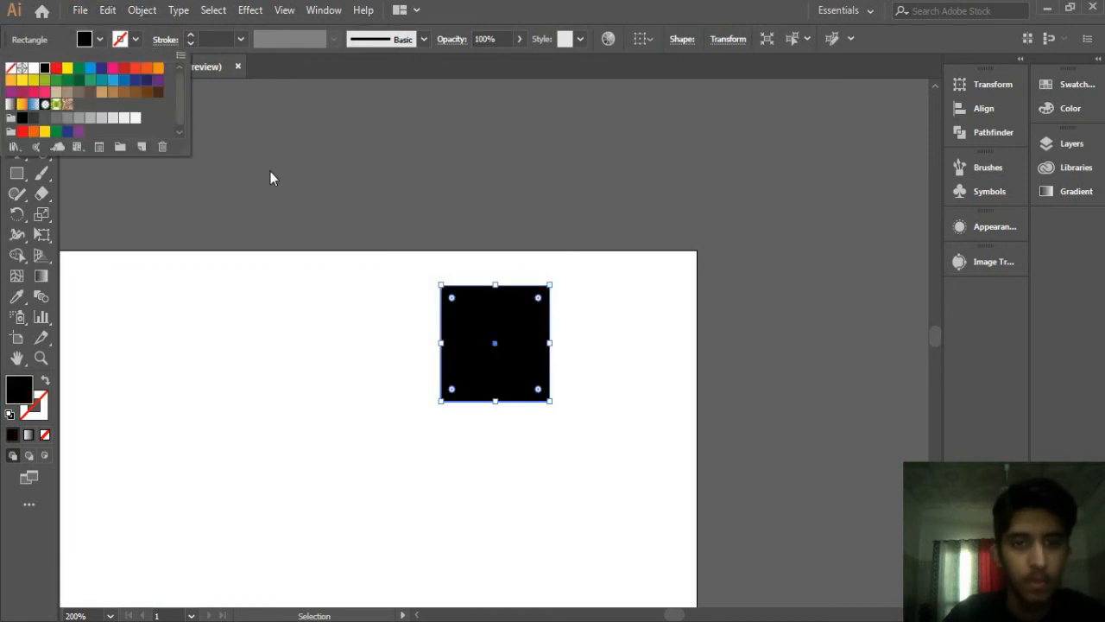
Step: Duplicate the square to its right and enlarge the original square
left_click_drag(533, 353, 592, 435)
left_click_drag(359, 292, 510, 393)
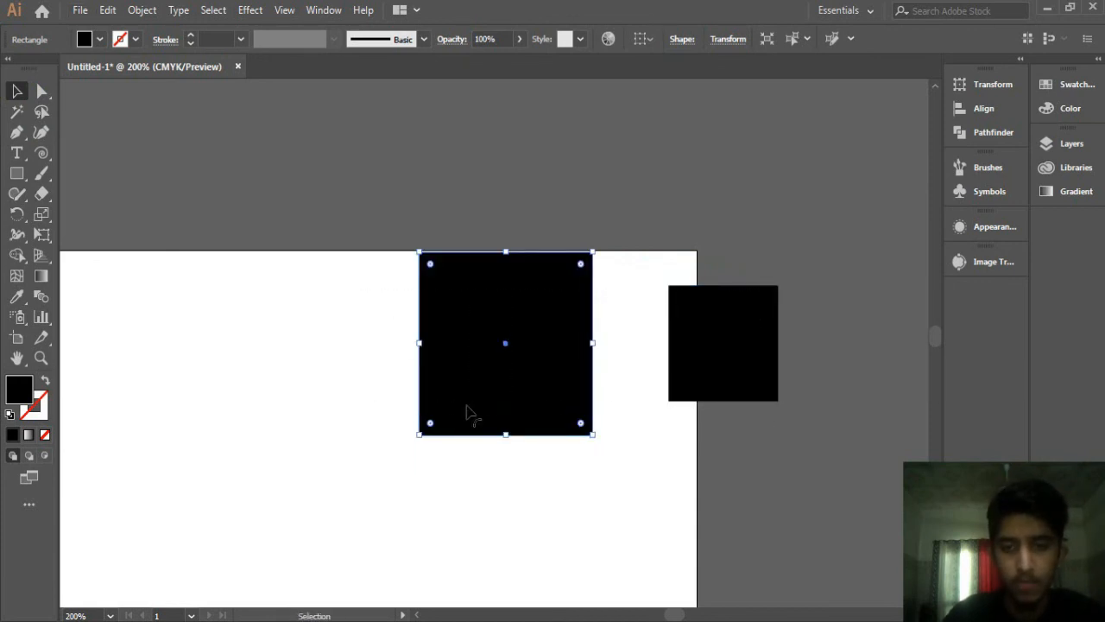
key("ctrl+minus")
key("ctrl+minus")
key("ctrl+minus")
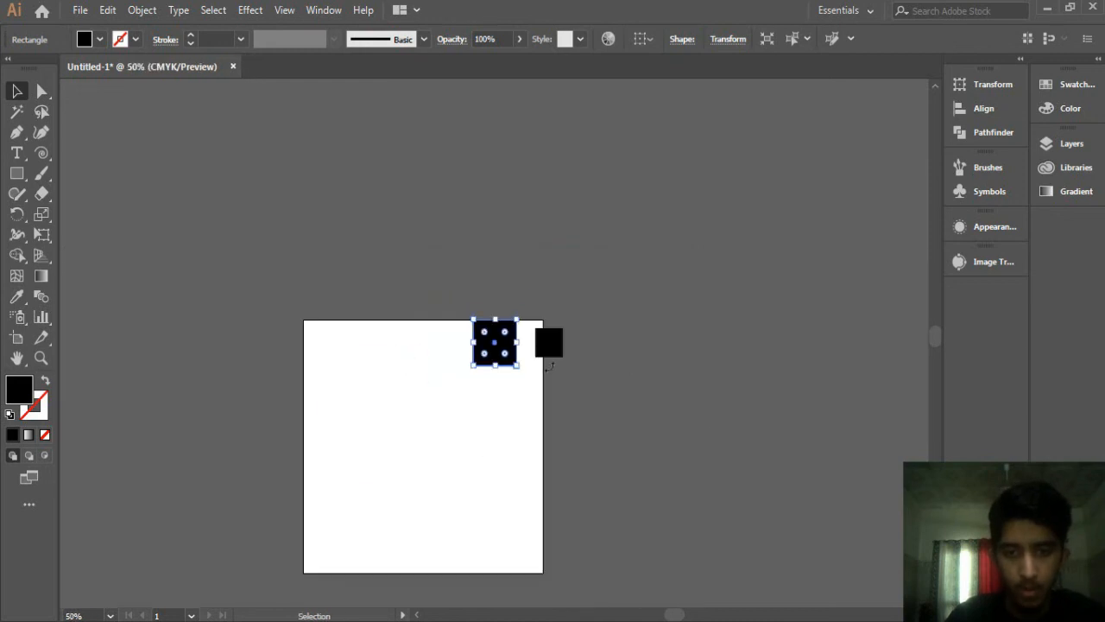
Step: Move the smaller square farther right and make a blend between the two squares
left_click(557, 339)
left_click_drag(557, 340, 761, 336)
left_click_drag(444, 267, 861, 411)
key("ctrl+alt+b")
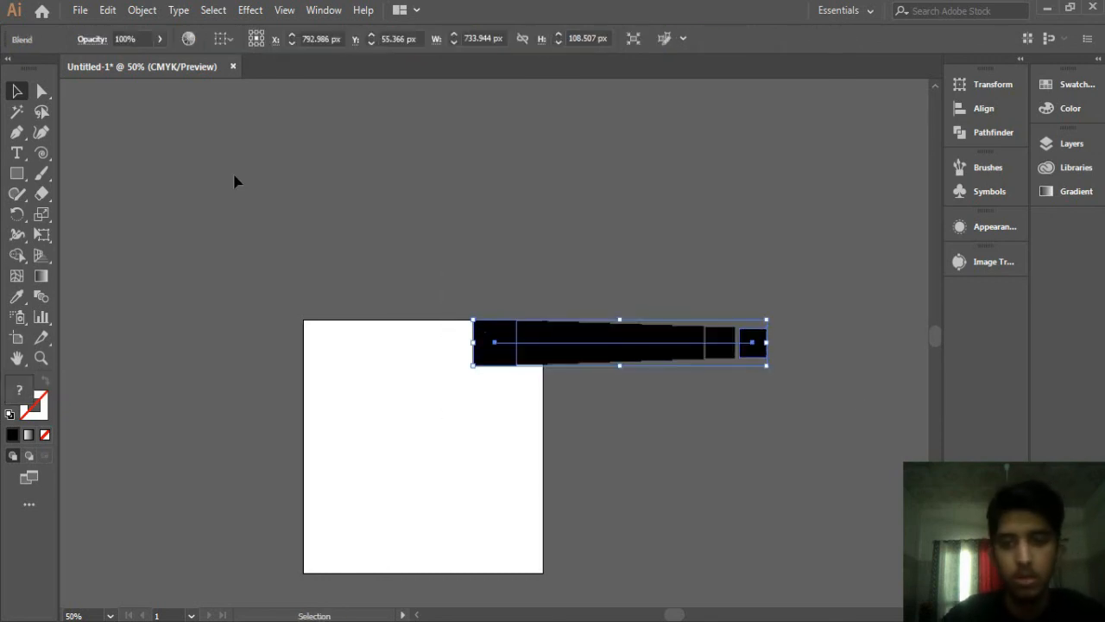
Step: Set the blend's spacing to Specified Steps with 4 steps
double_click(43, 298)
left_click(670, 272)
left_click(753, 197)
left_click(763, 228)
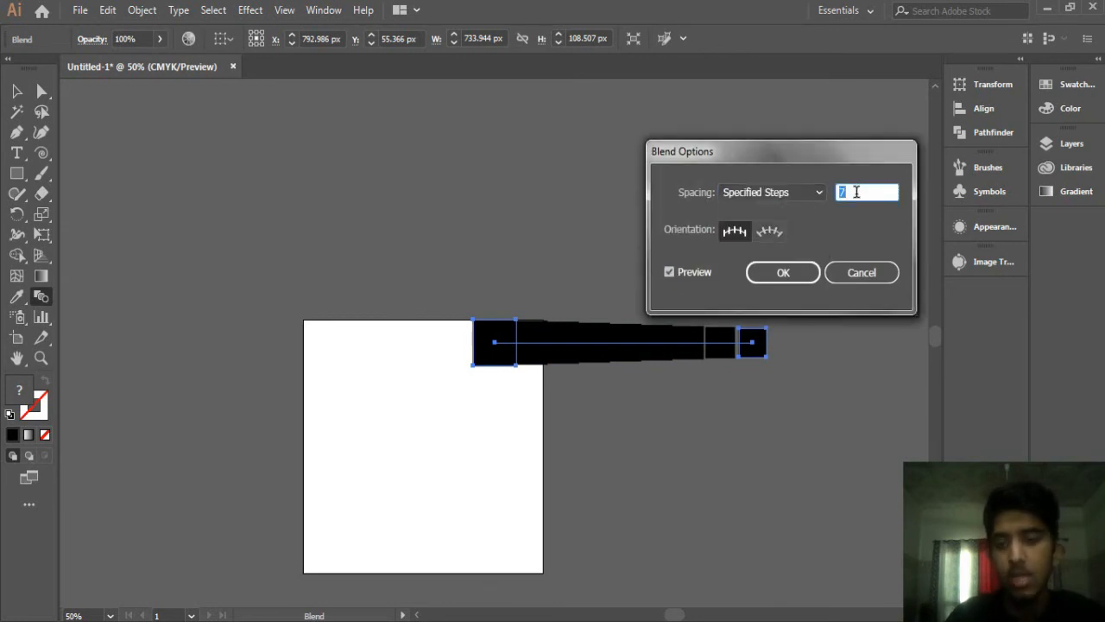
key("Down")
key("Down")
key("Down")
key("Down")
key("Up")
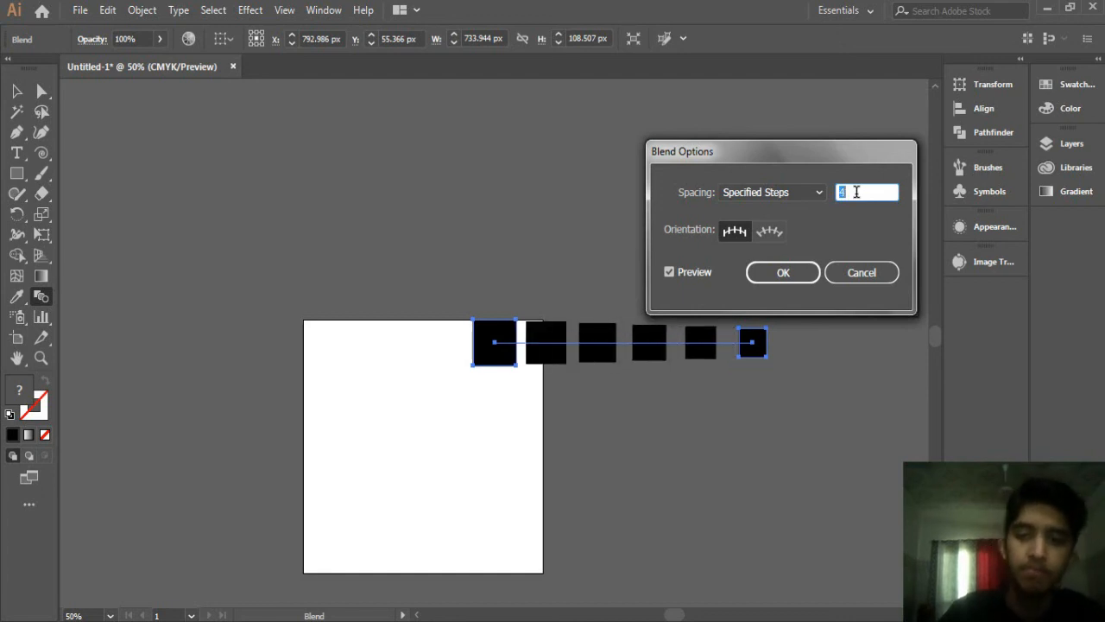
left_click(783, 273)
left_click(17, 90)
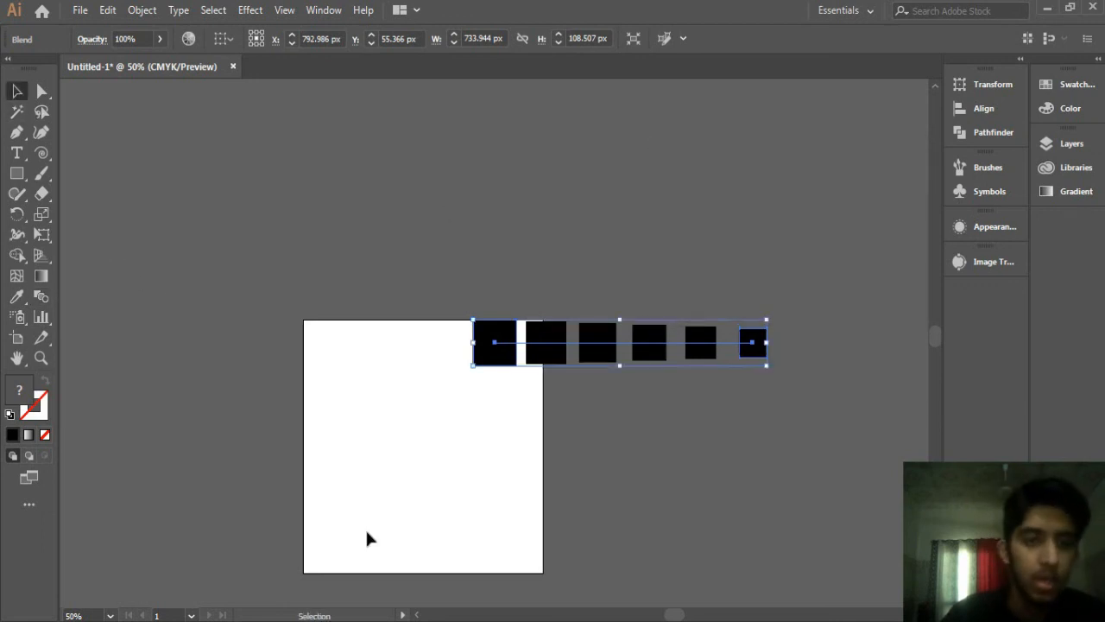
Step: Replace the square blend's spine with the spiral
left_click_drag(429, 342, 787, 619)
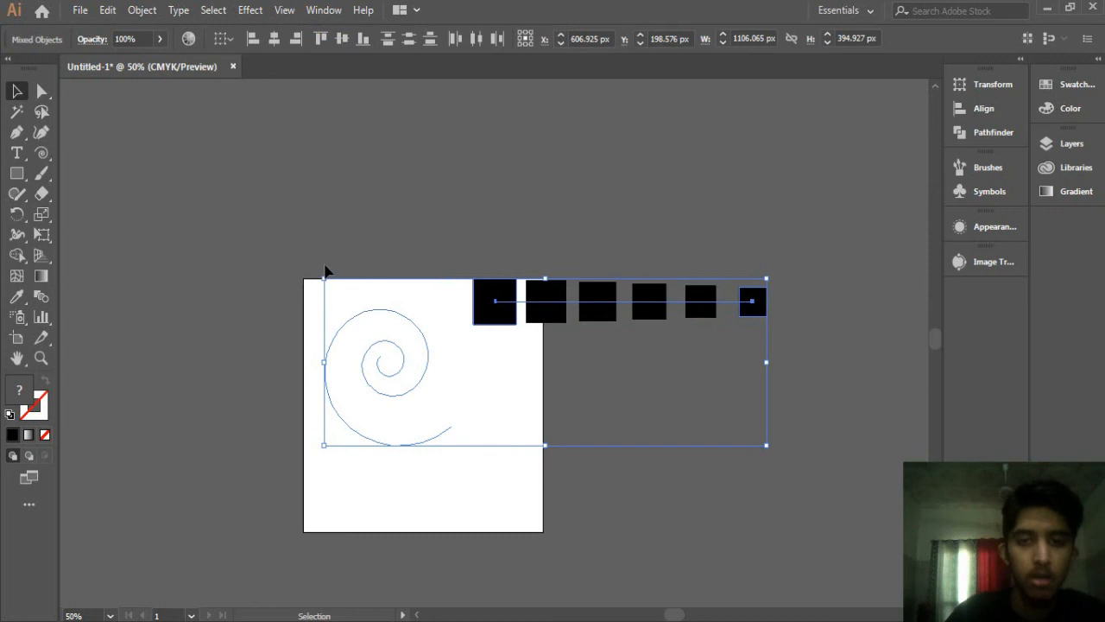
left_click(143, 10)
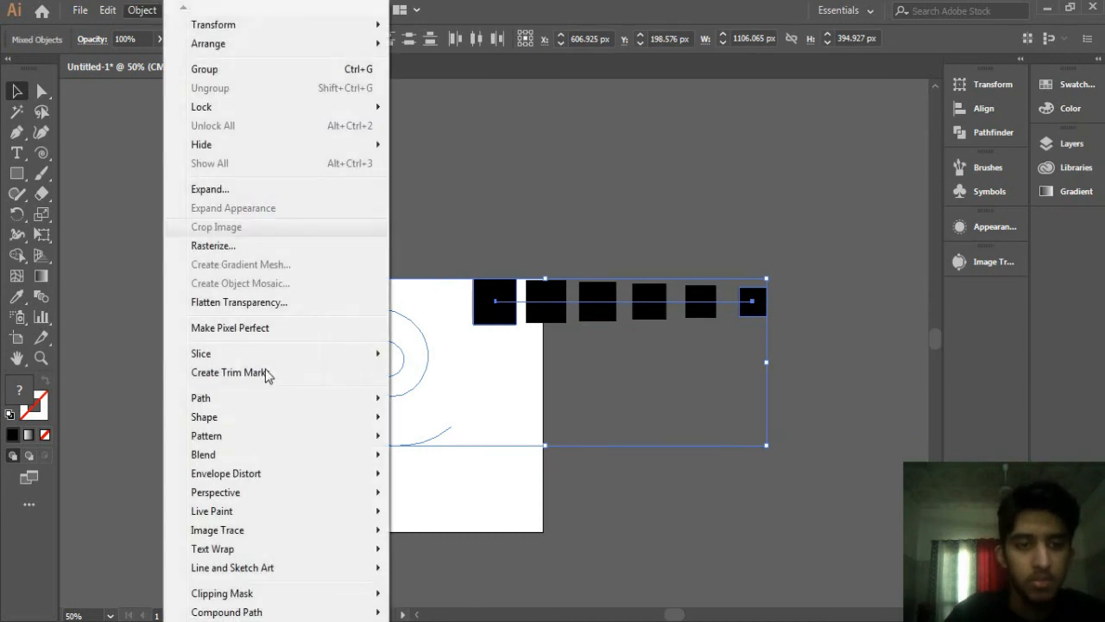
mouse_move(239, 456)
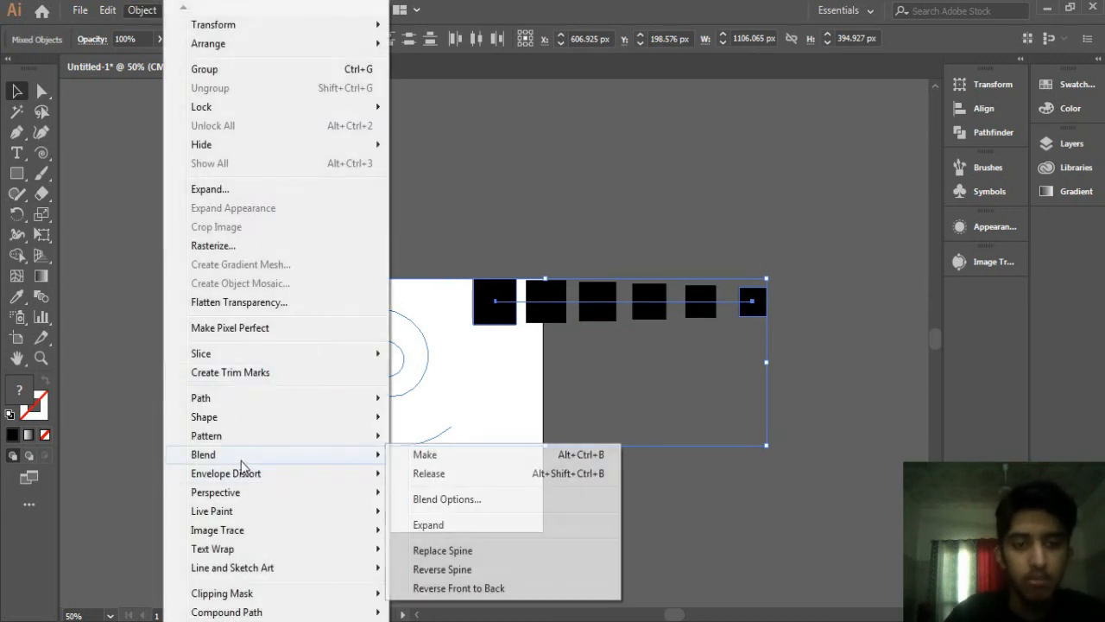
left_click(445, 551)
left_click(494, 225)
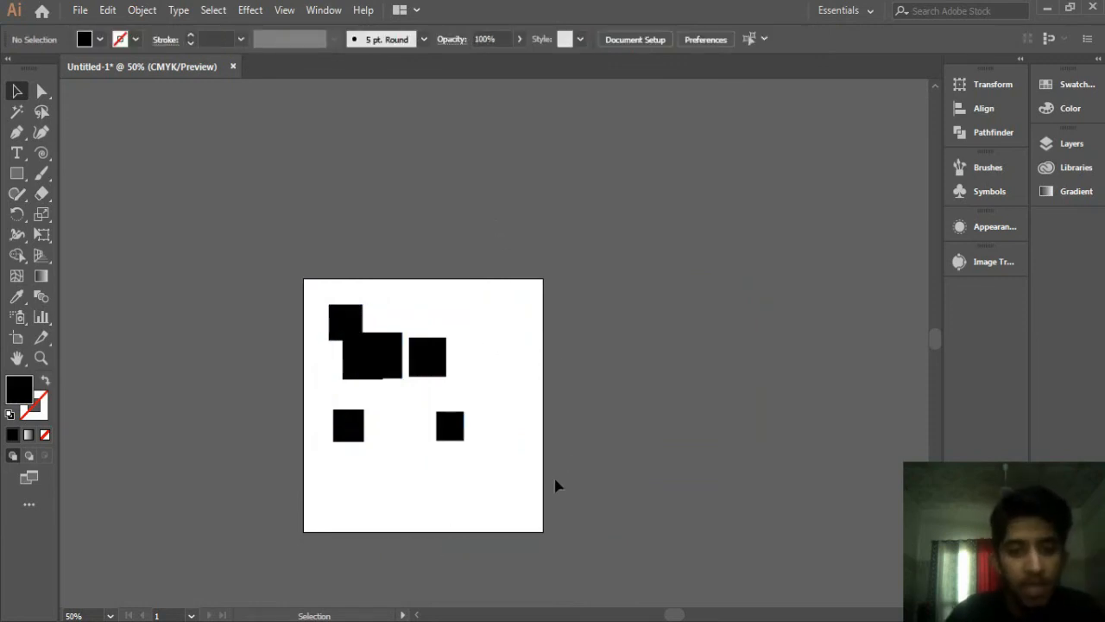
Step: Reposition the spiral blend slightly to the right within the artboard
left_click(425, 344)
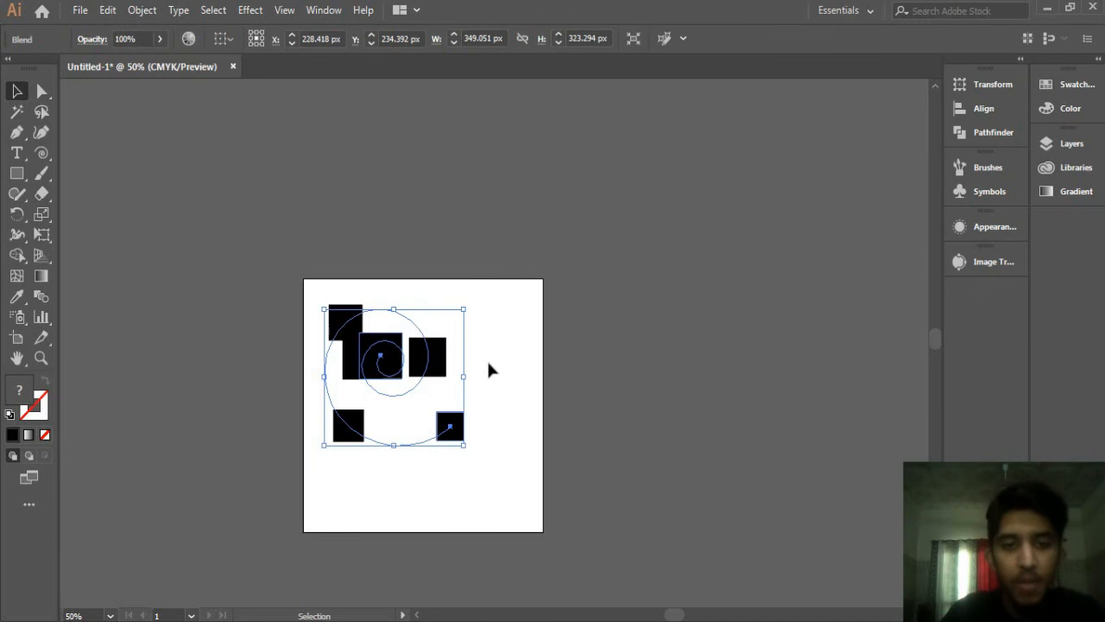
left_click_drag(452, 363, 665, 289)
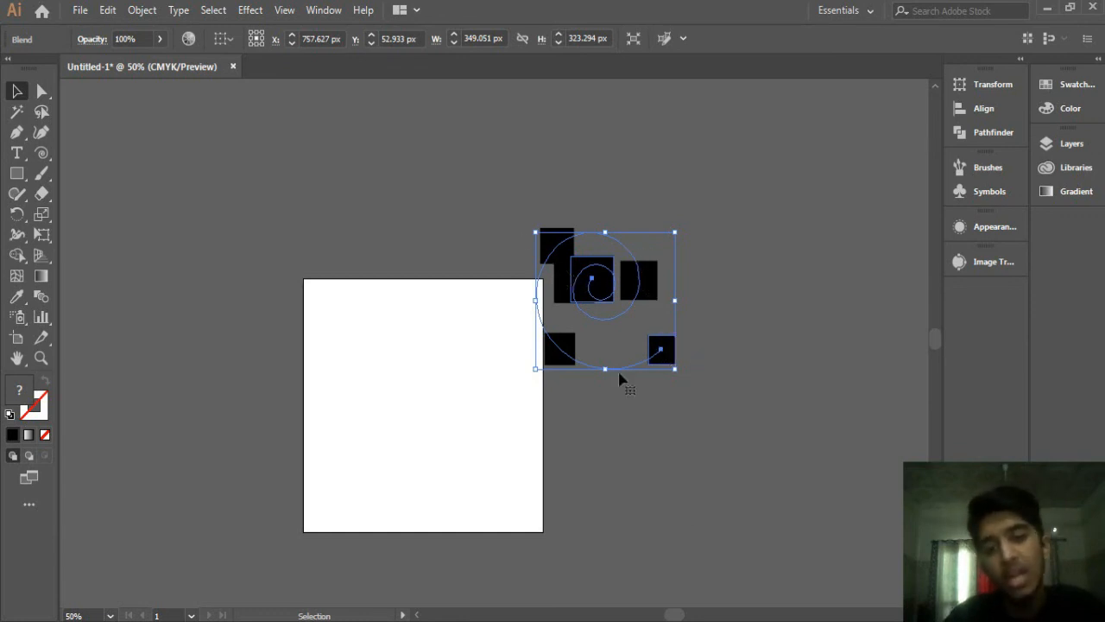
left_click_drag(627, 286, 430, 345)
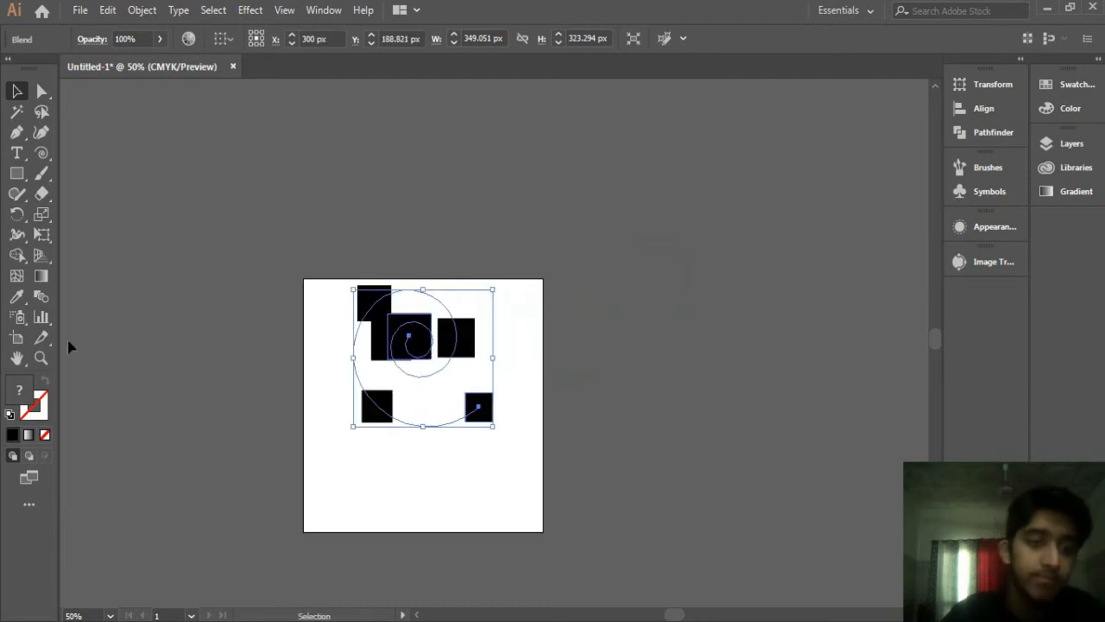
Step: Set the spiral blend's orientation to Align to Path
left_click(41, 295)
double_click(41, 295)
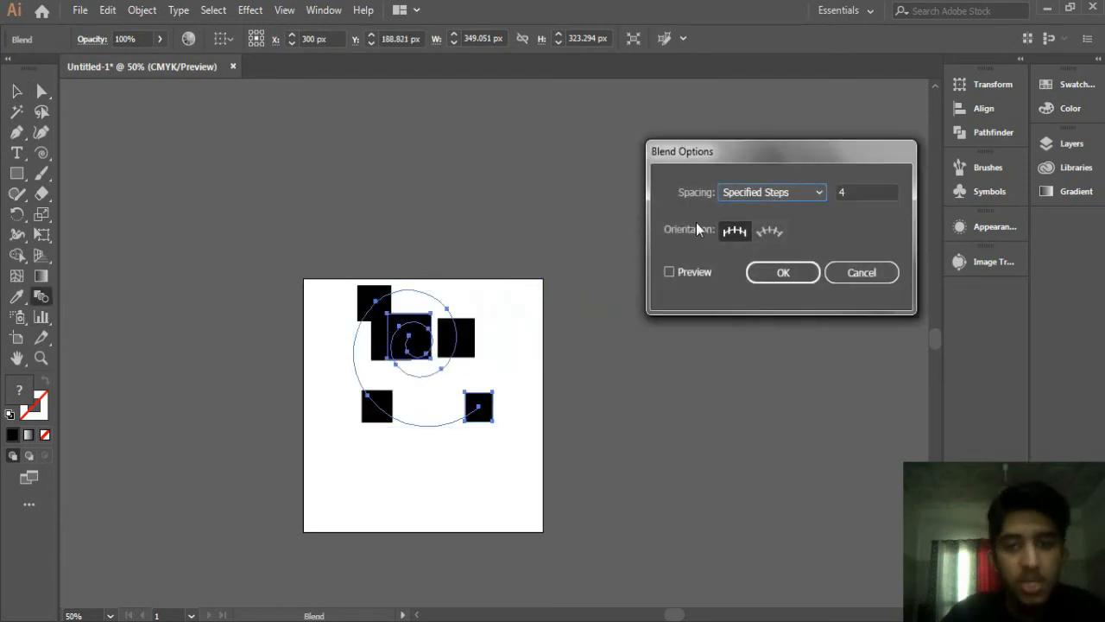
left_click(669, 272)
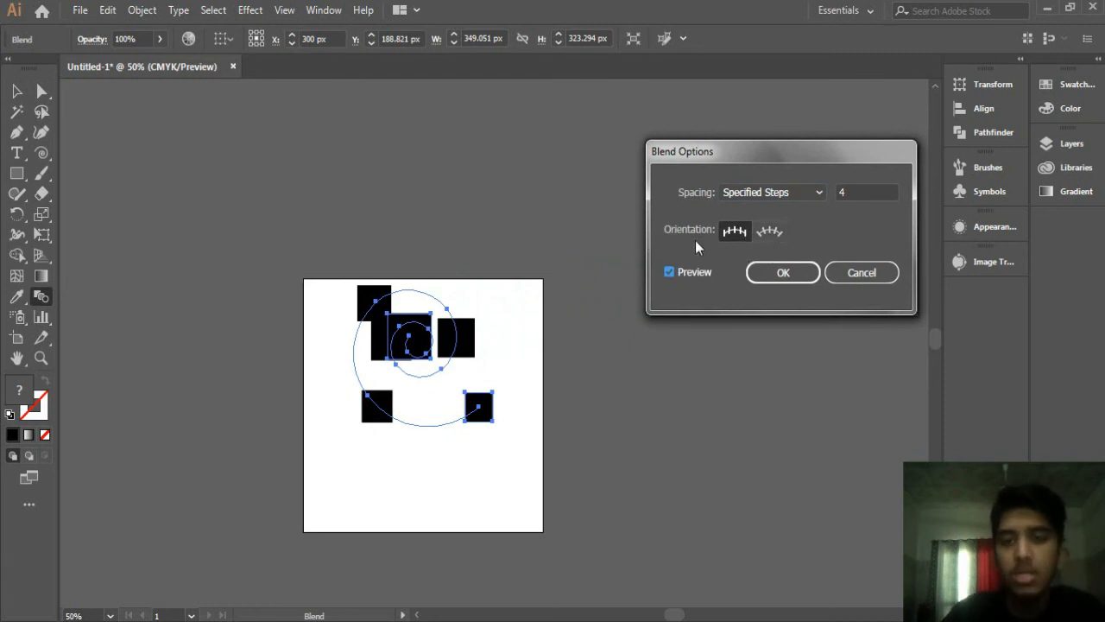
left_click(768, 231)
left_click(782, 272)
left_click(16, 90)
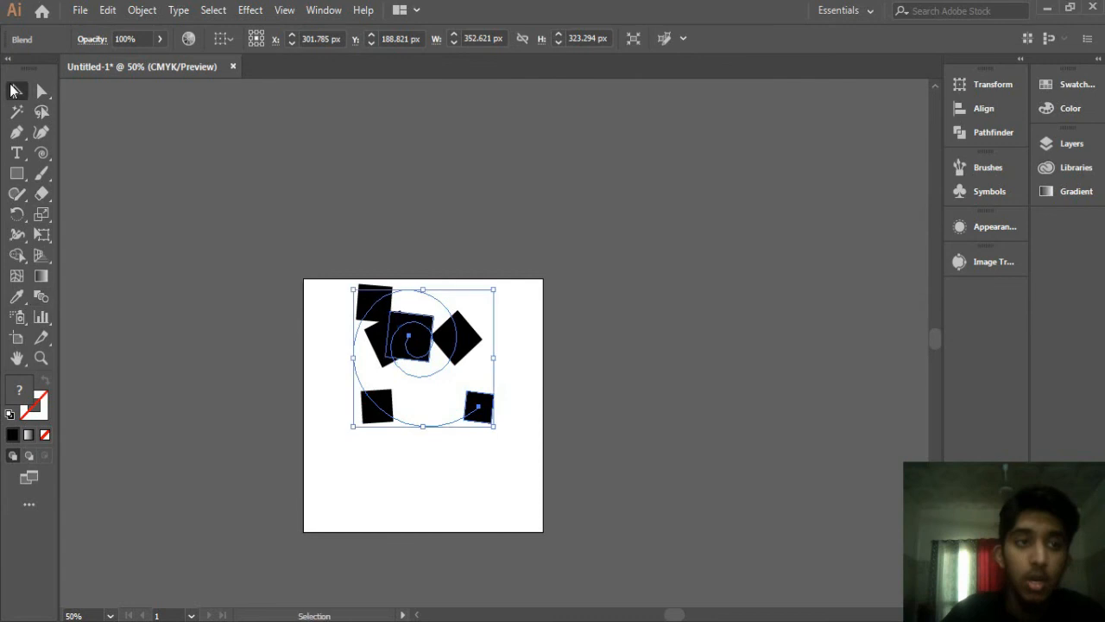
Step: Select the spiral blend and delete it
left_click(530, 277)
left_click_drag(519, 323, 521, 320)
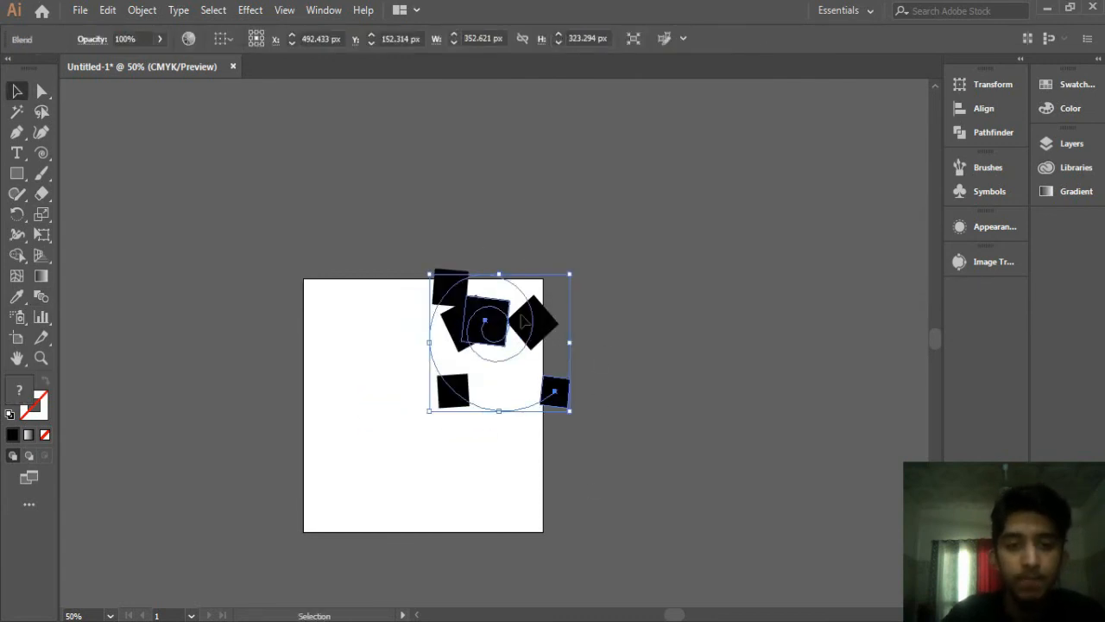
key("Delete")
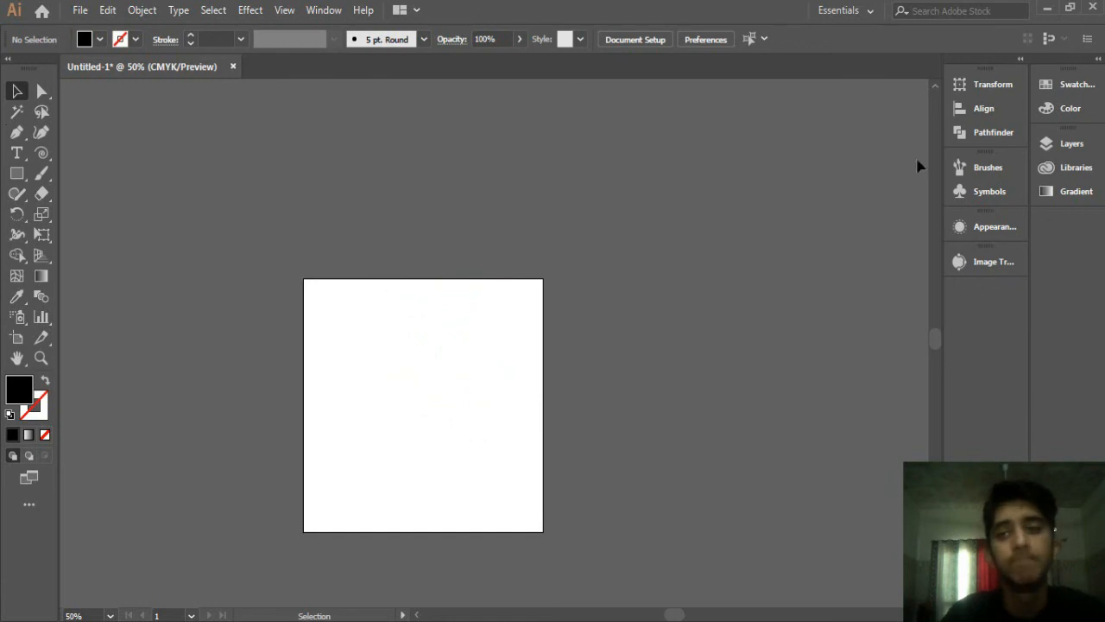
Step: Minimize the Illustrator window
left_click(1053, 7)
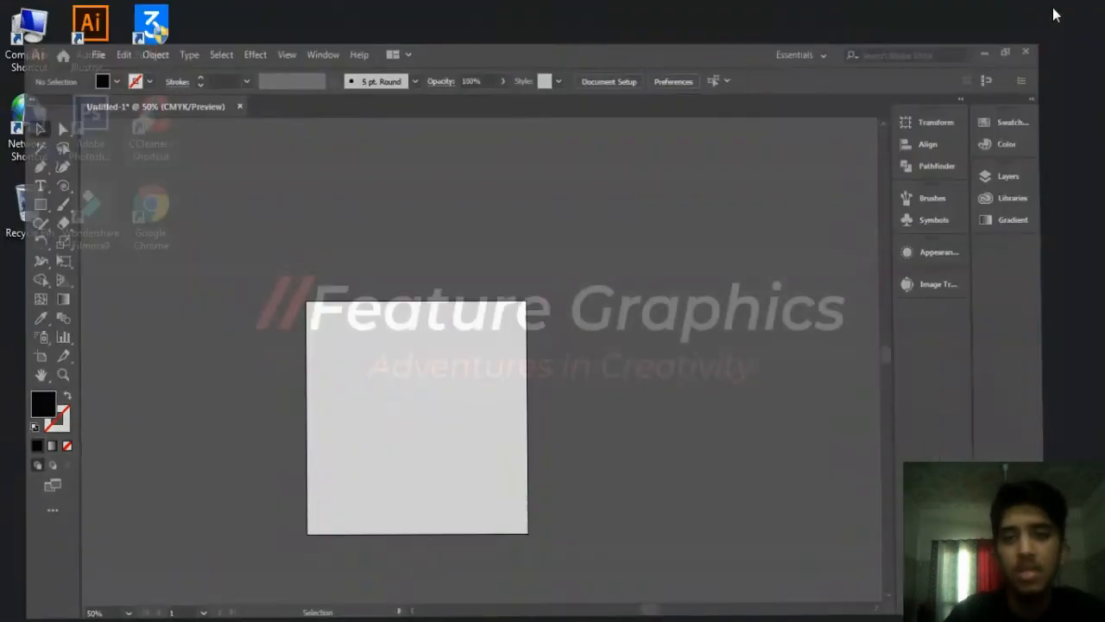